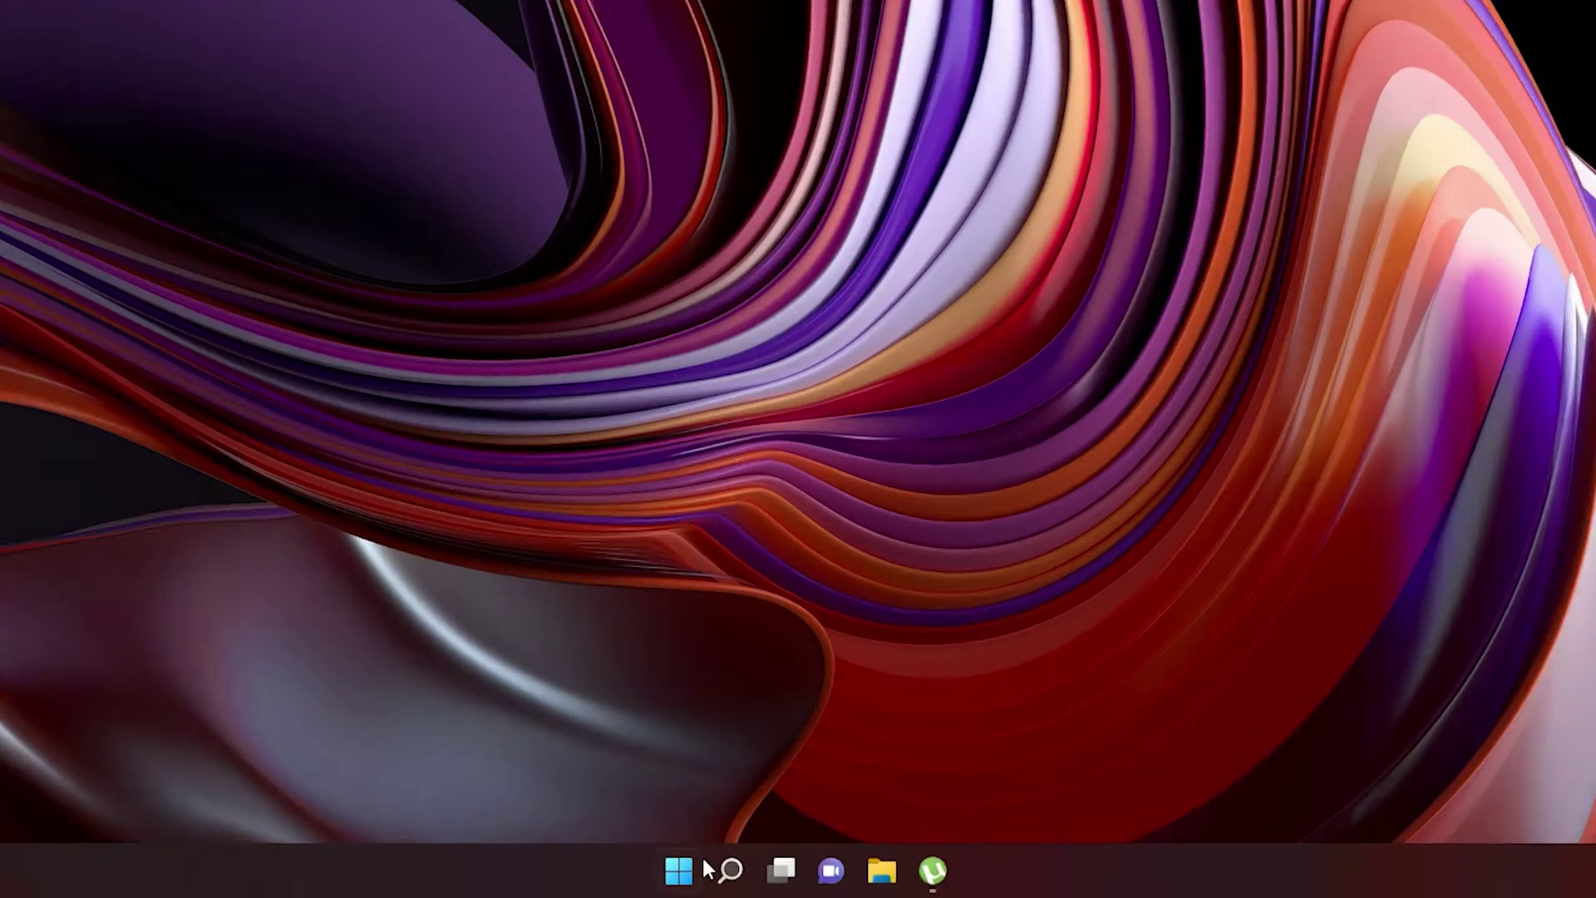
Search Windows for nvidia, open GeForce Experience and go to its drivers page
{"action": "left_click", "coordinate": [757, 882]}
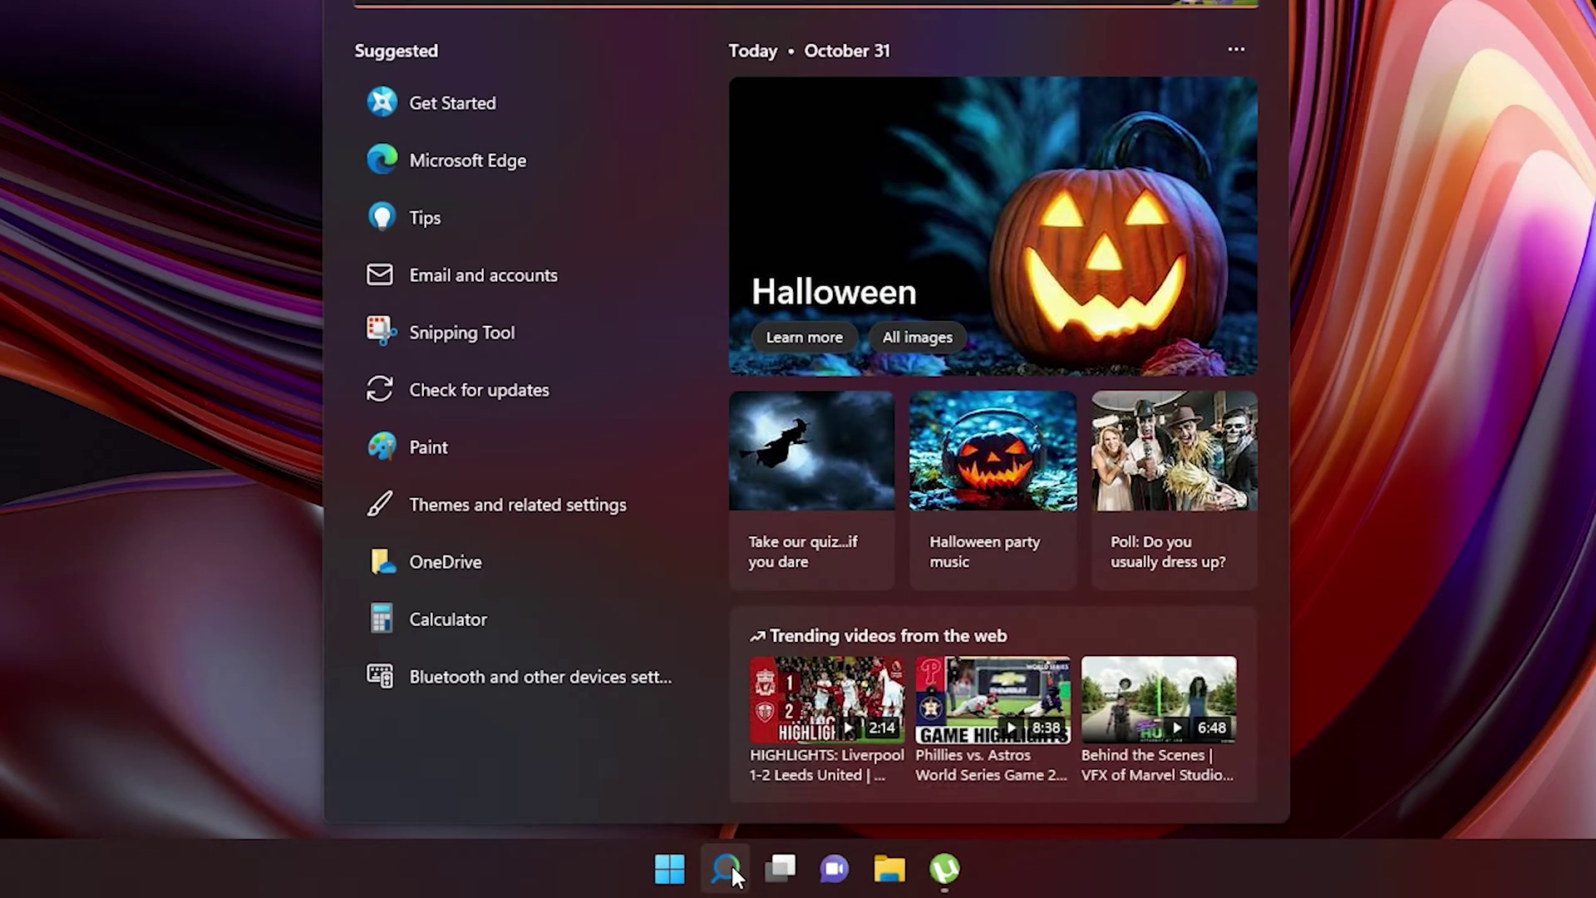
{"action": "type", "text": "nvidia"}
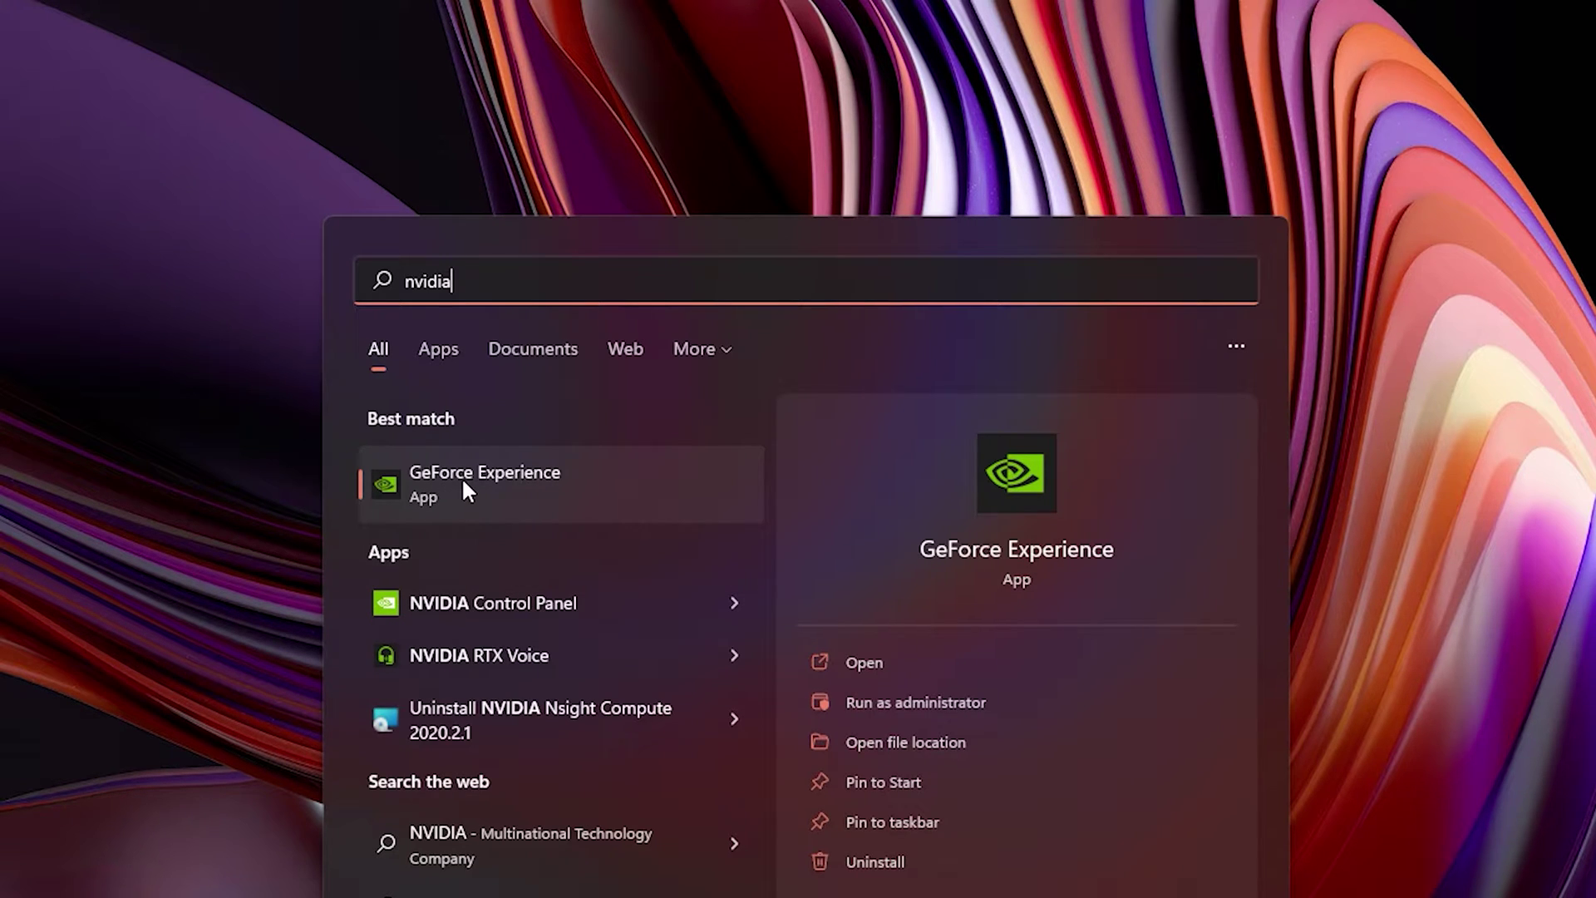
{"action": "left_click", "coordinate": [492, 489]}
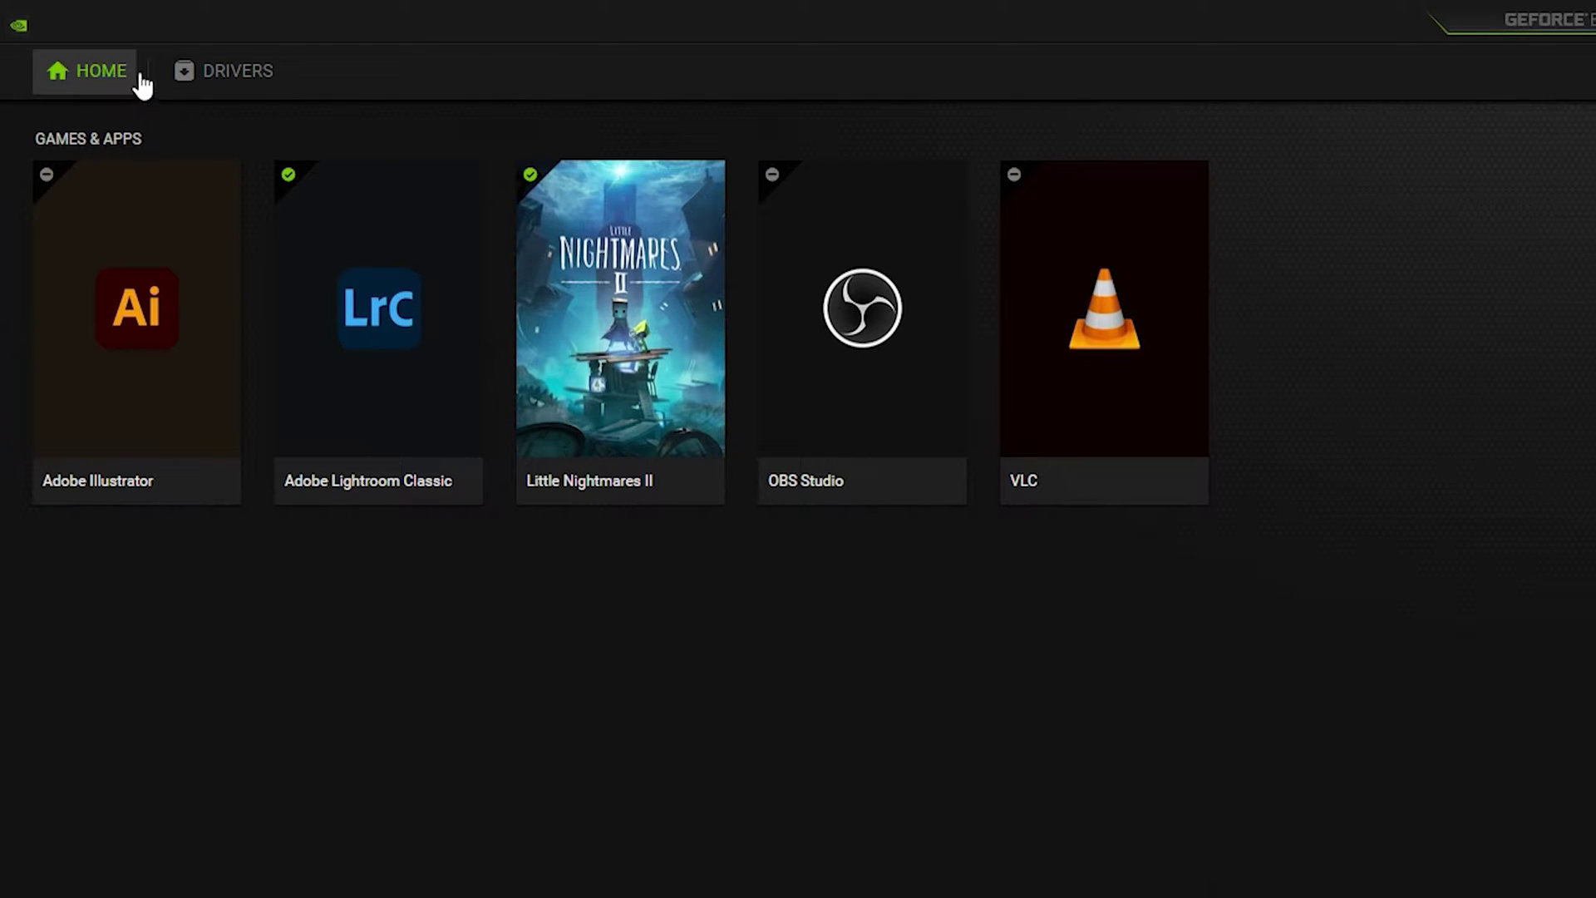
{"action": "left_click", "coordinate": [210, 79]}
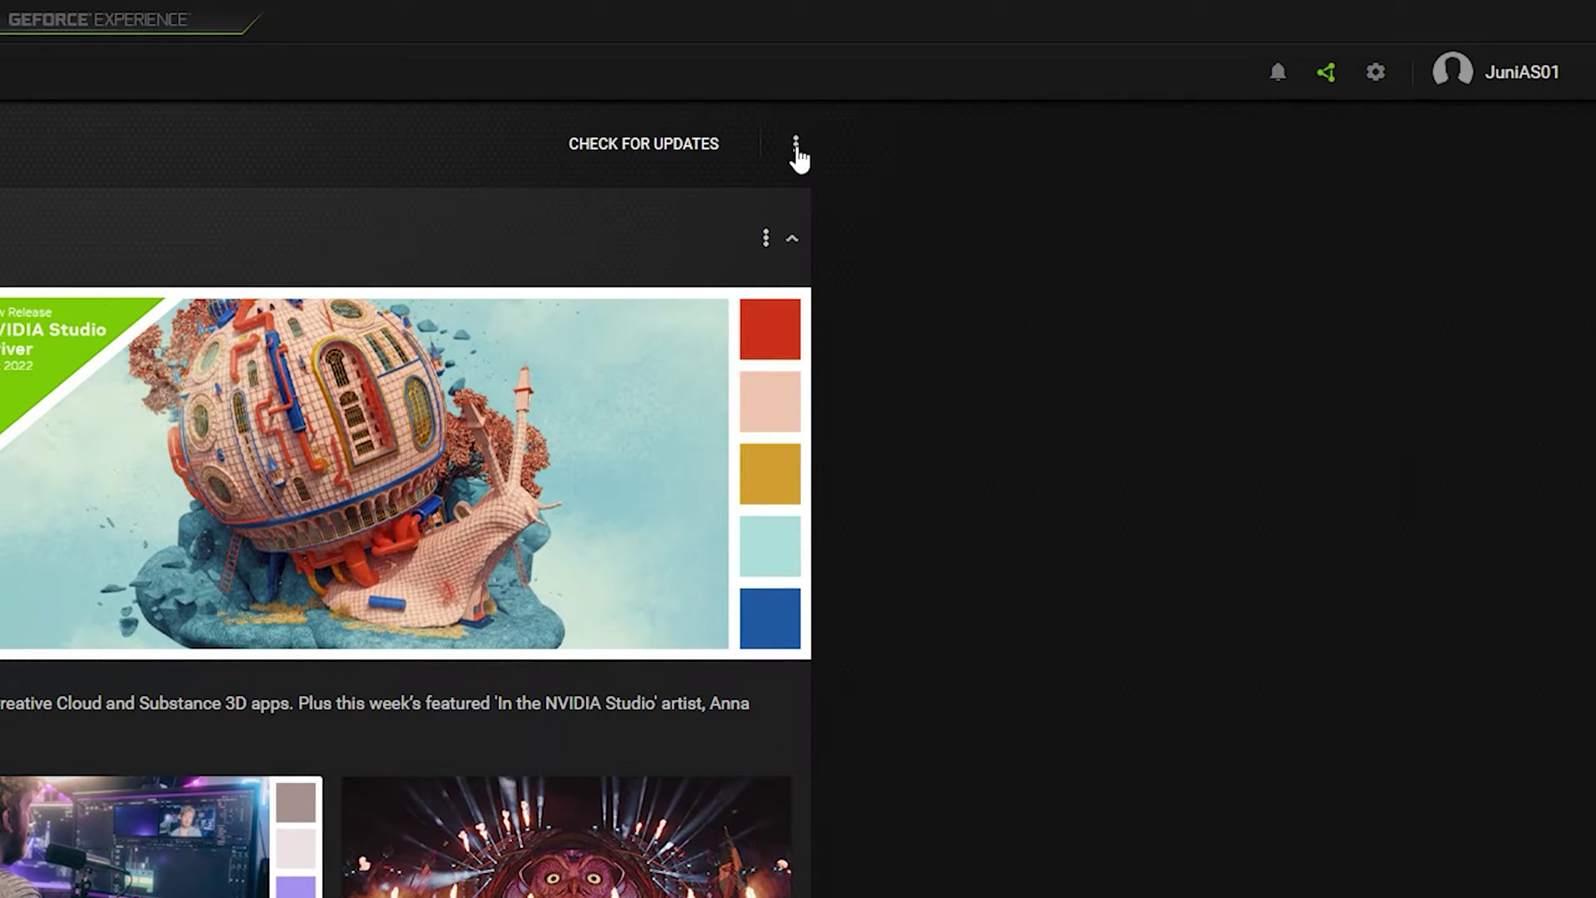
Choose Studio Driver as the driver preference and check for driver updates
{"action": "left_click", "coordinate": [797, 150]}
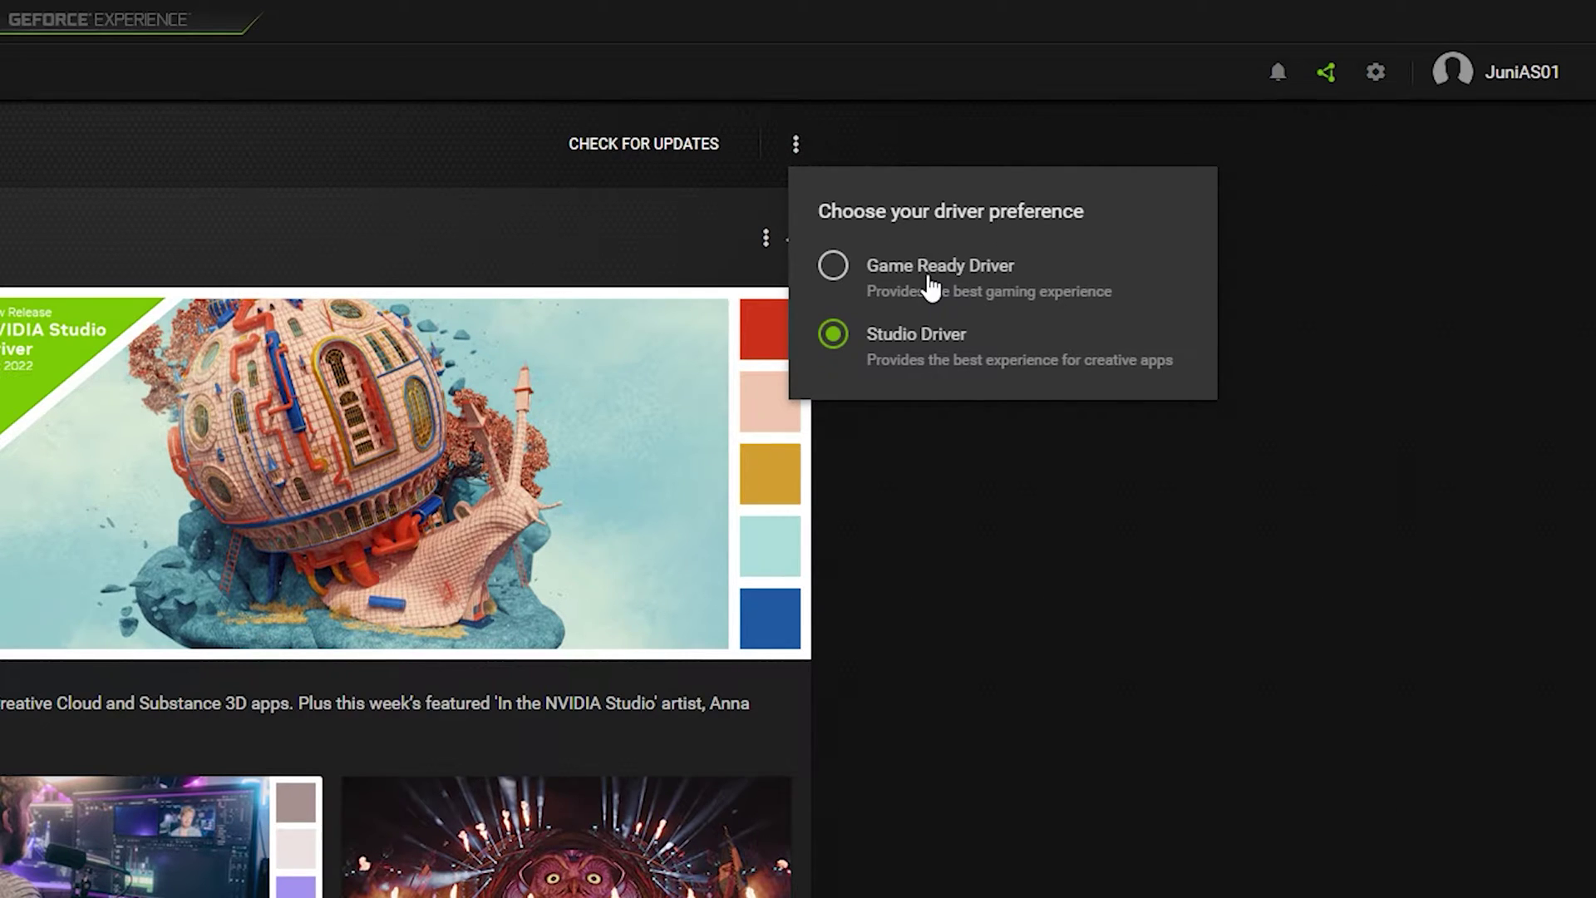
{"action": "left_click", "coordinate": [915, 345]}
{"action": "left_click", "coordinate": [808, 151]}
{"action": "left_click", "coordinate": [951, 466]}
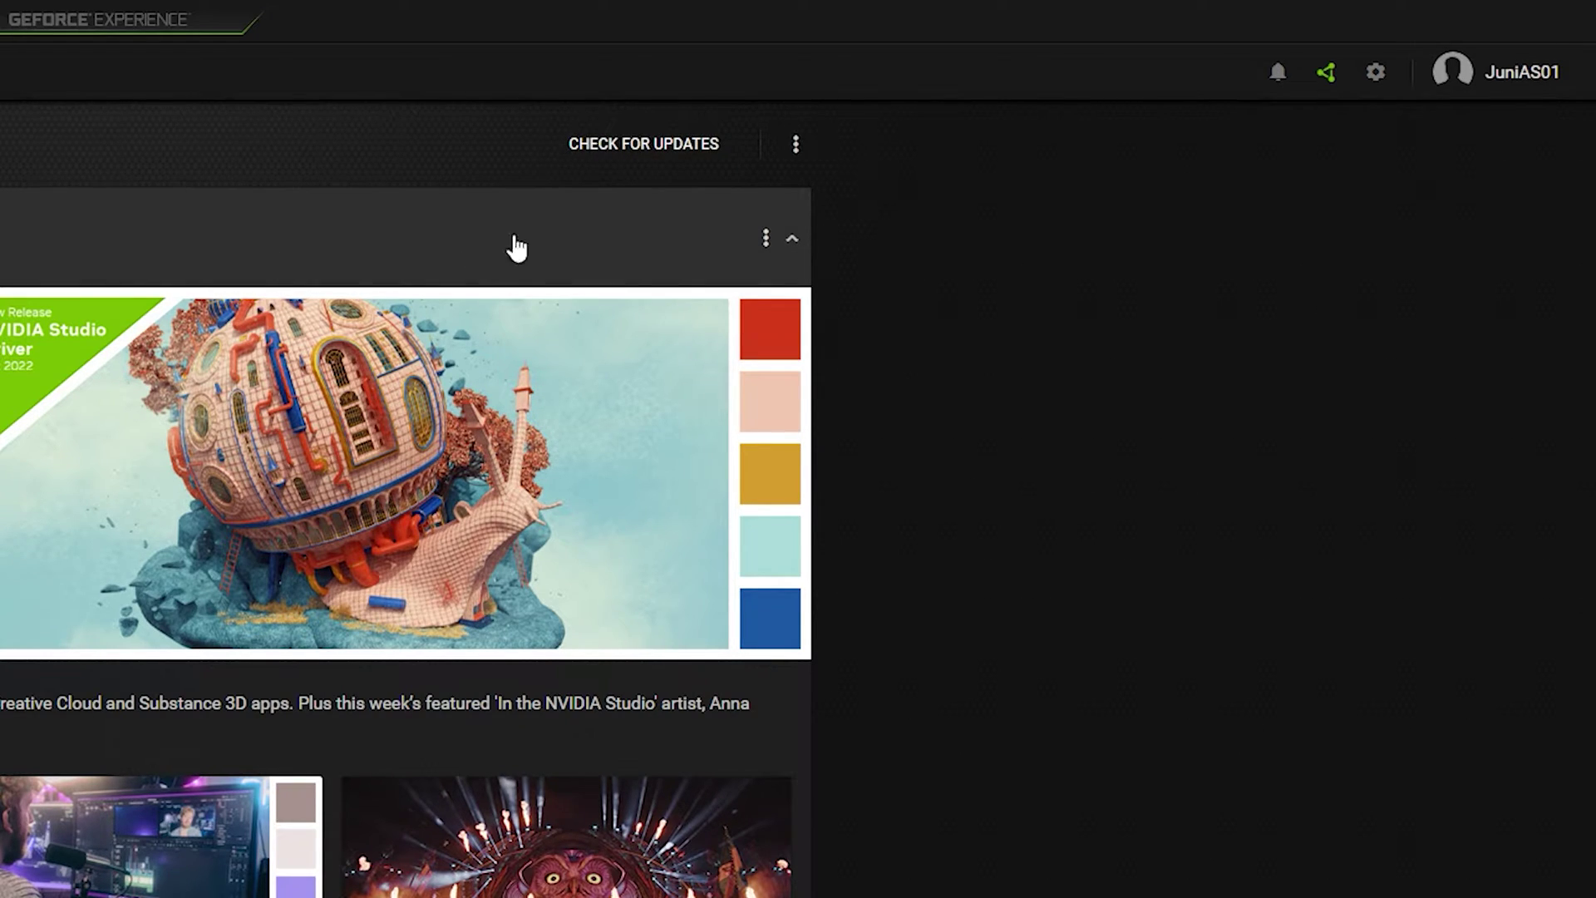
{"action": "left_click", "coordinate": [664, 148]}
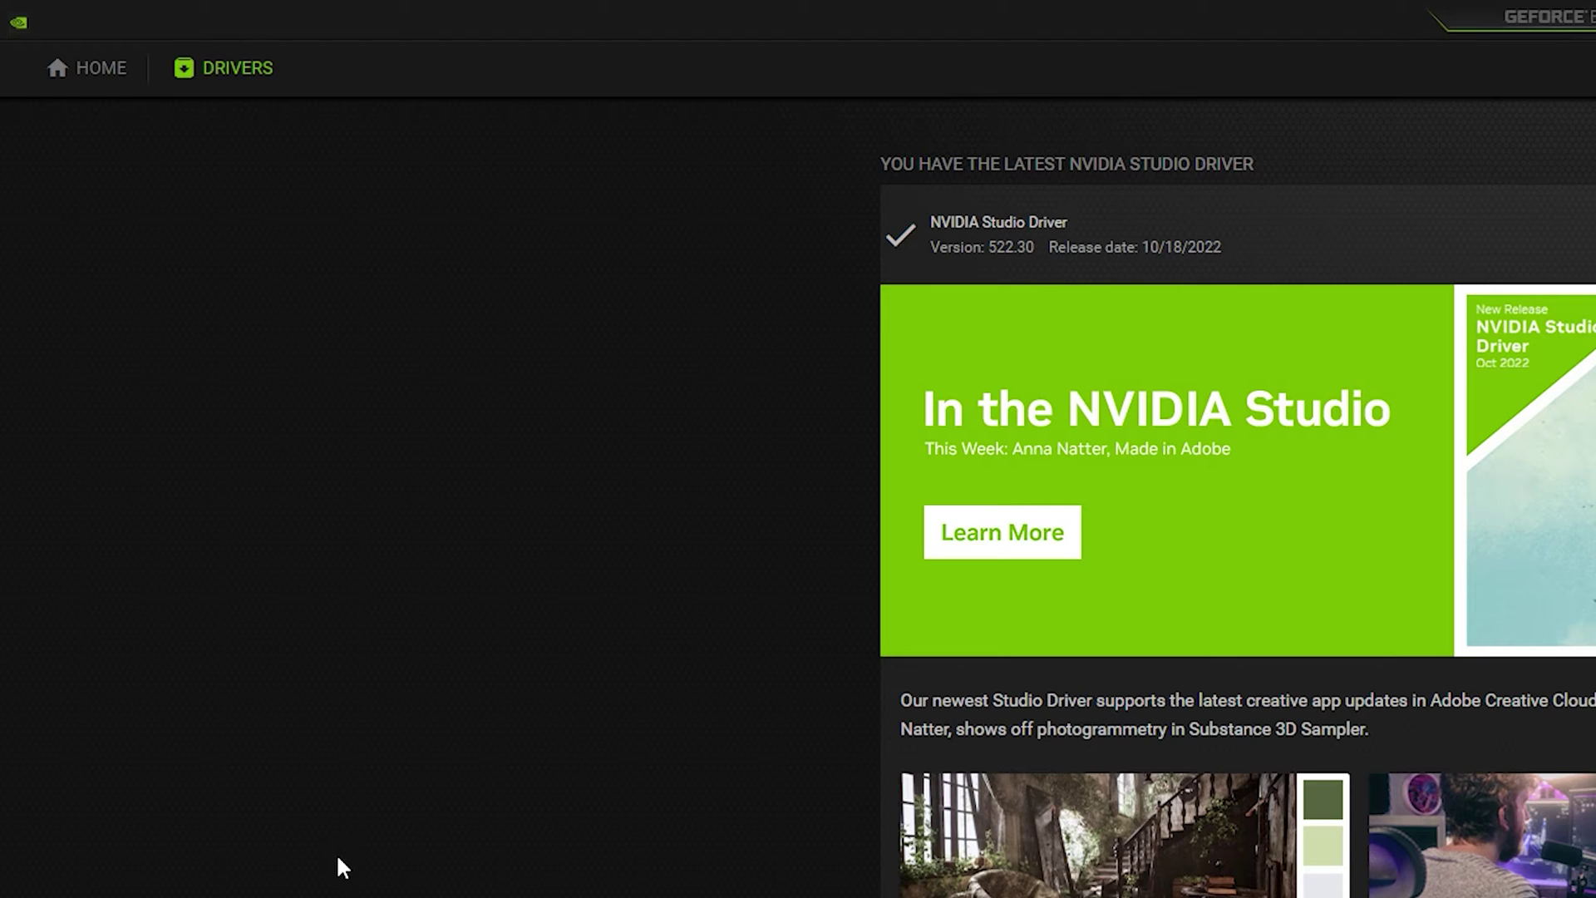
Return to the games and apps overview and inspect the Adobe Lightroom Classic entry
{"action": "left_click", "coordinate": [94, 77]}
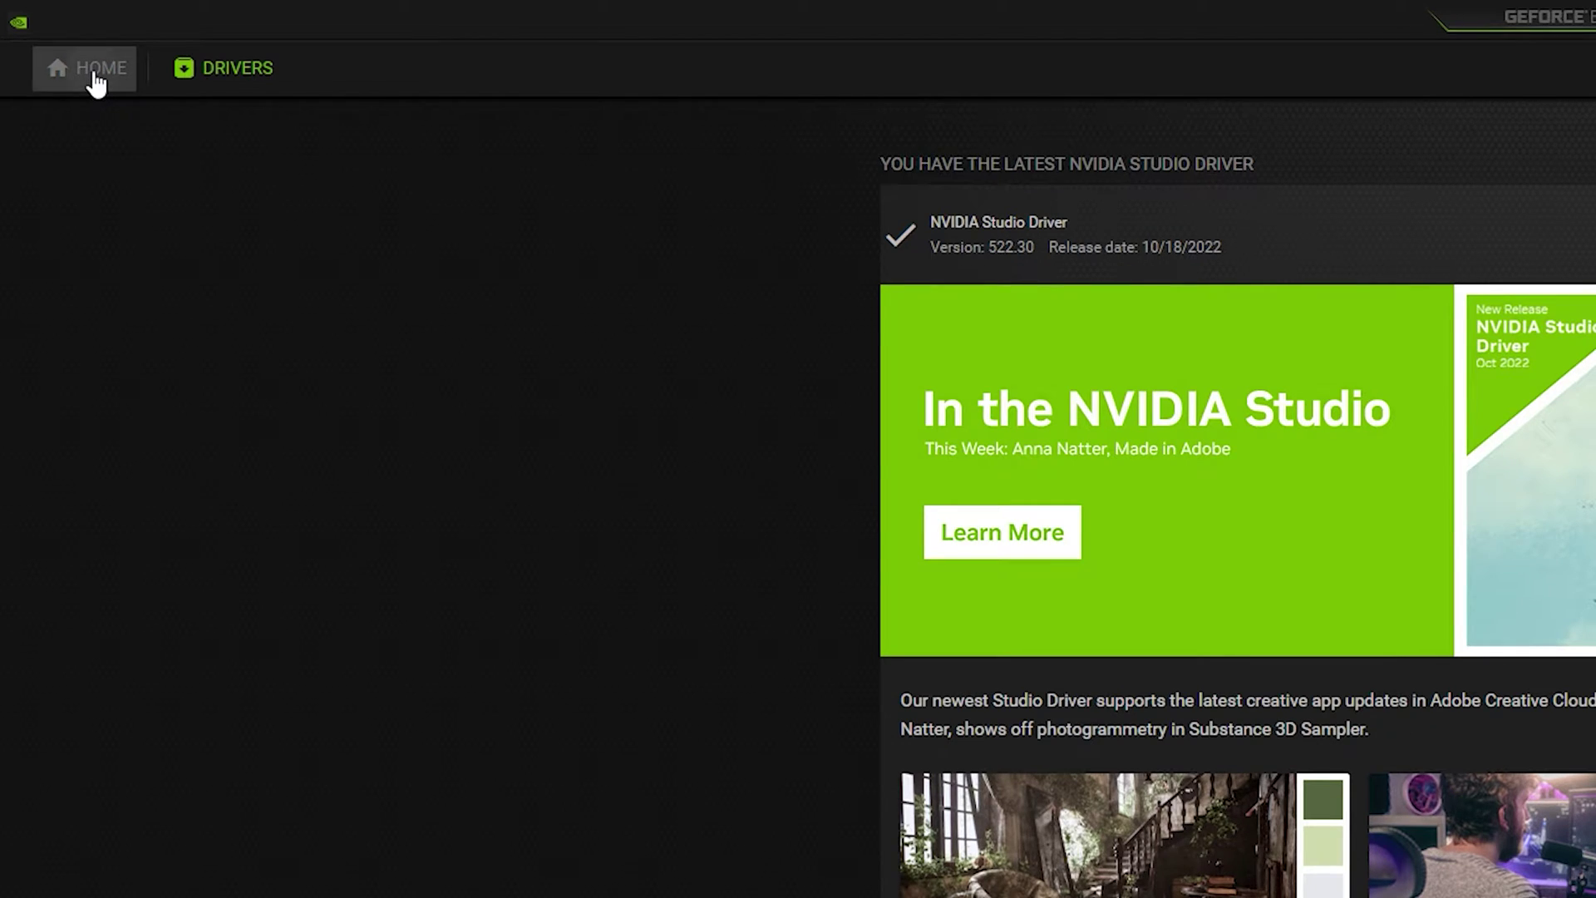
{"action": "mouse_move", "coordinate": [416, 349]}
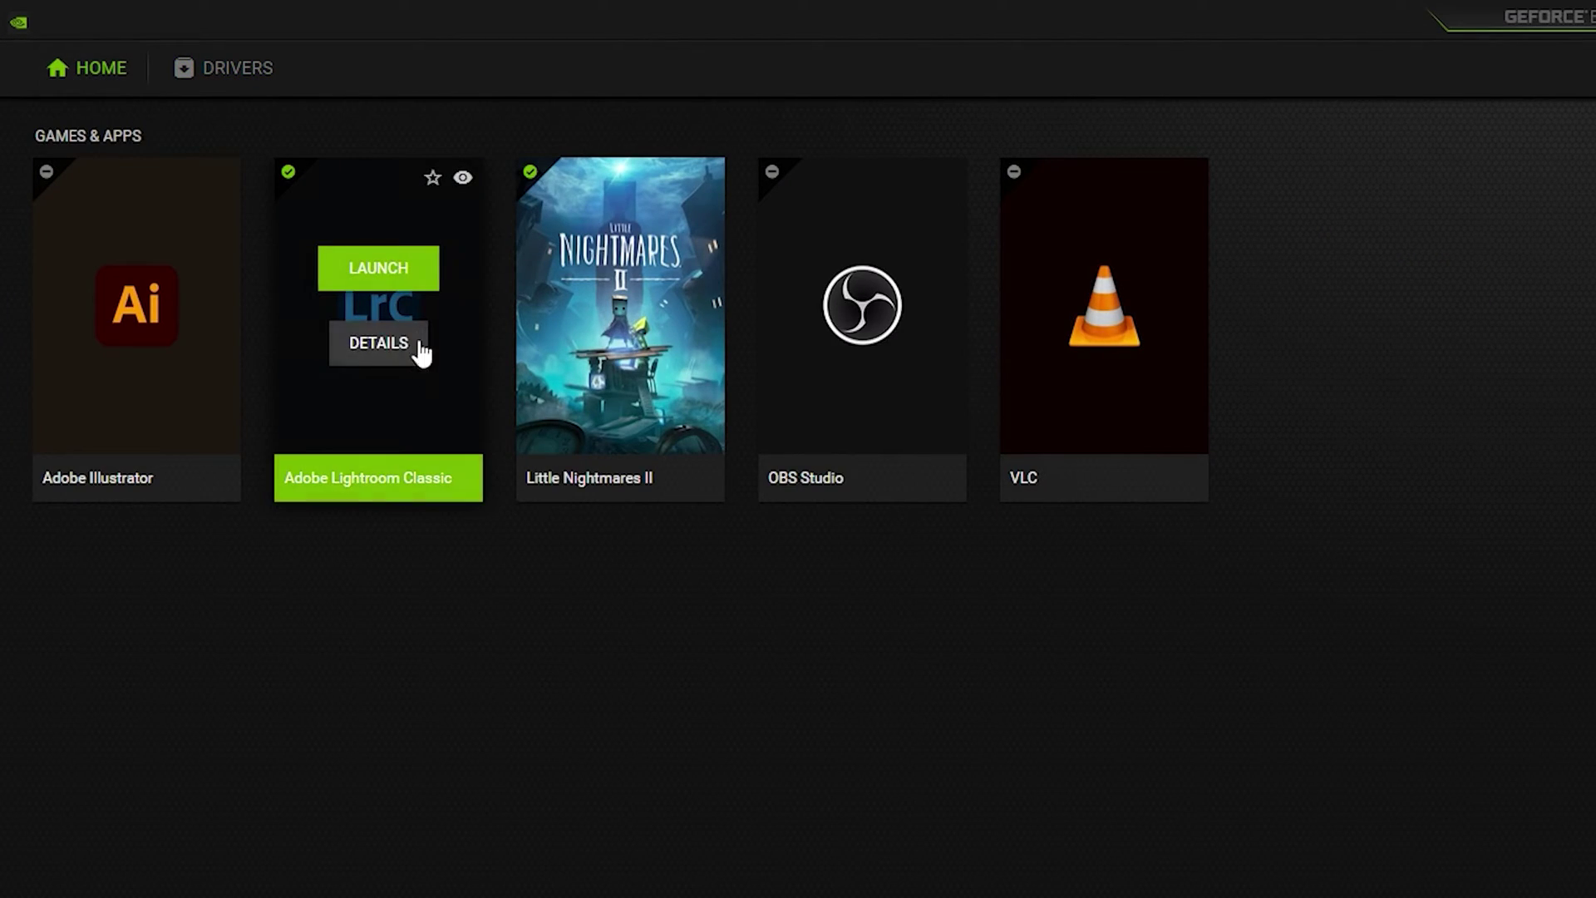
{"action": "left_click", "coordinate": [384, 435]}
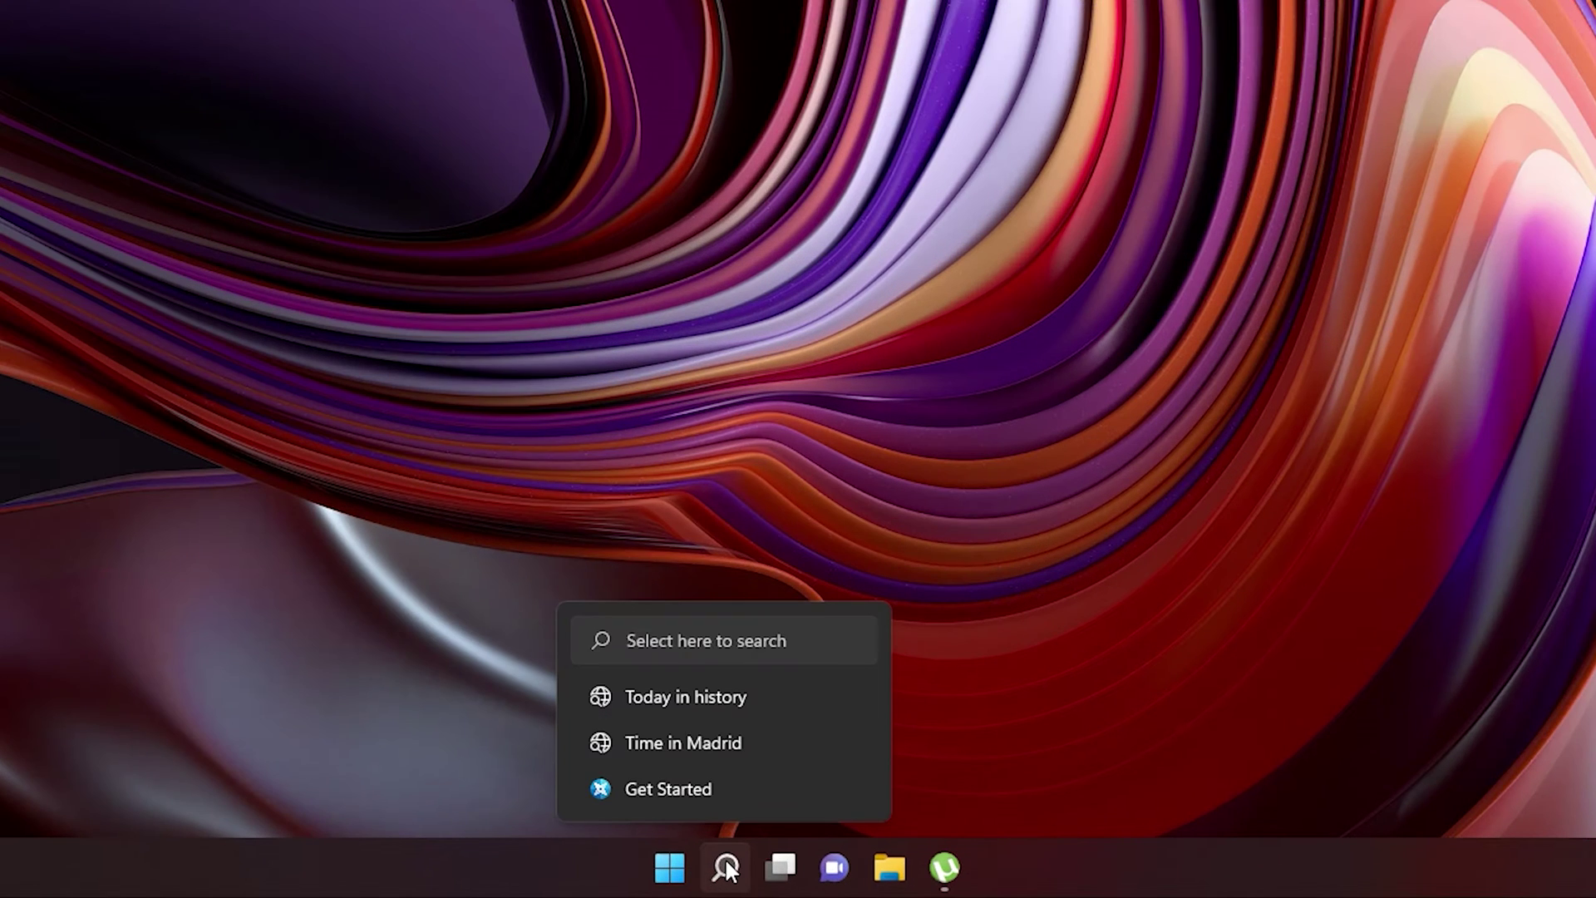
Search Windows for nvidia, open NVIDIA Control Panel and check the rendering option under Adjust image settings with preview
{"action": "left_click", "coordinate": [757, 882]}
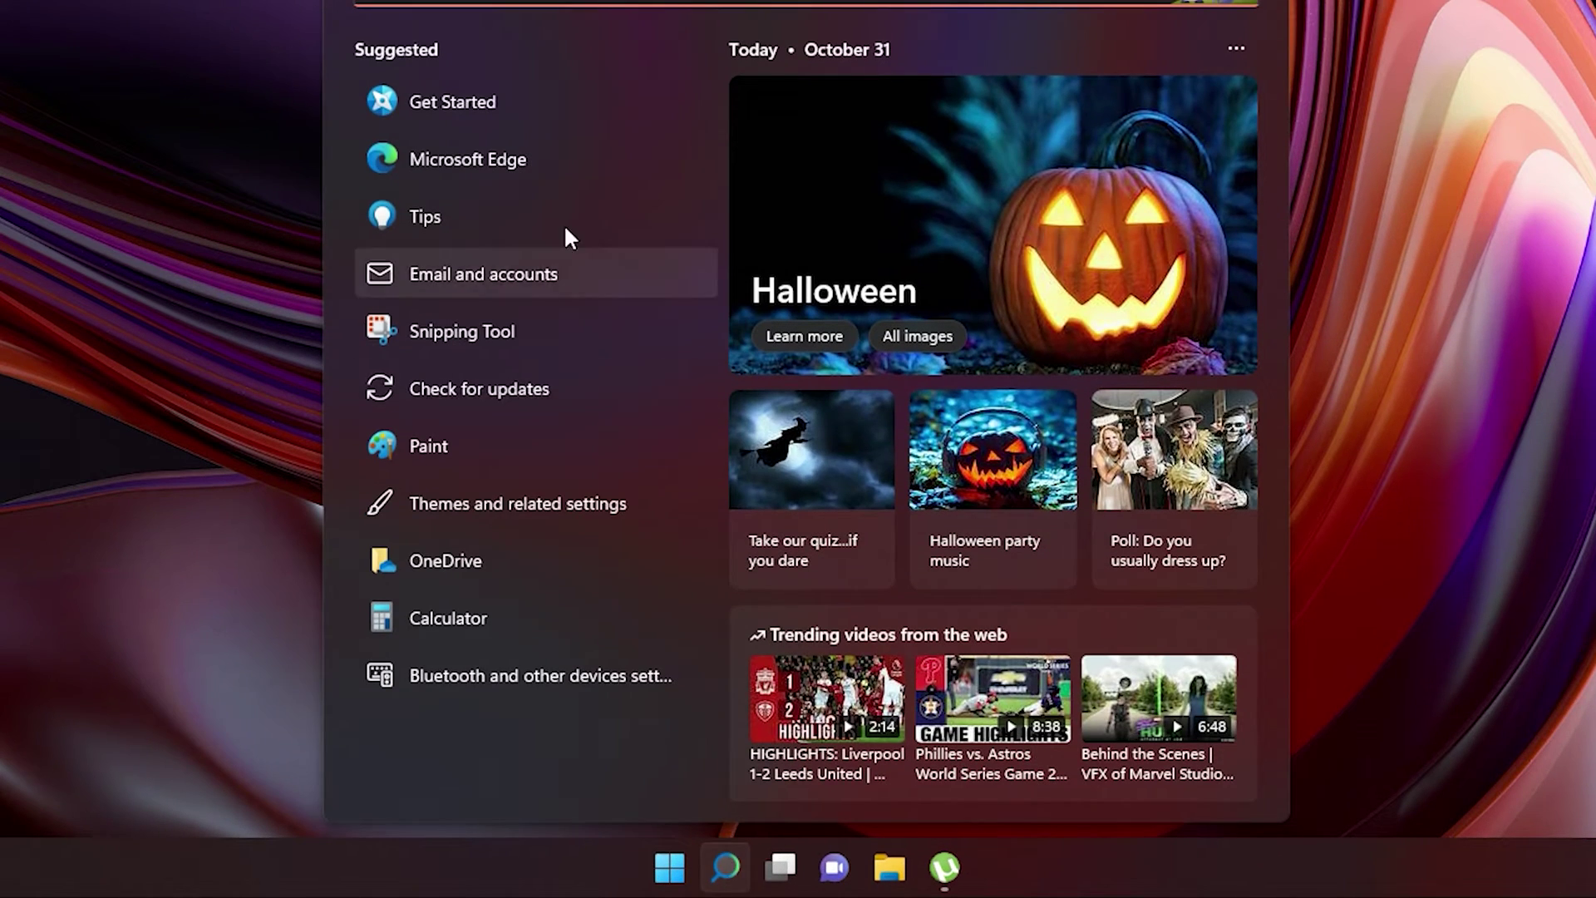
{"action": "type", "text": "nvidia"}
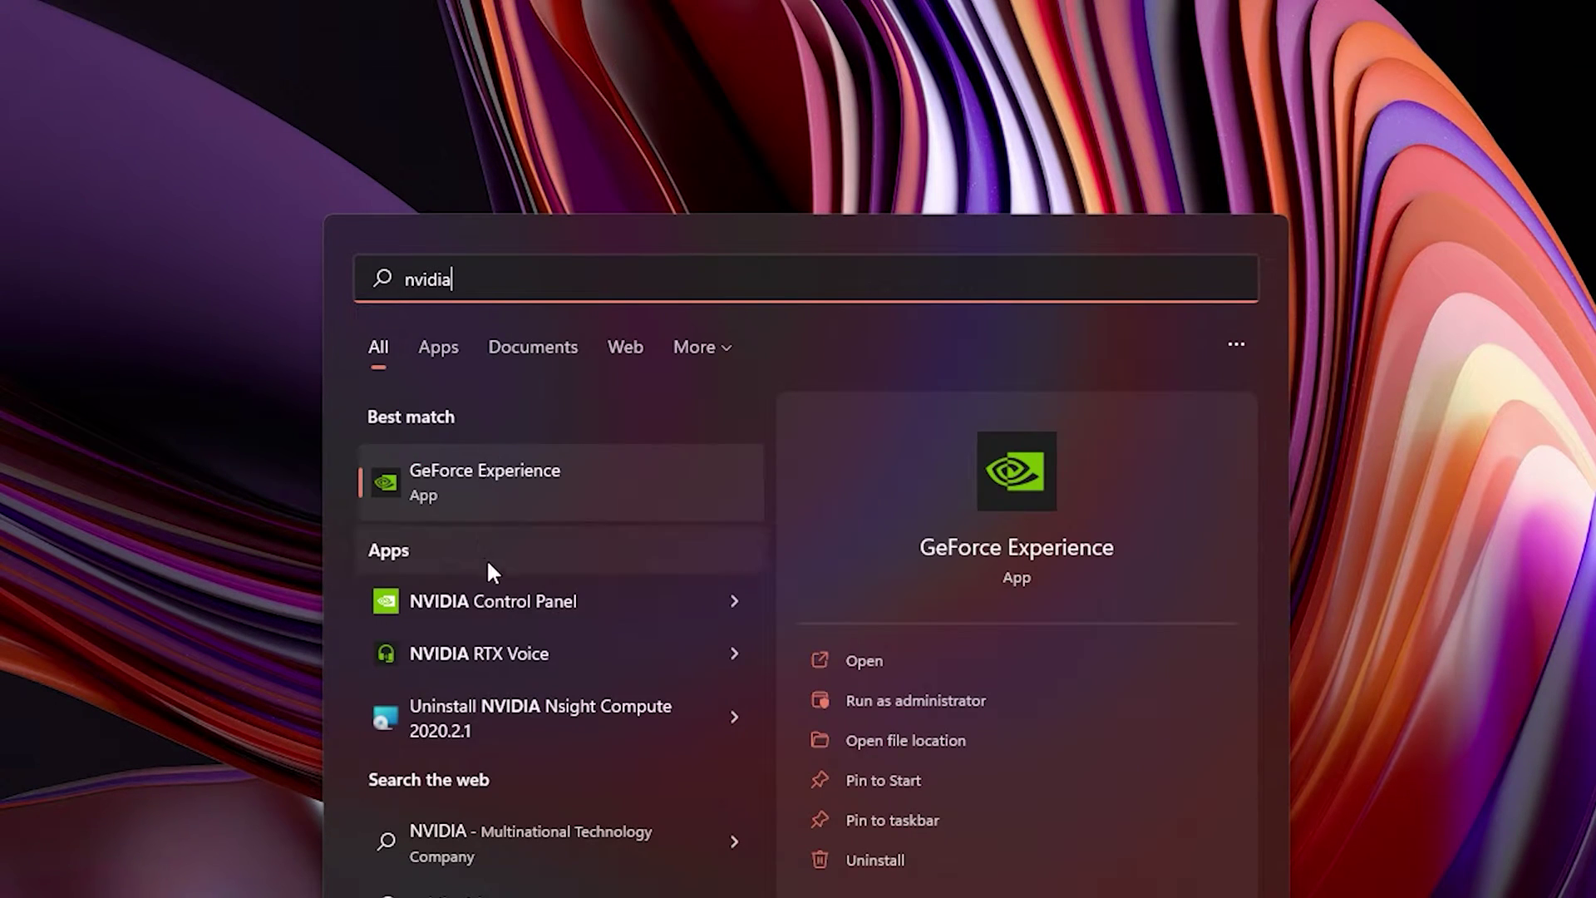
{"action": "left_click", "coordinate": [558, 604]}
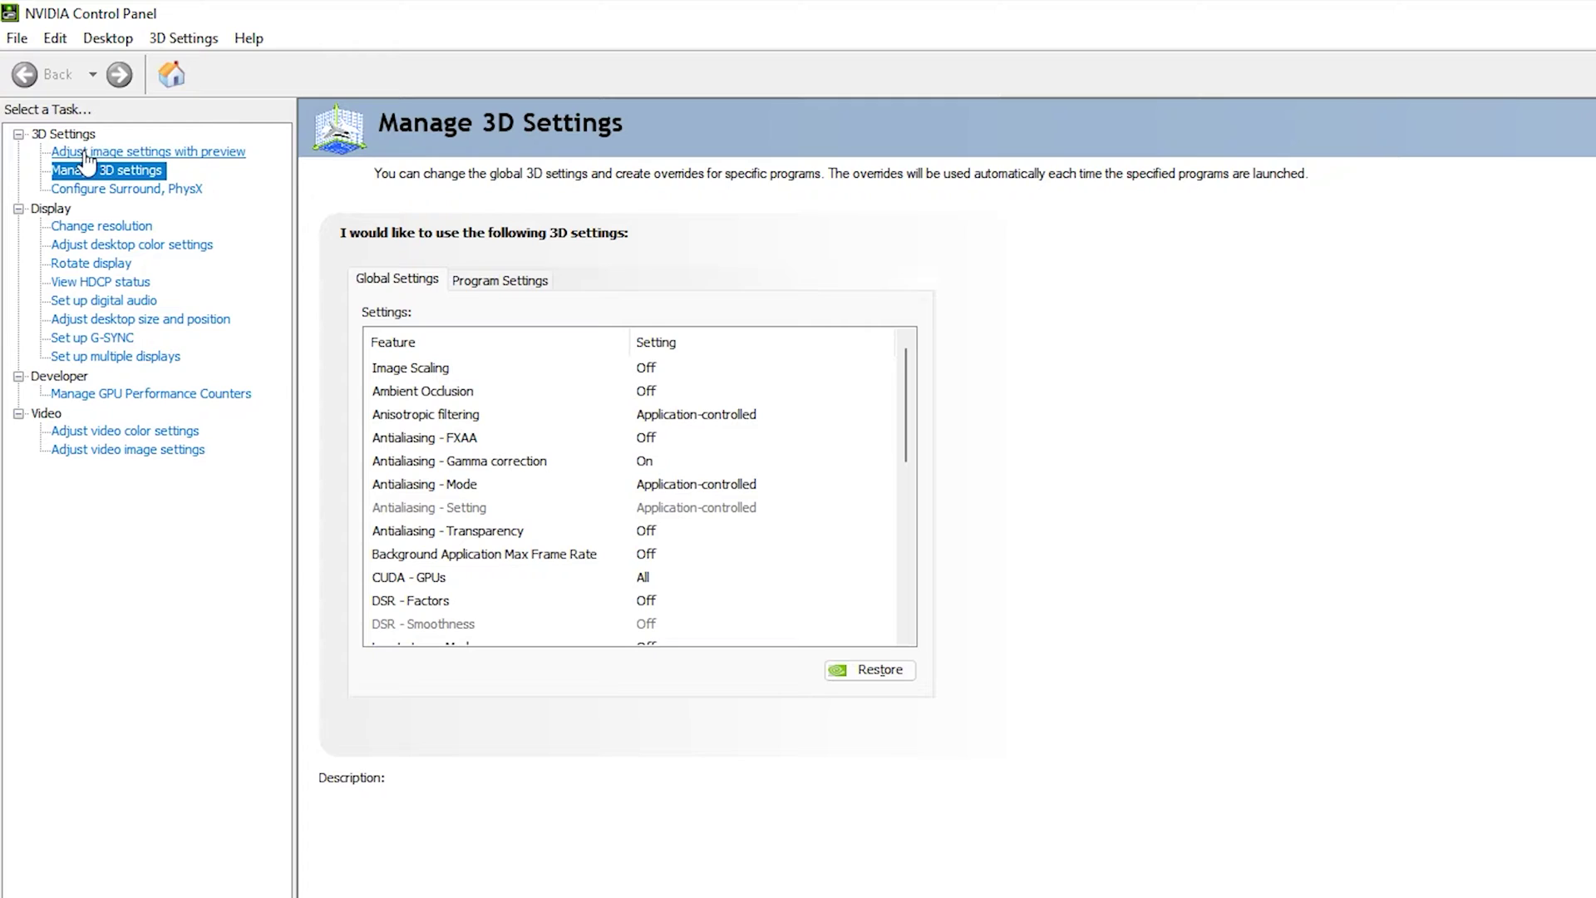
{"action": "left_click", "coordinate": [196, 153]}
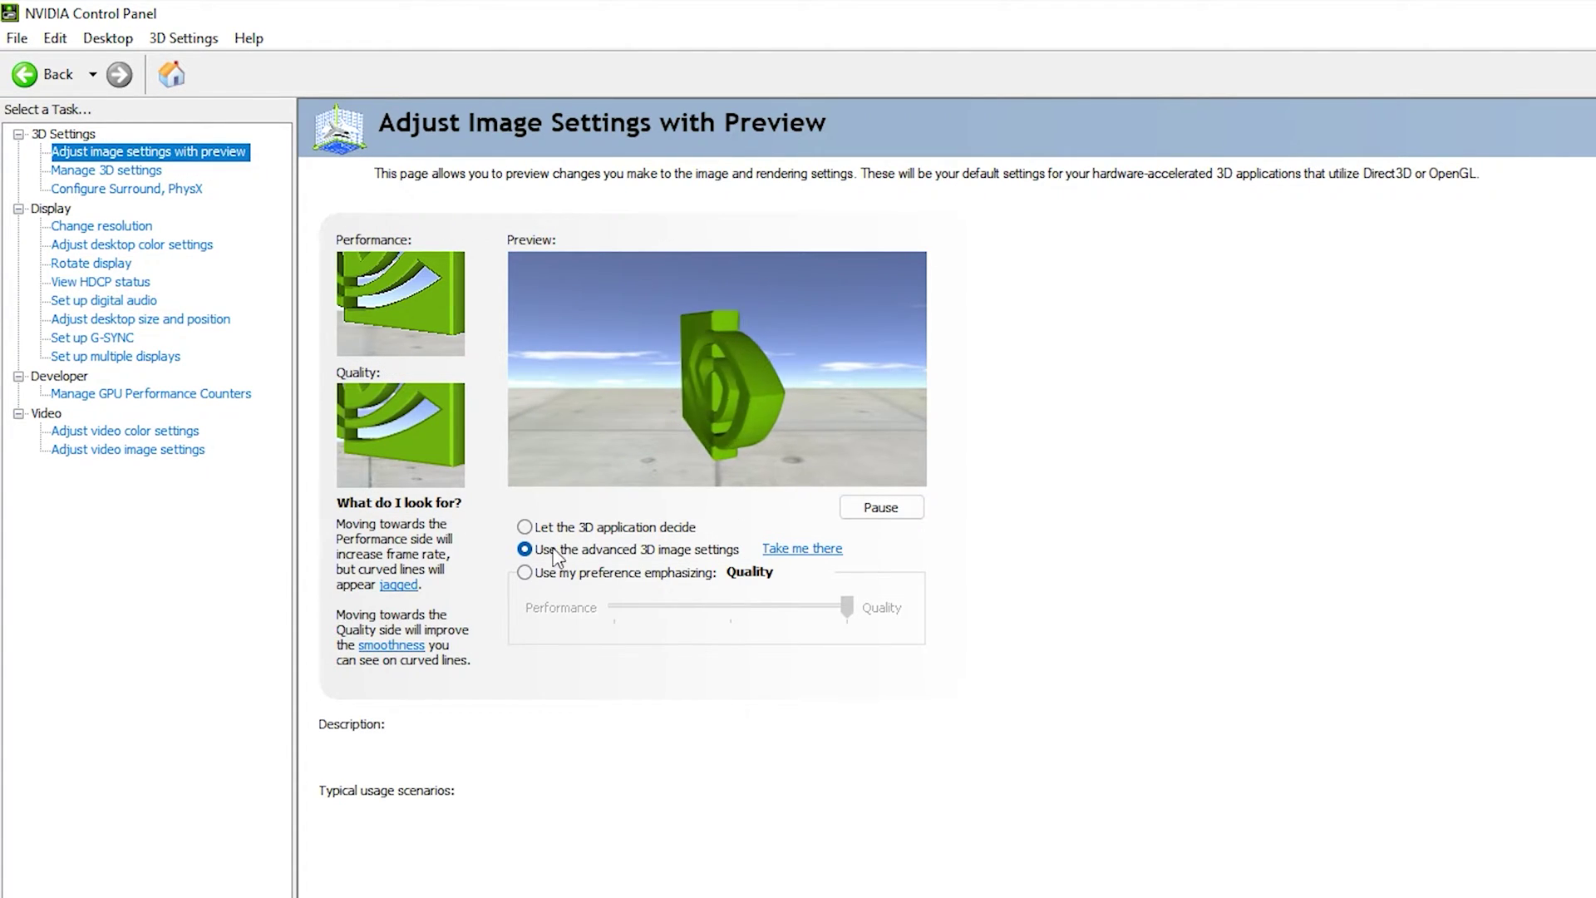
{"action": "mouse_move", "coordinate": [545, 564]}
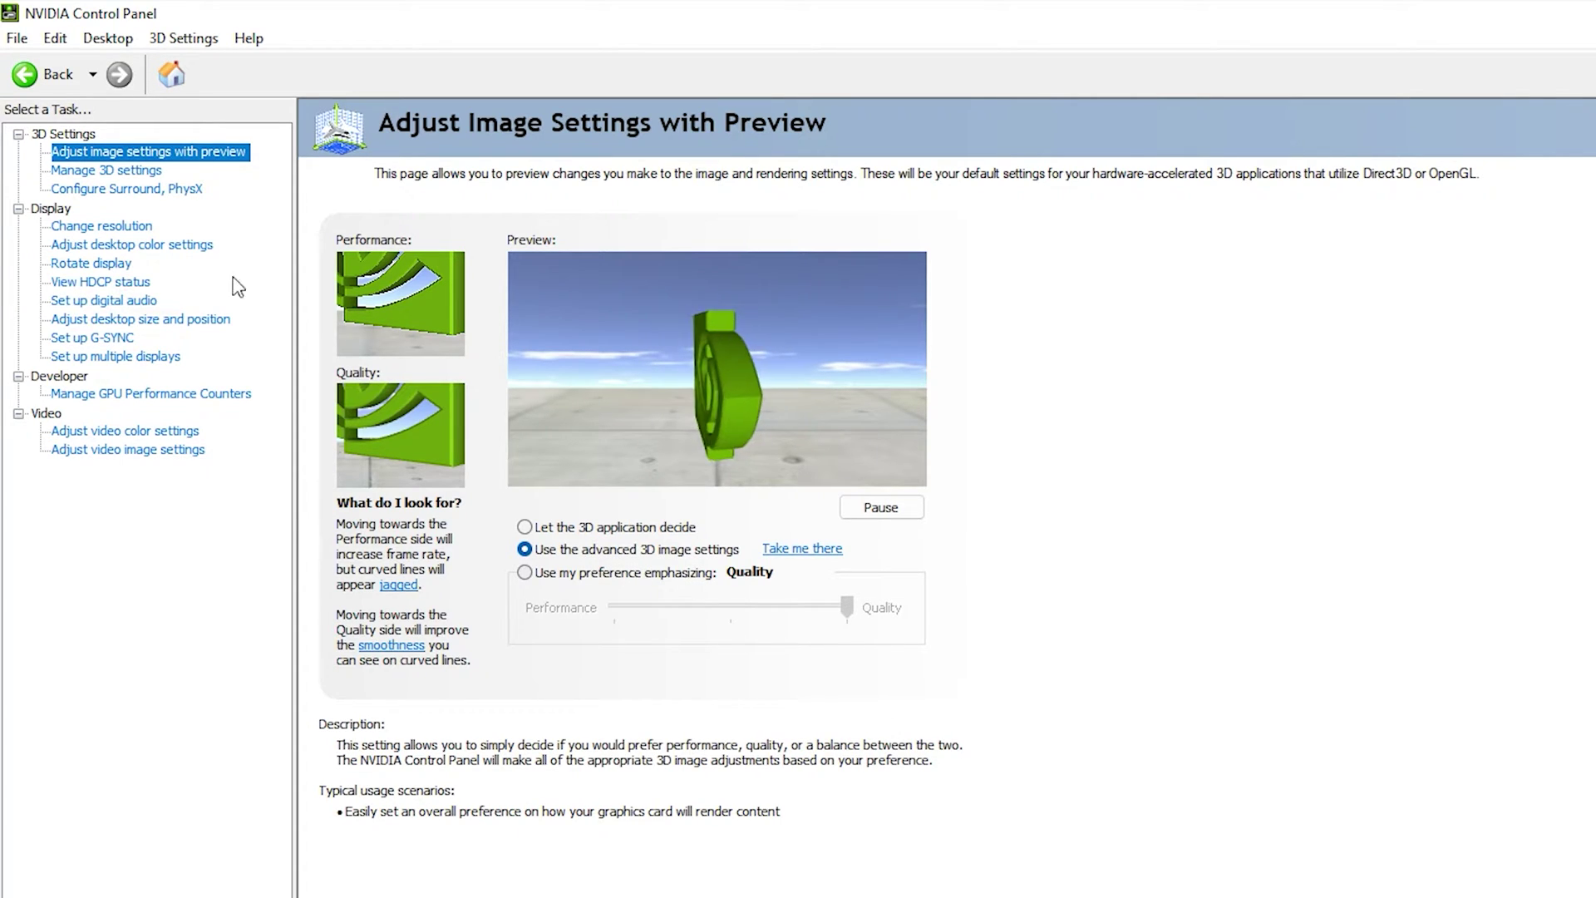
Set the PhysX processor to NVIDIA GeForce GTX 1660 Ti
{"action": "left_click", "coordinate": [154, 191]}
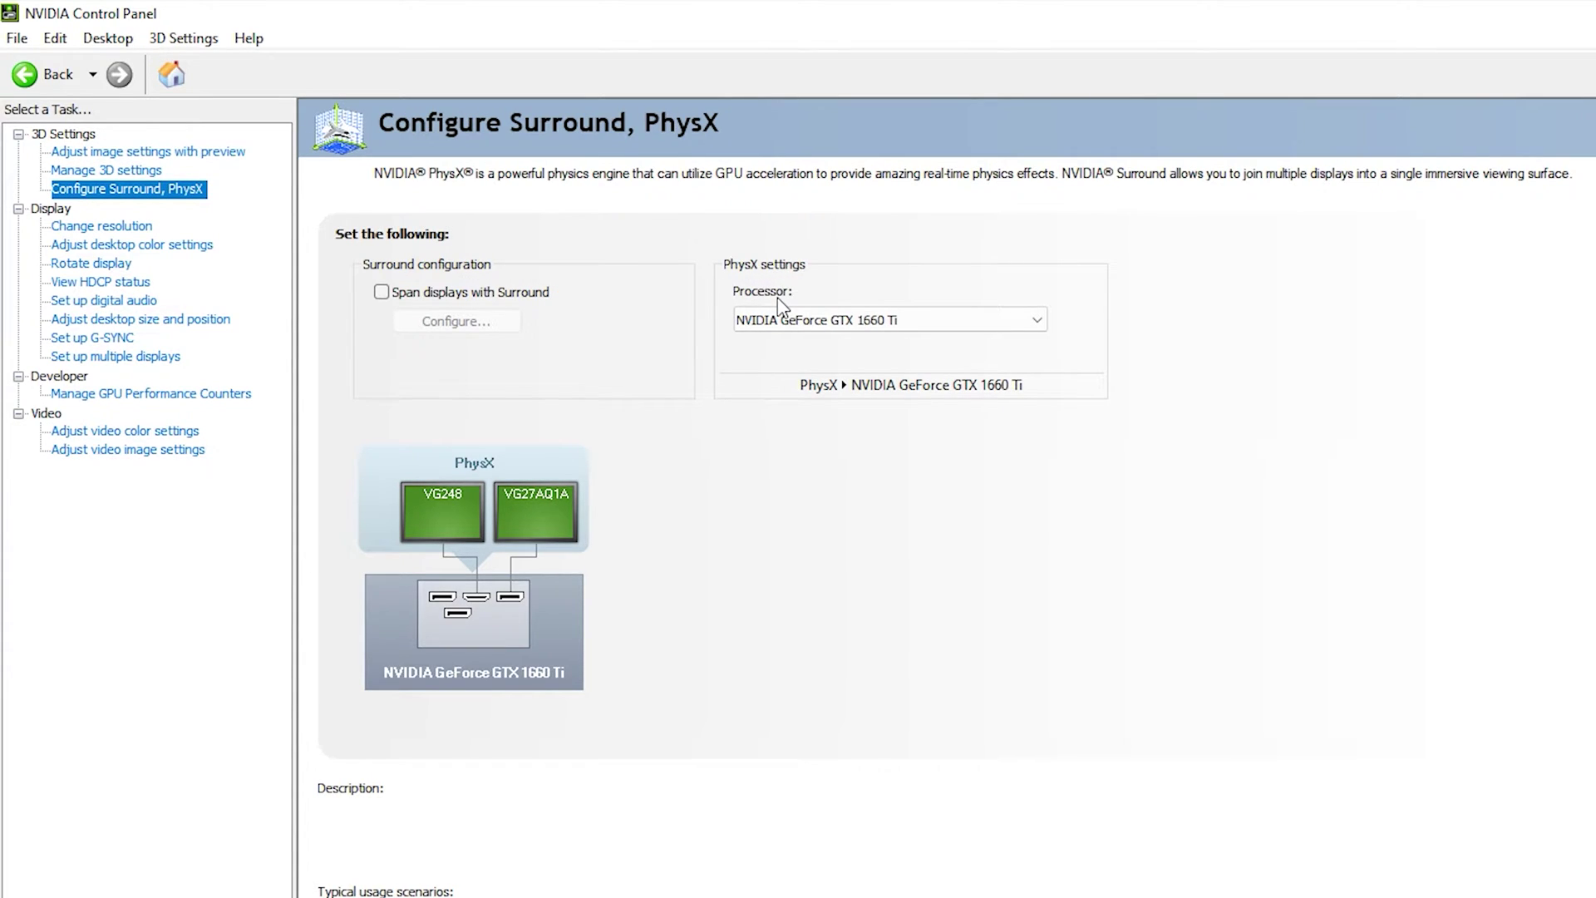
{"action": "left_click", "coordinate": [814, 321]}
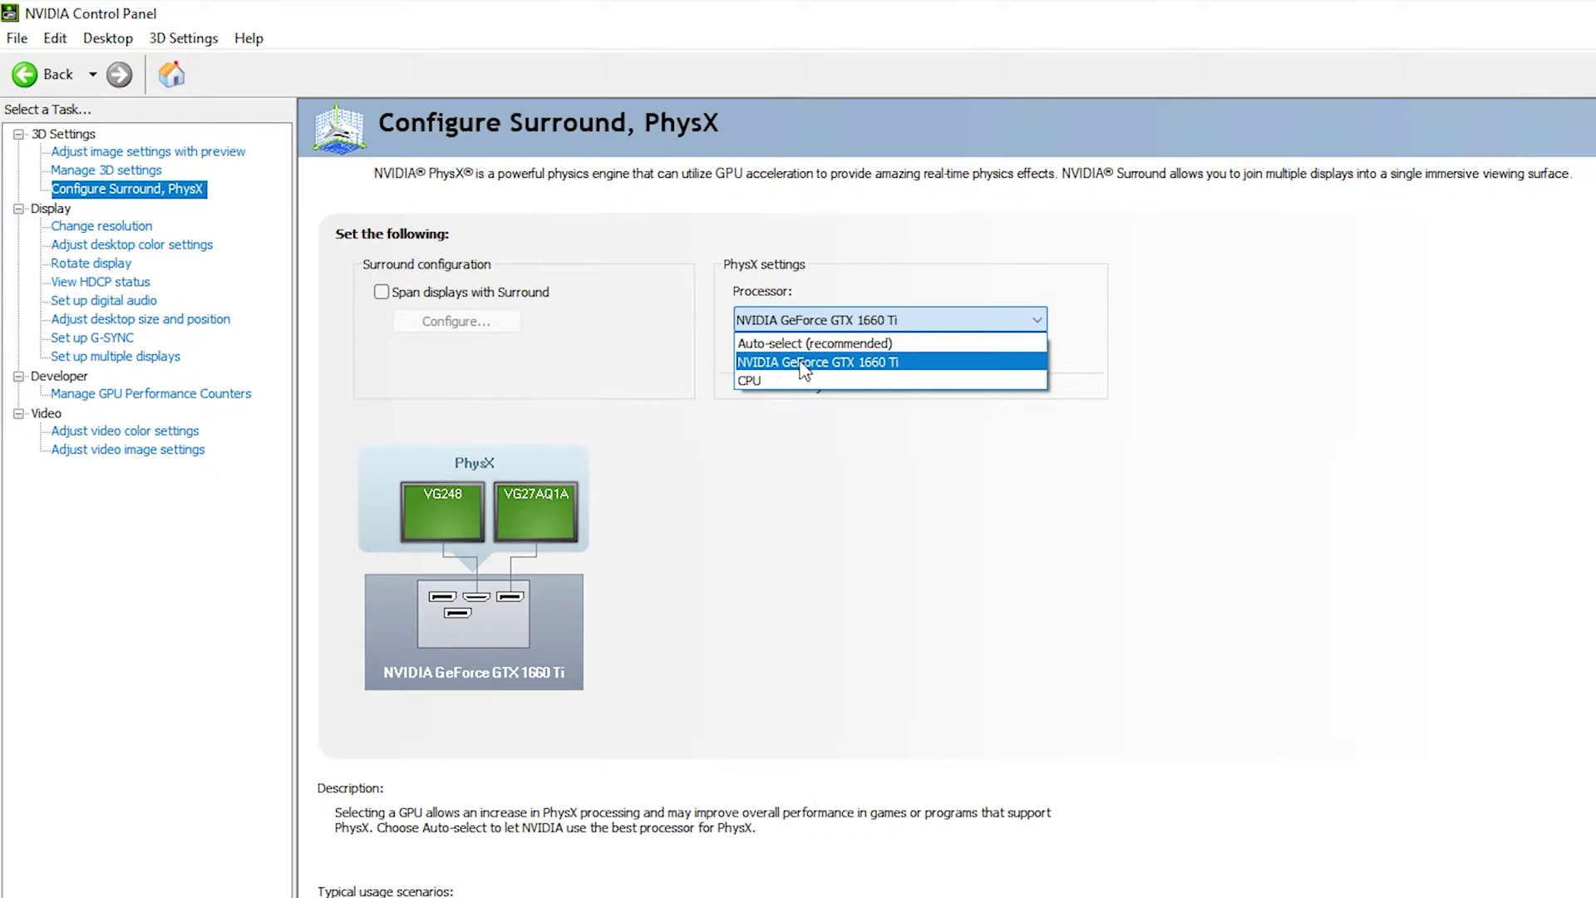
{"action": "left_click", "coordinate": [915, 365]}
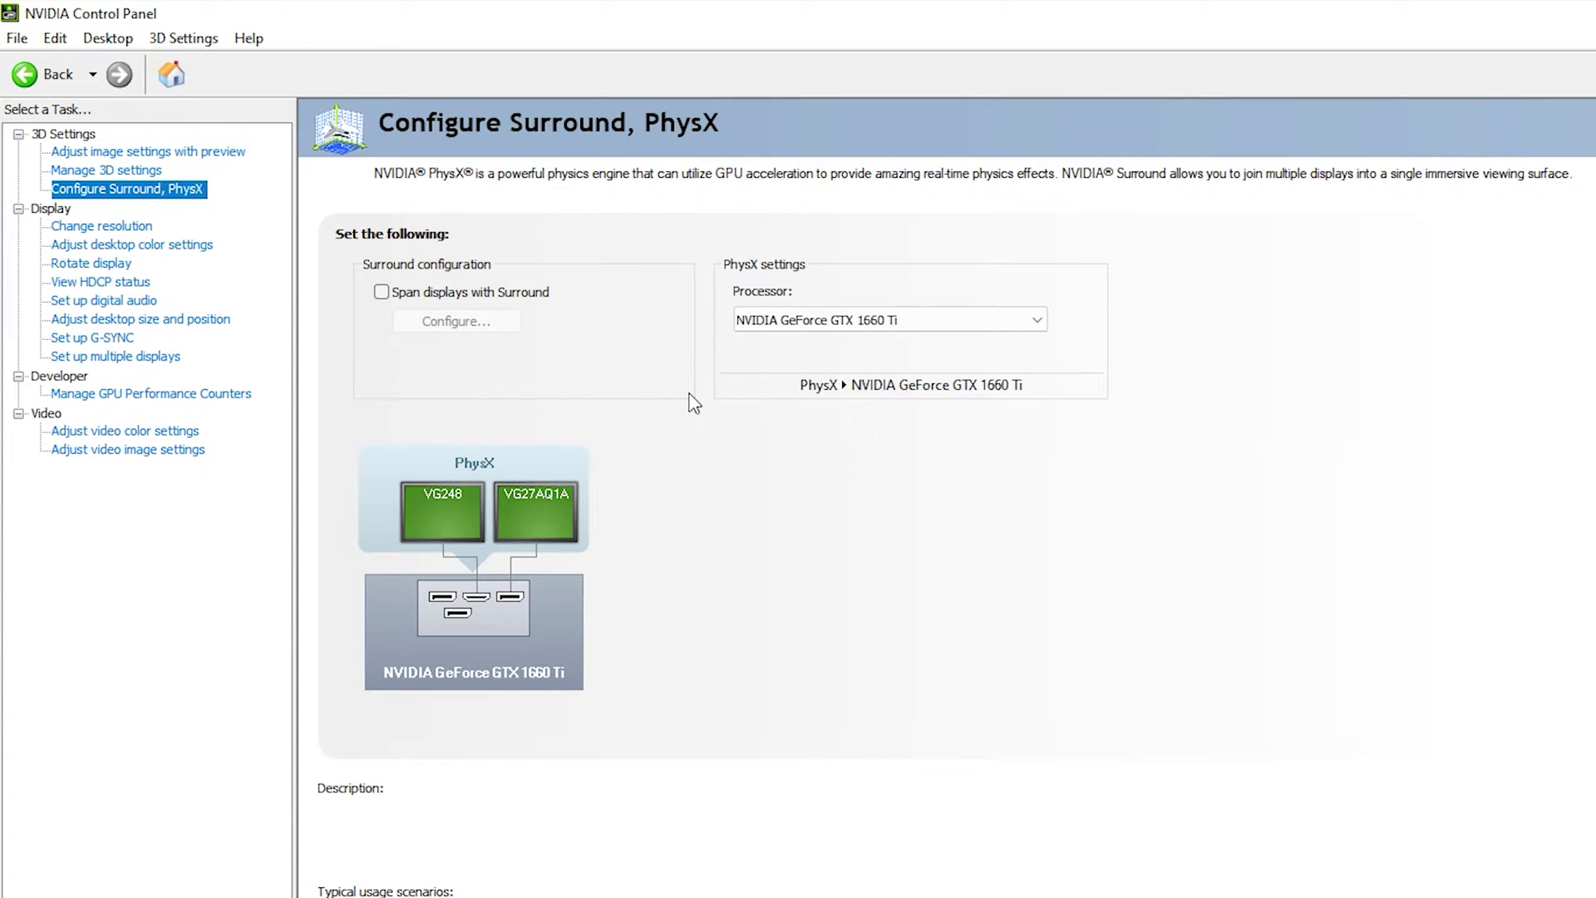
Open the program-specific 3D settings and select Adobe Photoshop Lightroom (lightroom.exe) as the program to customize
{"action": "left_click", "coordinate": [104, 171]}
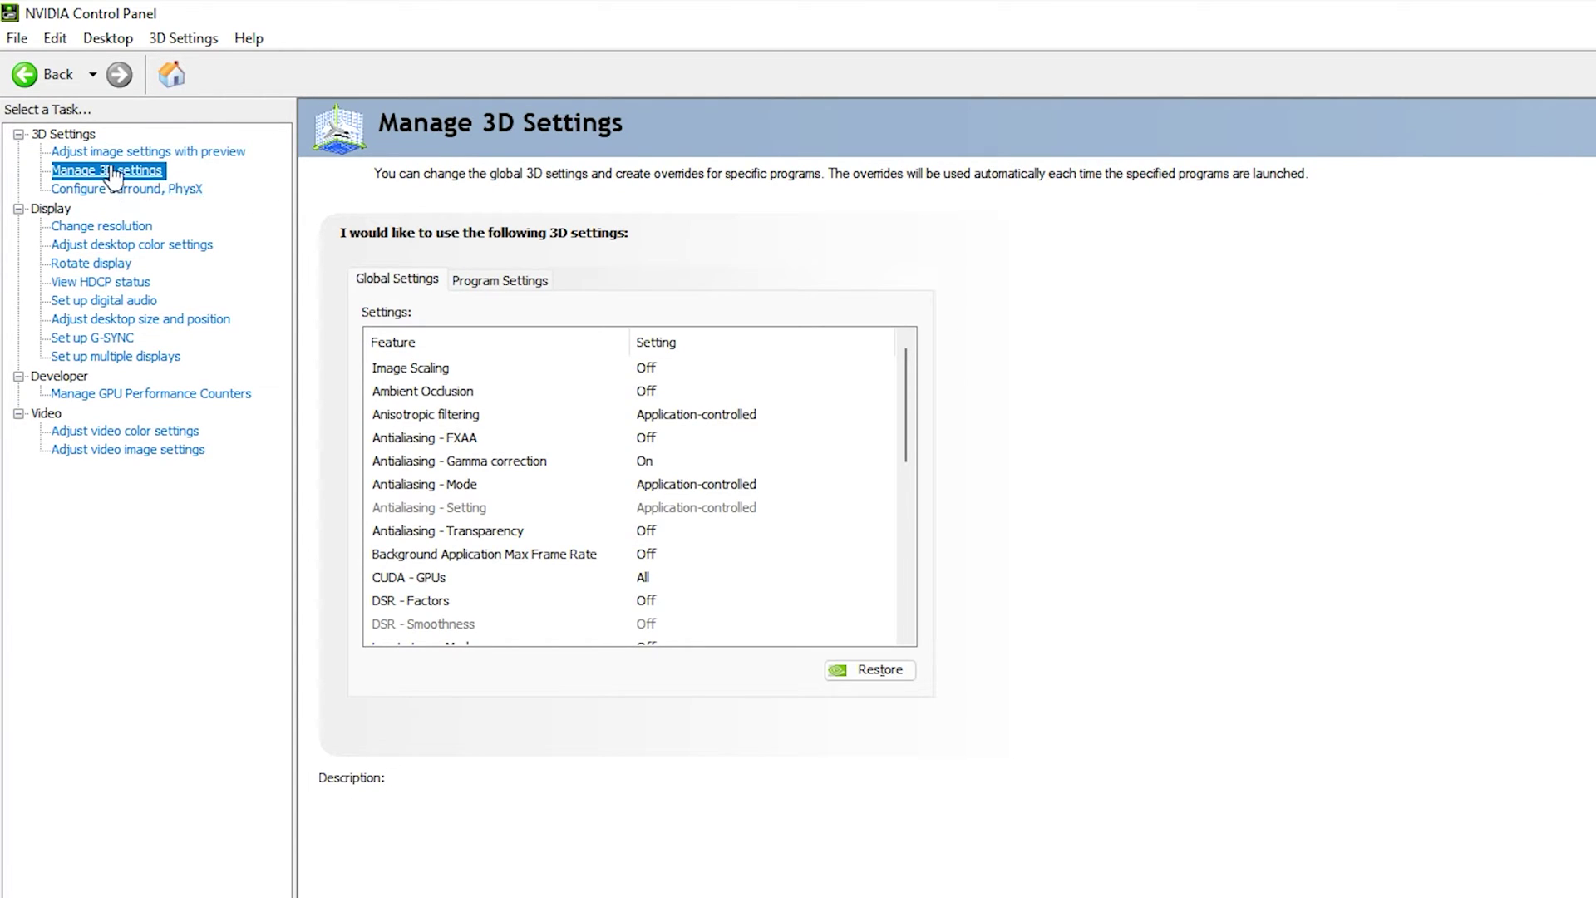
{"action": "left_click", "coordinate": [491, 280]}
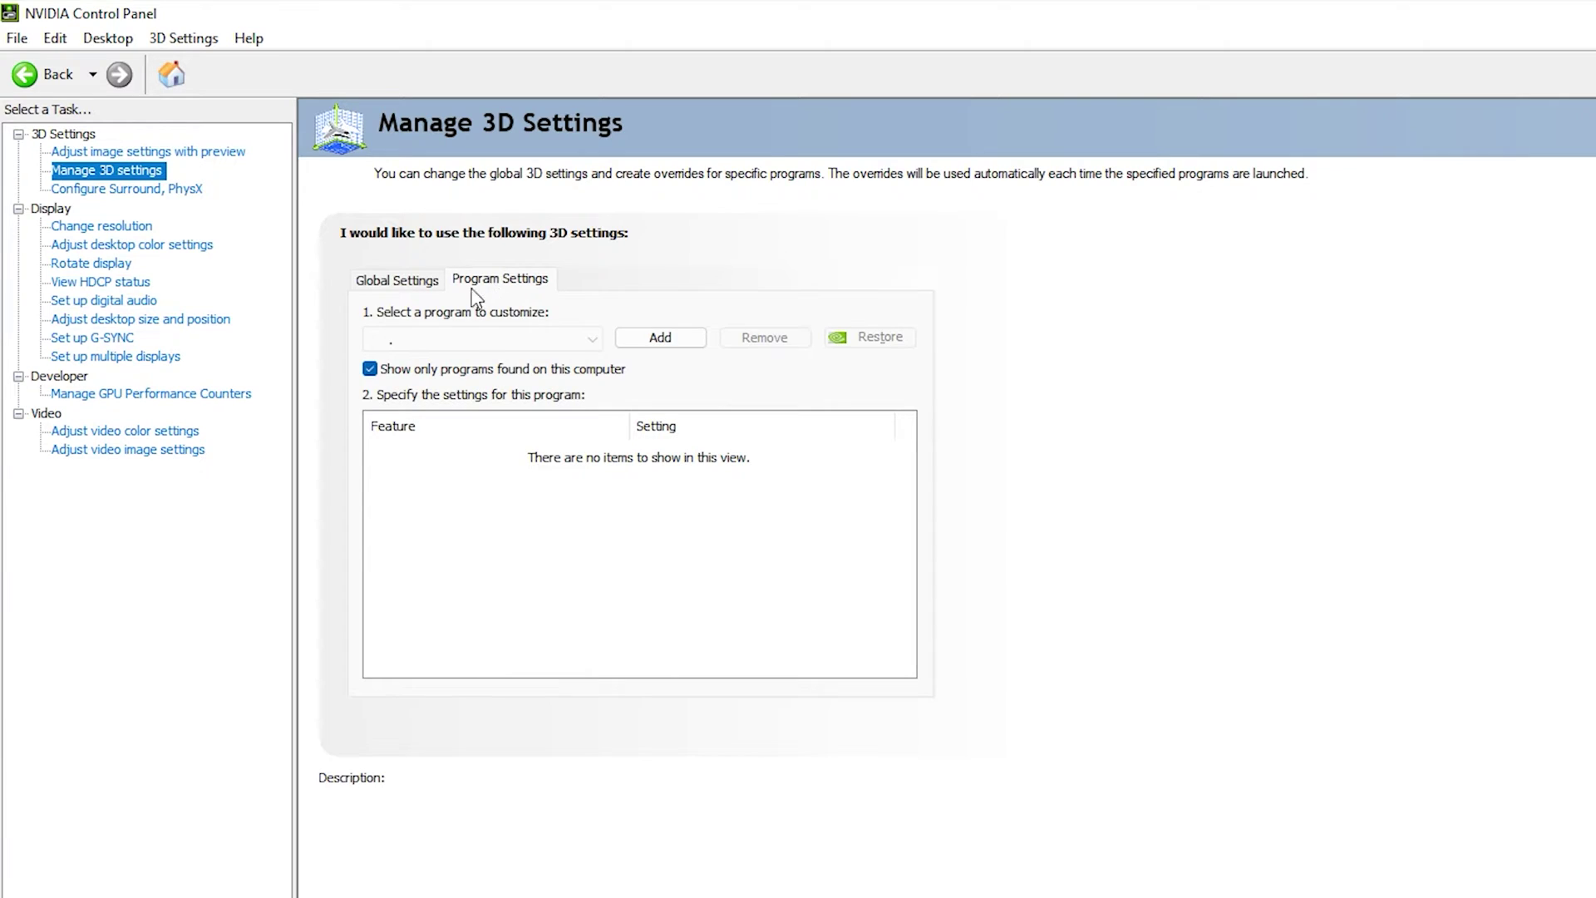
{"action": "left_click", "coordinate": [390, 281]}
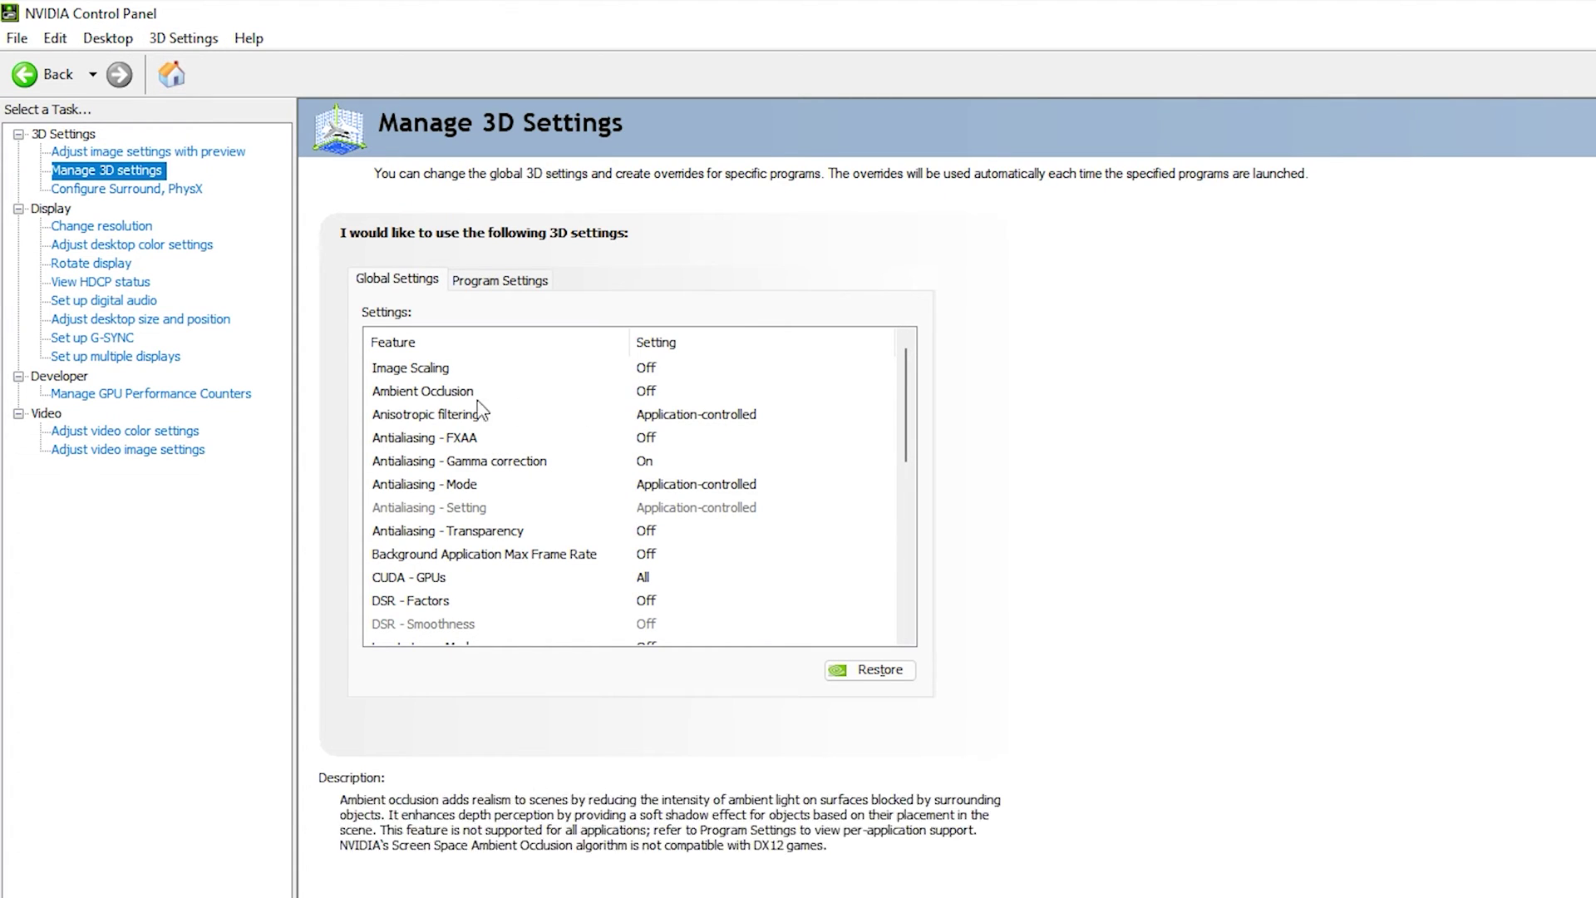
{"action": "left_click", "coordinate": [480, 282]}
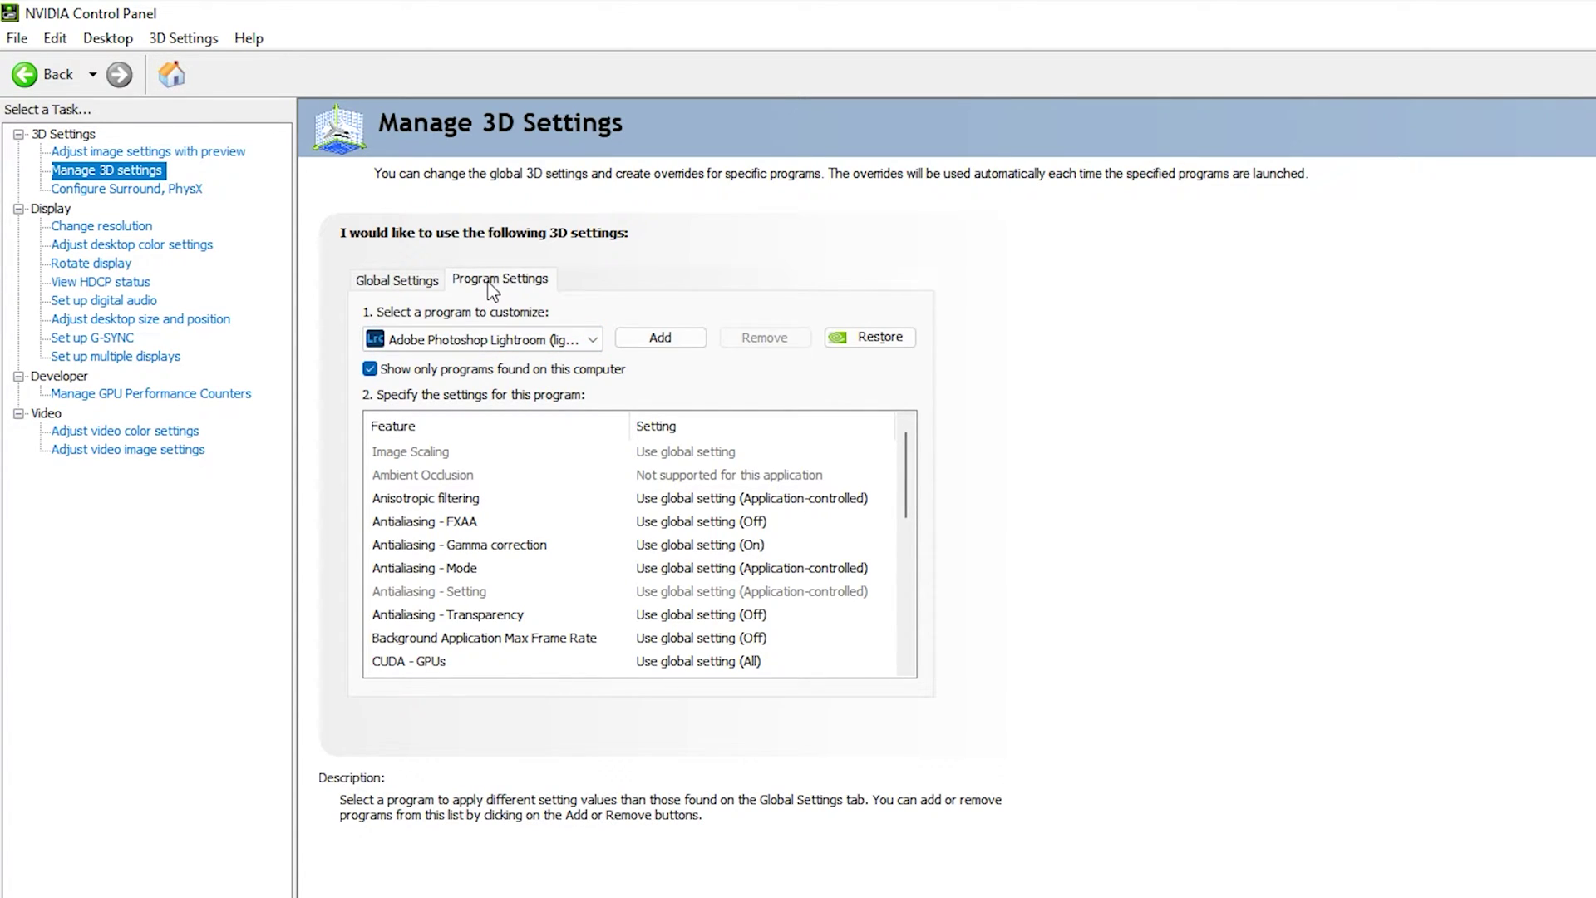
{"action": "left_click", "coordinate": [491, 339]}
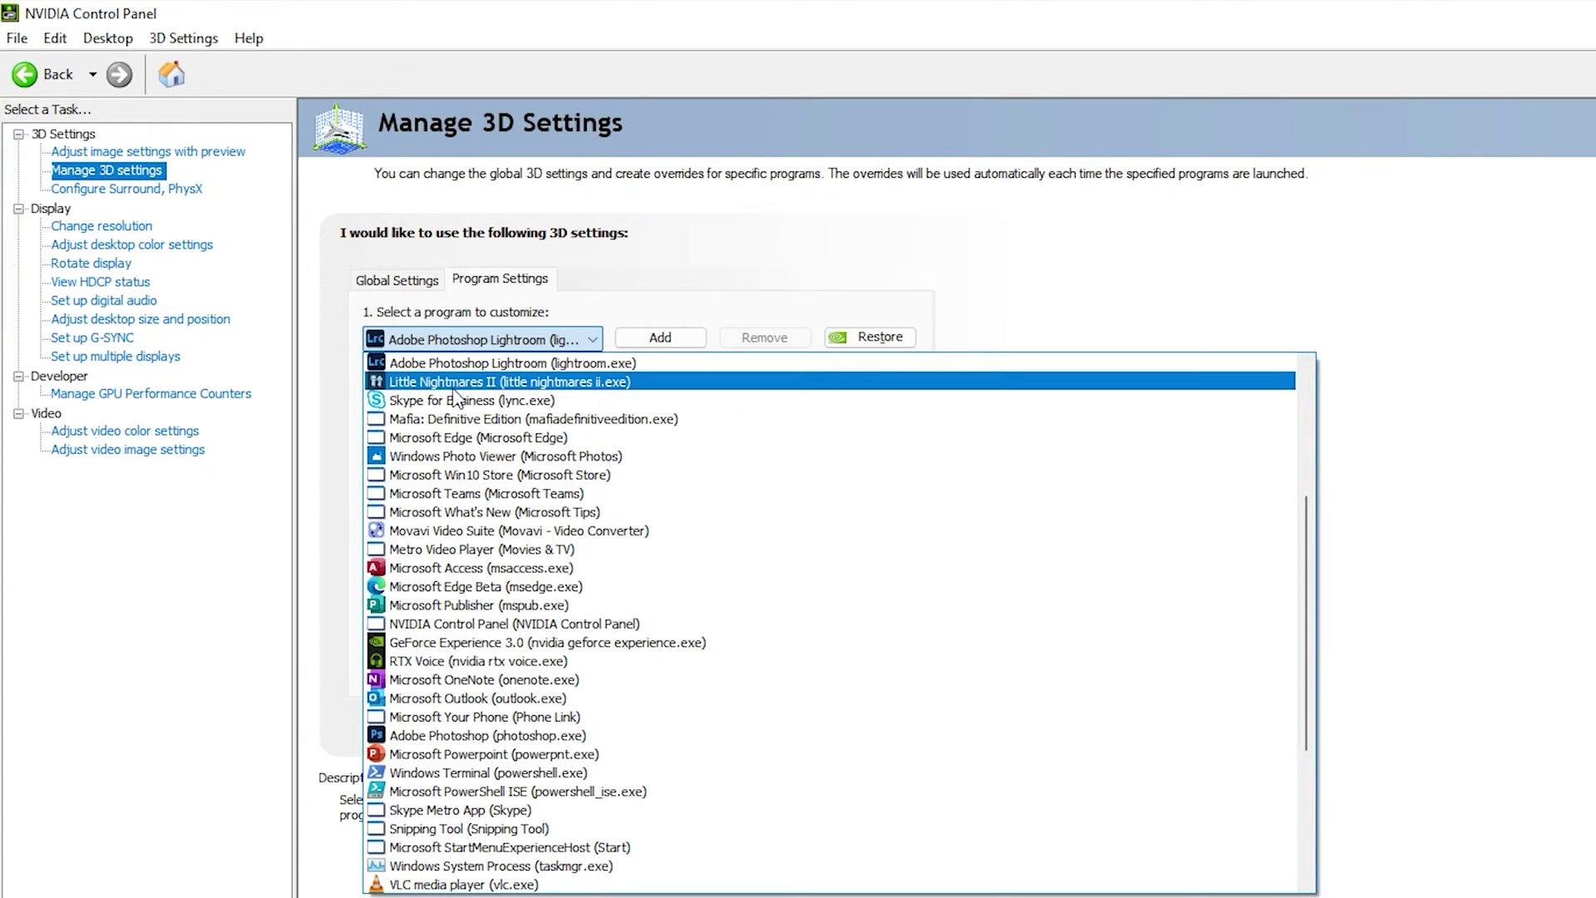
{"action": "scroll", "coordinate": [490, 540], "scroll_direction": "up", "scroll_amount": 4}
{"action": "left_click", "coordinate": [490, 588]}
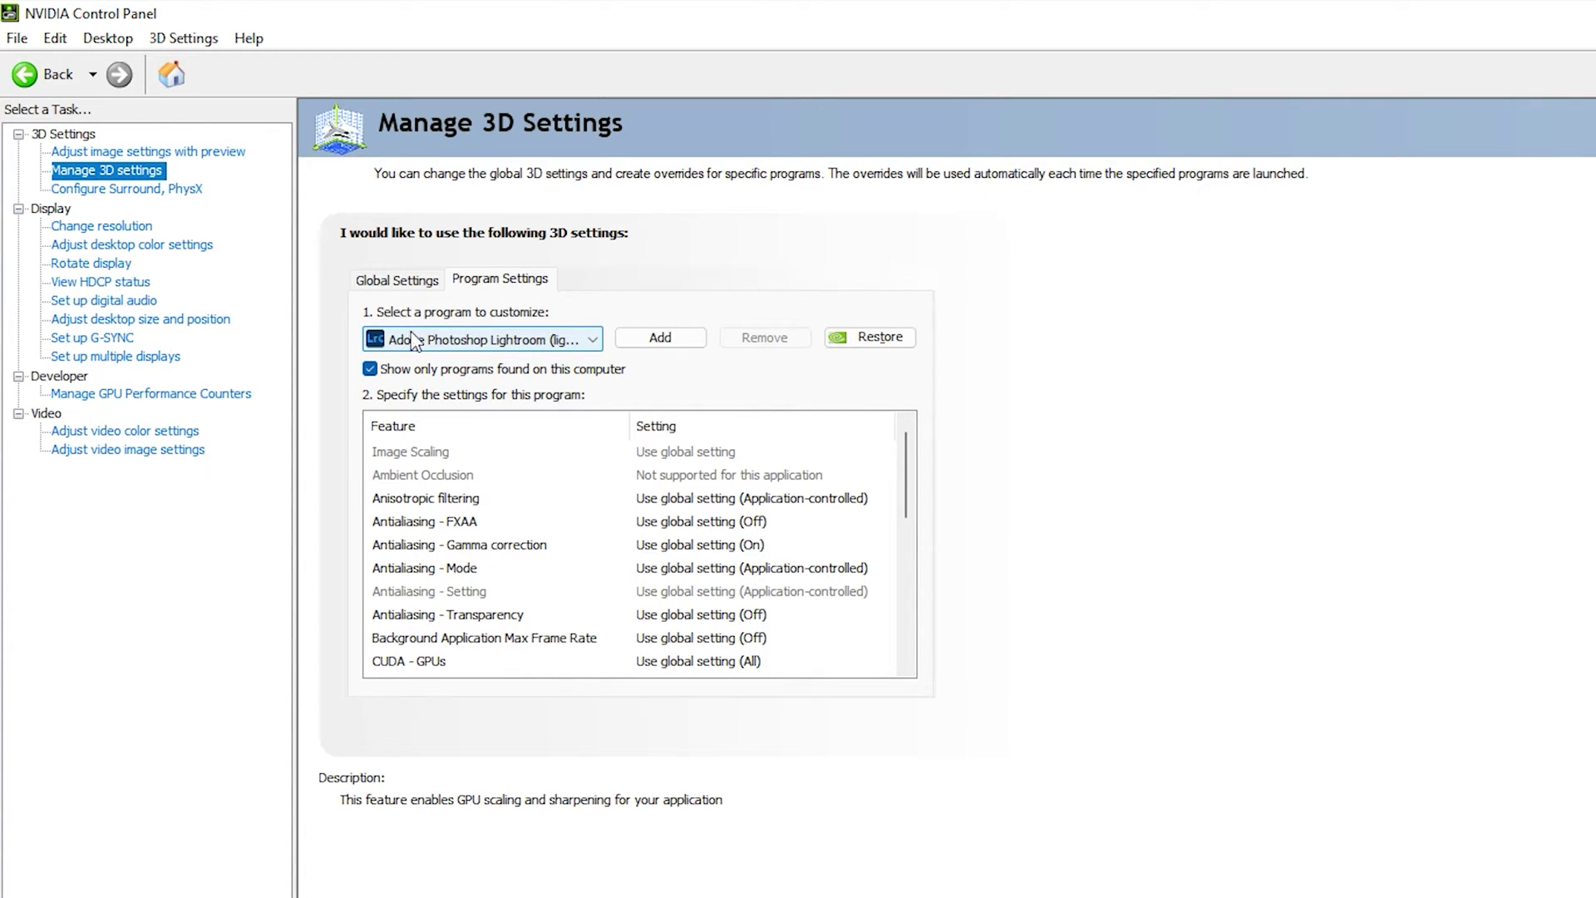
Start adding a program to customize and browse to the Adobe folder in Program Files on drive C
{"action": "left_click", "coordinate": [670, 346]}
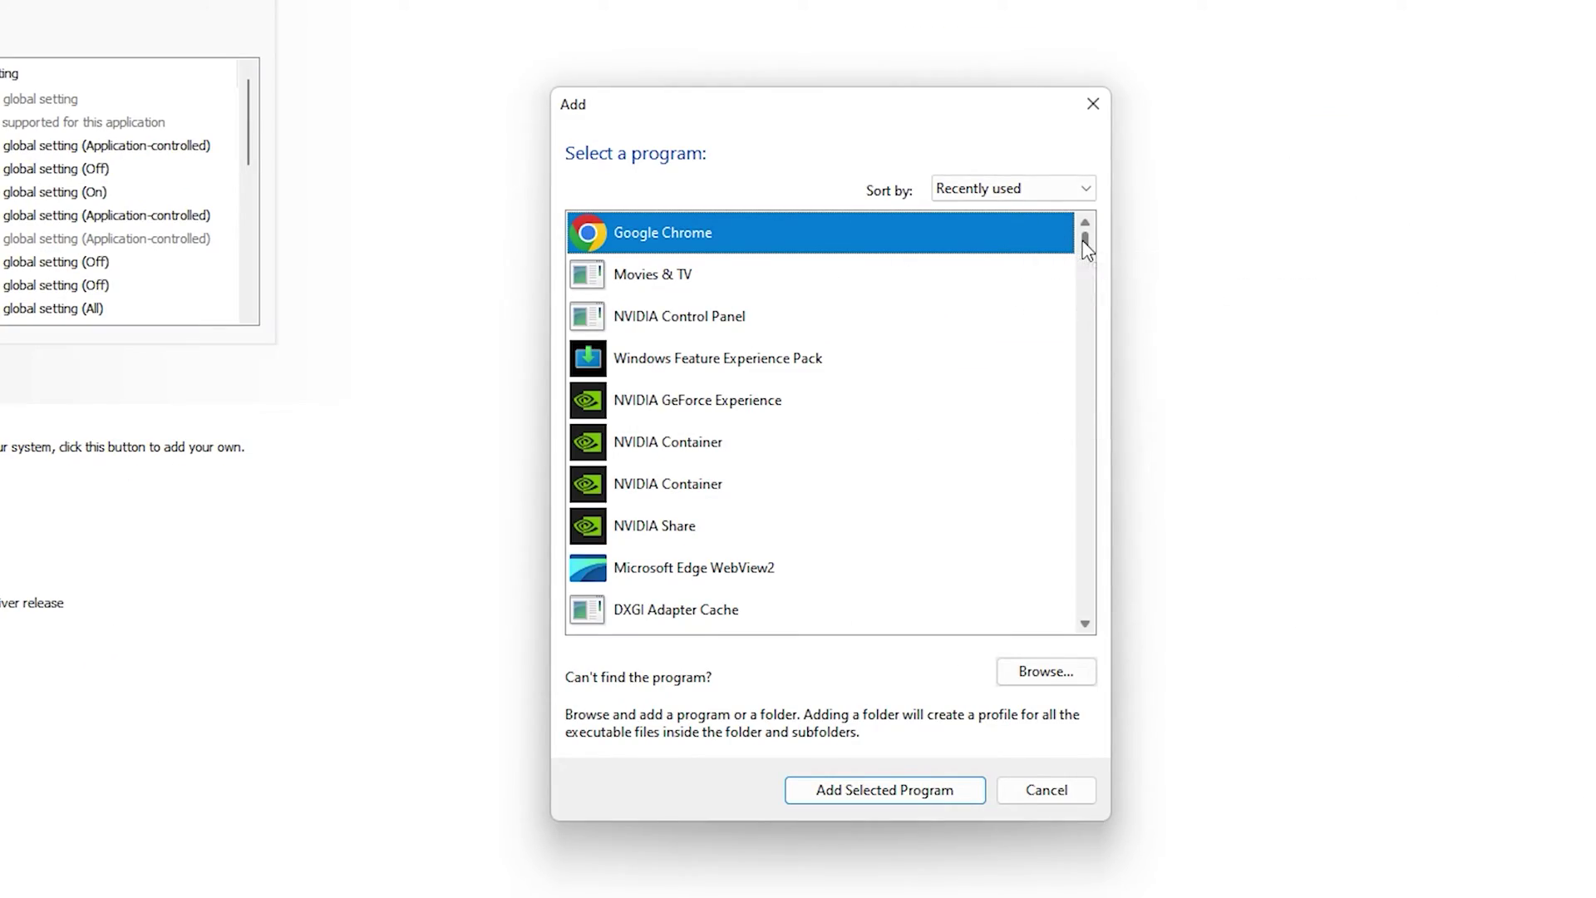
{"action": "mouse_move", "coordinate": [1085, 245]}
{"action": "left_mouse_down"}
{"action": "mouse_move", "coordinate": [1088, 616]}
{"action": "mouse_move", "coordinate": [1100, 224]}
{"action": "left_mouse_up"}
{"action": "left_click", "coordinate": [1045, 672]}
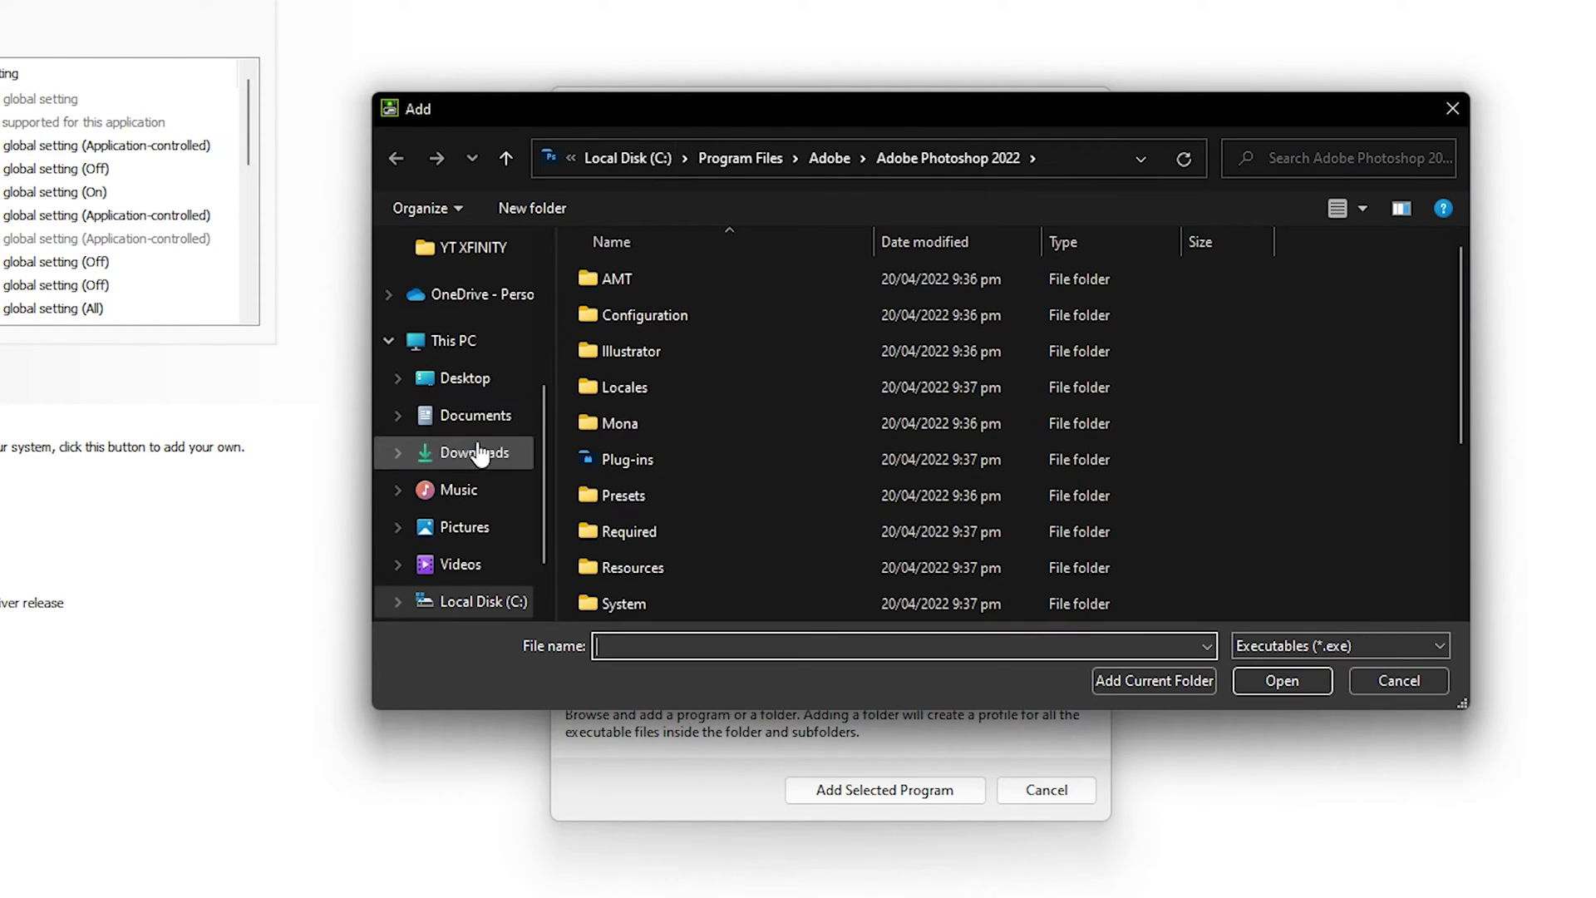
{"action": "scroll", "coordinate": [480, 453], "scroll_direction": "up", "scroll_amount": 3}
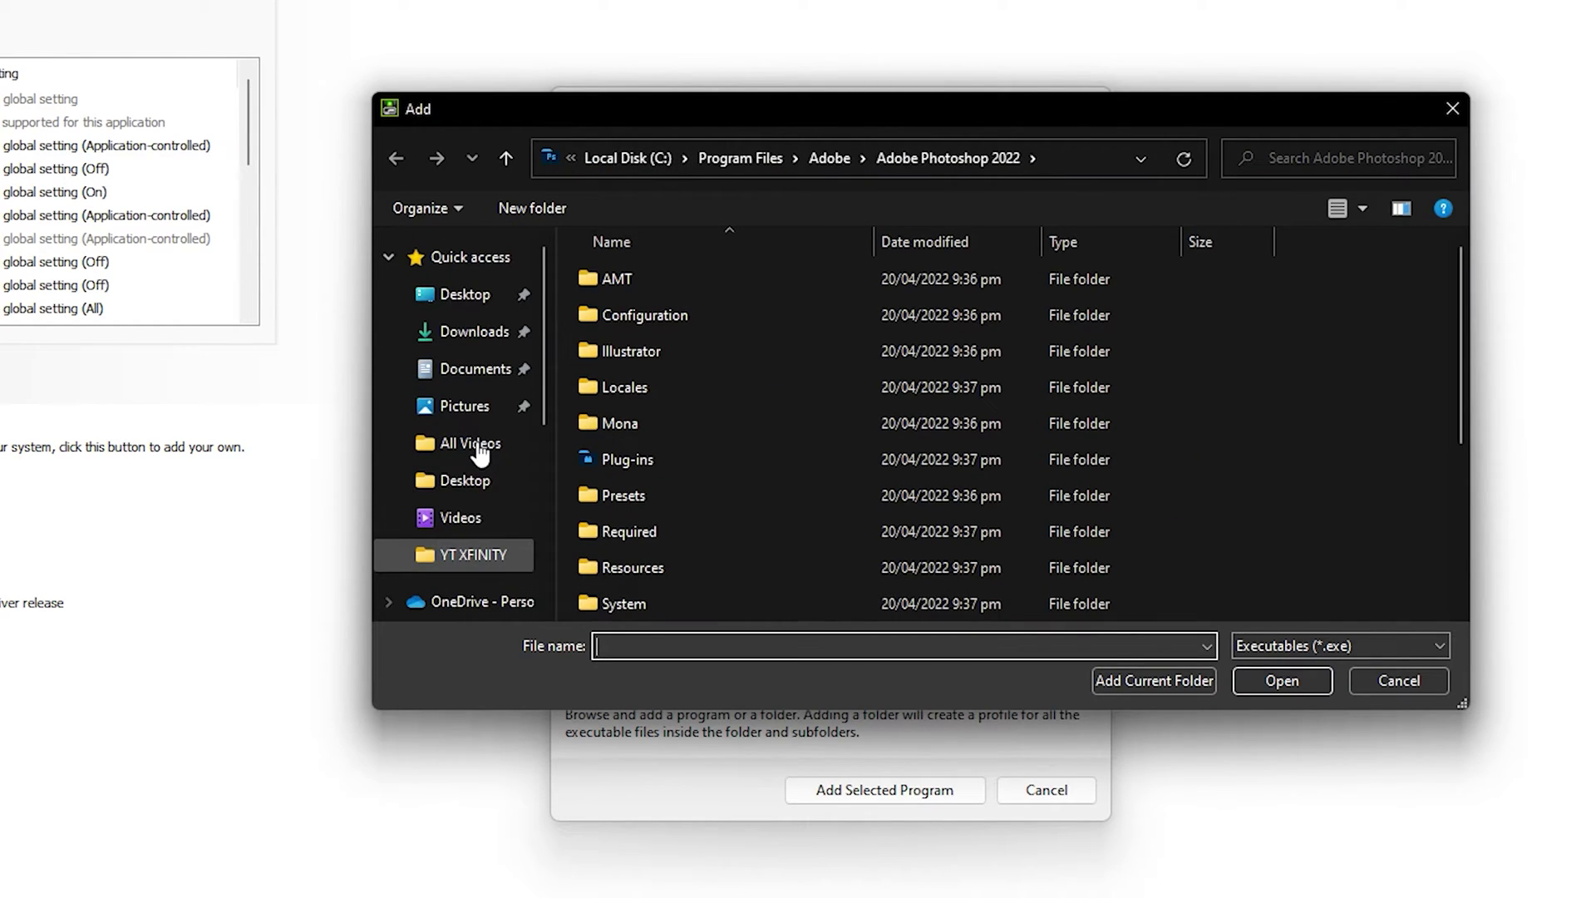
{"action": "scroll", "coordinate": [479, 453], "scroll_direction": "down", "scroll_amount": 3}
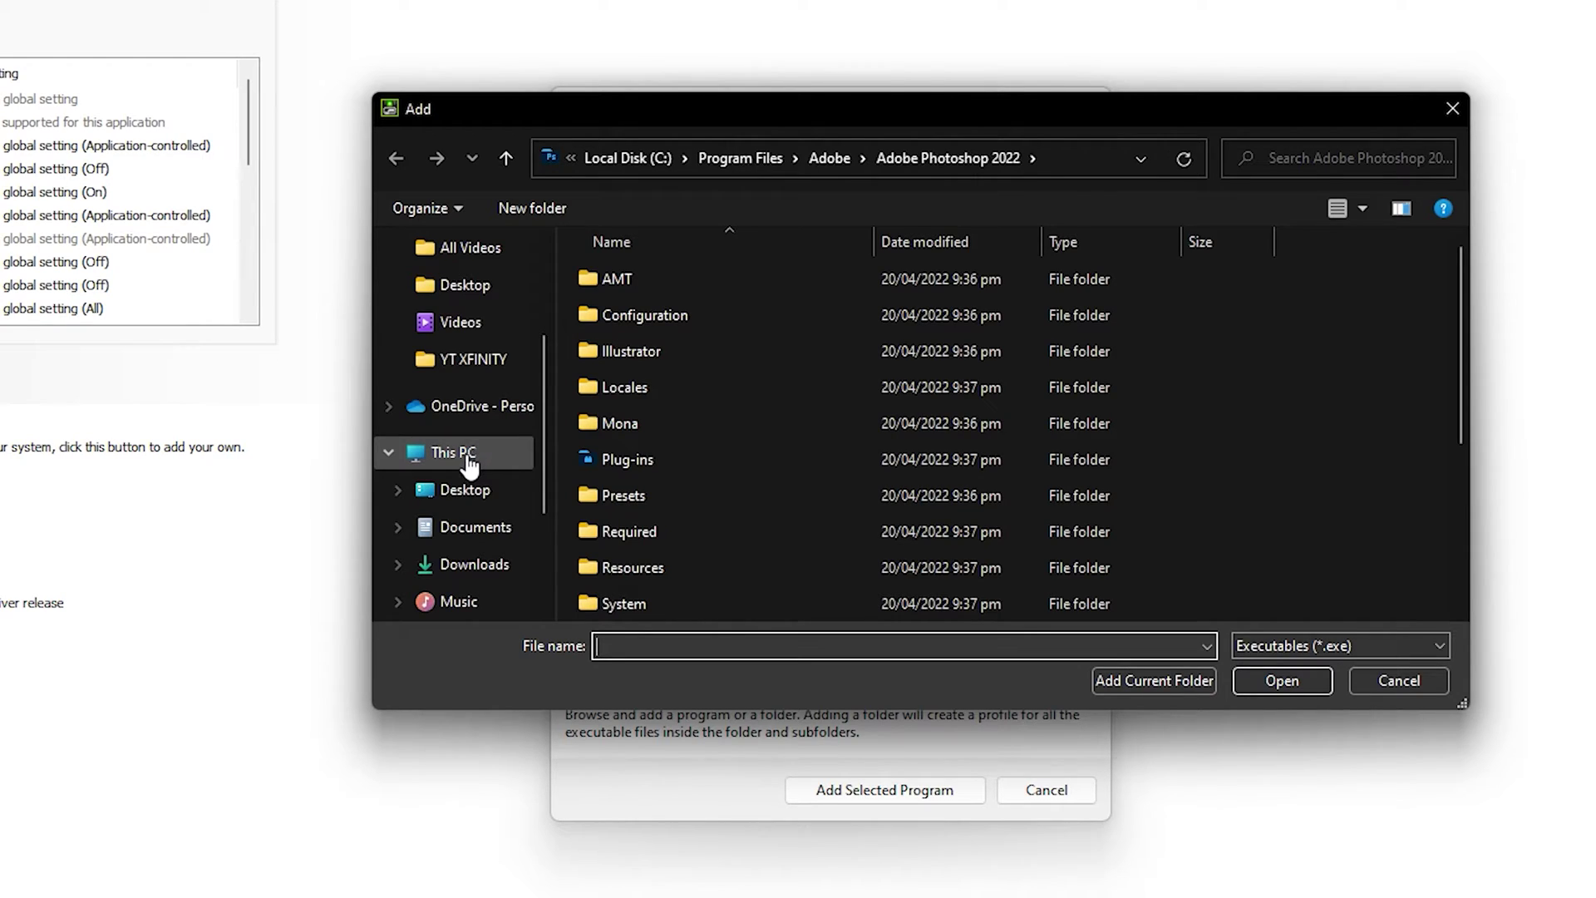
{"action": "left_click", "coordinate": [480, 453]}
{"action": "double_click", "coordinate": [691, 475]}
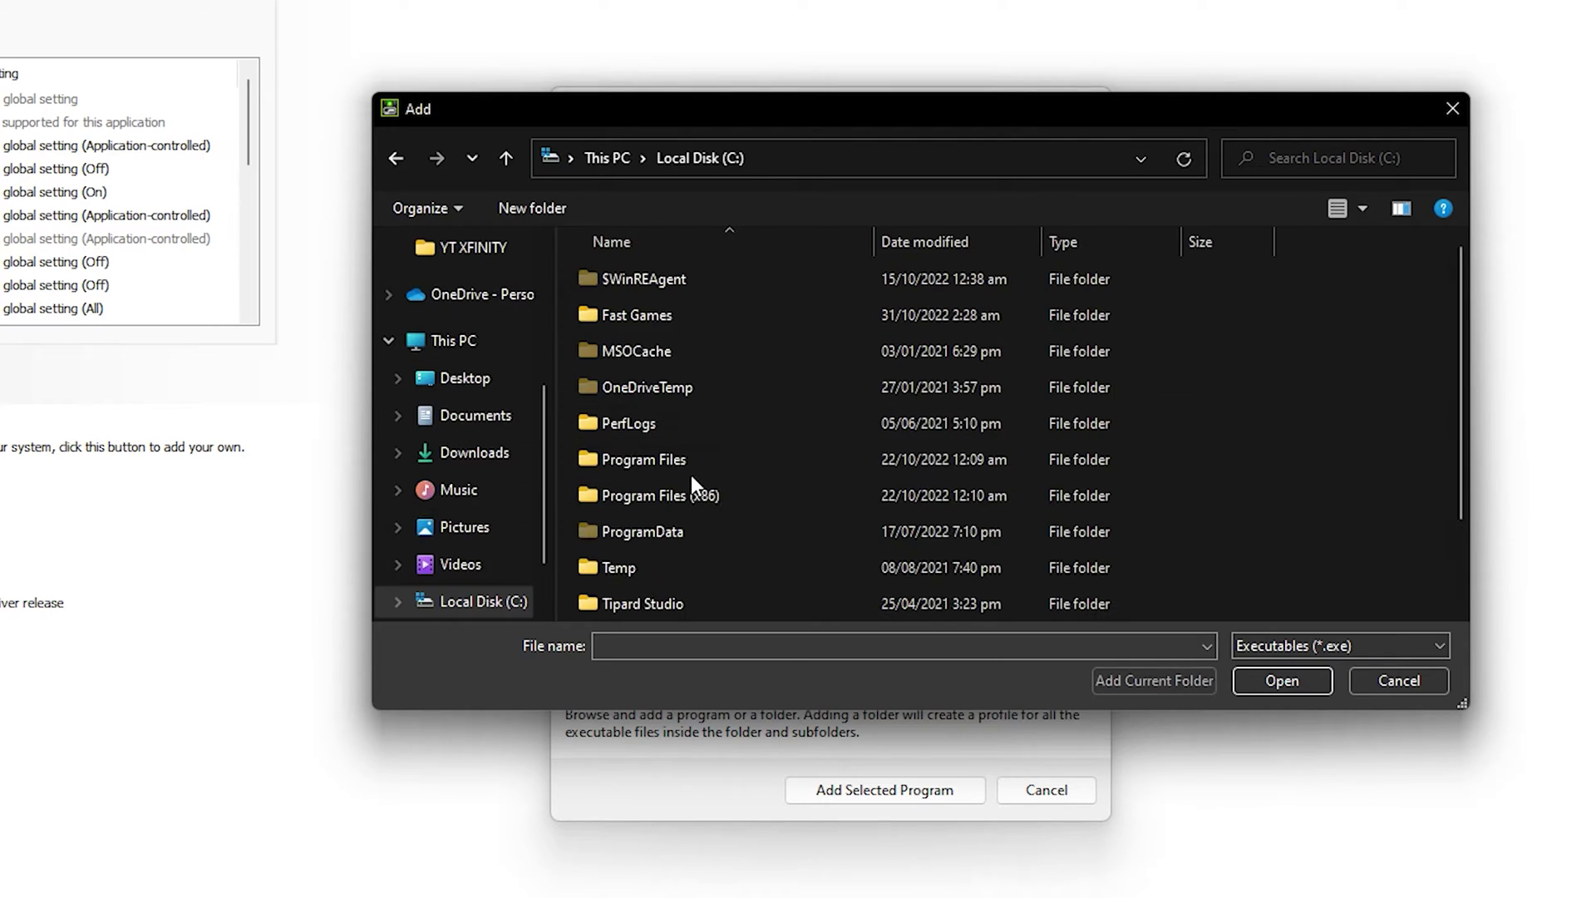
{"action": "scroll", "coordinate": [681, 294], "scroll_direction": "down", "scroll_amount": 1}
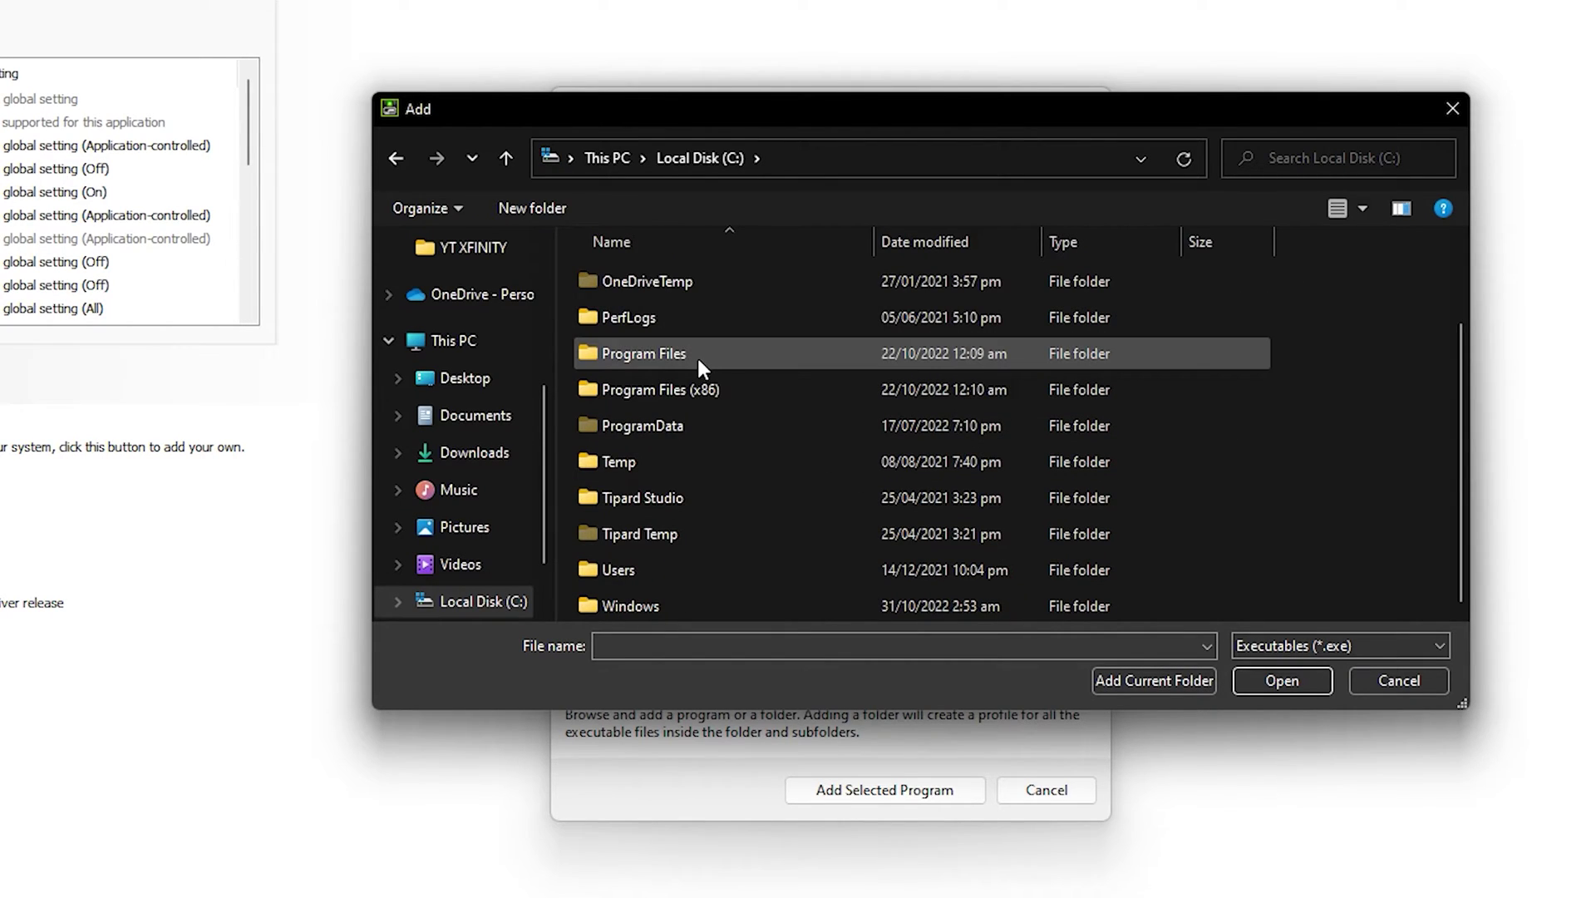
{"action": "double_click", "coordinate": [698, 356]}
{"action": "double_click", "coordinate": [665, 283]}
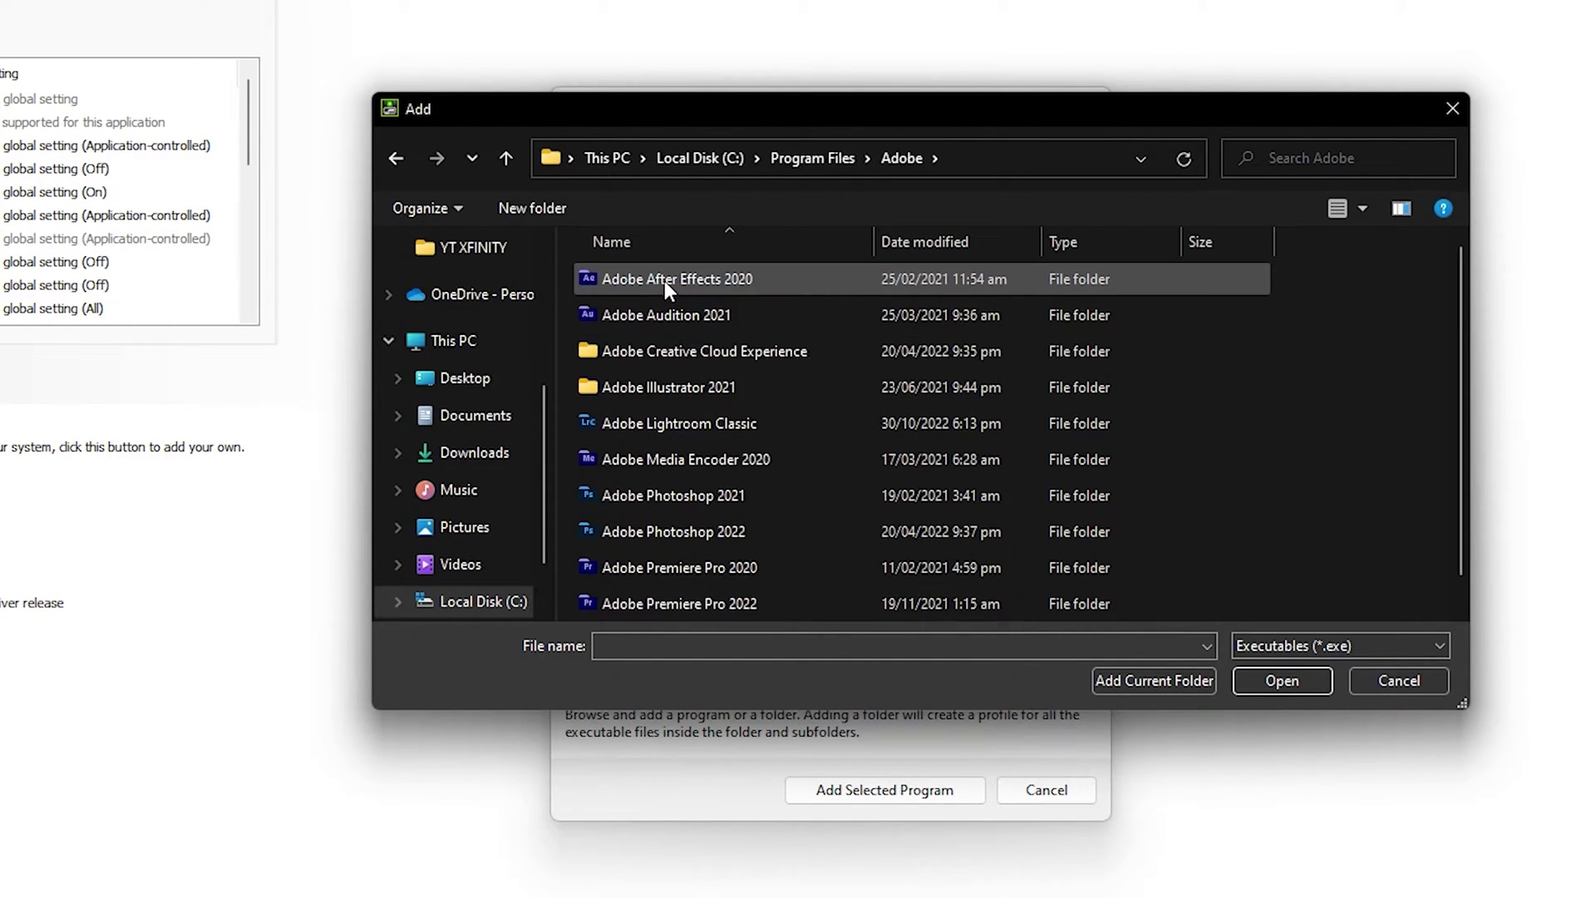
Select the Lightroom application in the Adobe Lightroom Classic folder and open it as the program to add
{"action": "scroll", "coordinate": [828, 353], "scroll_direction": "down", "scroll_amount": 1}
{"action": "scroll", "coordinate": [809, 500], "scroll_direction": "up", "scroll_amount": 1}
{"action": "scroll", "coordinate": [773, 415], "scroll_direction": "down", "scroll_amount": 1}
{"action": "scroll", "coordinate": [773, 462], "scroll_direction": "up", "scroll_amount": 1}
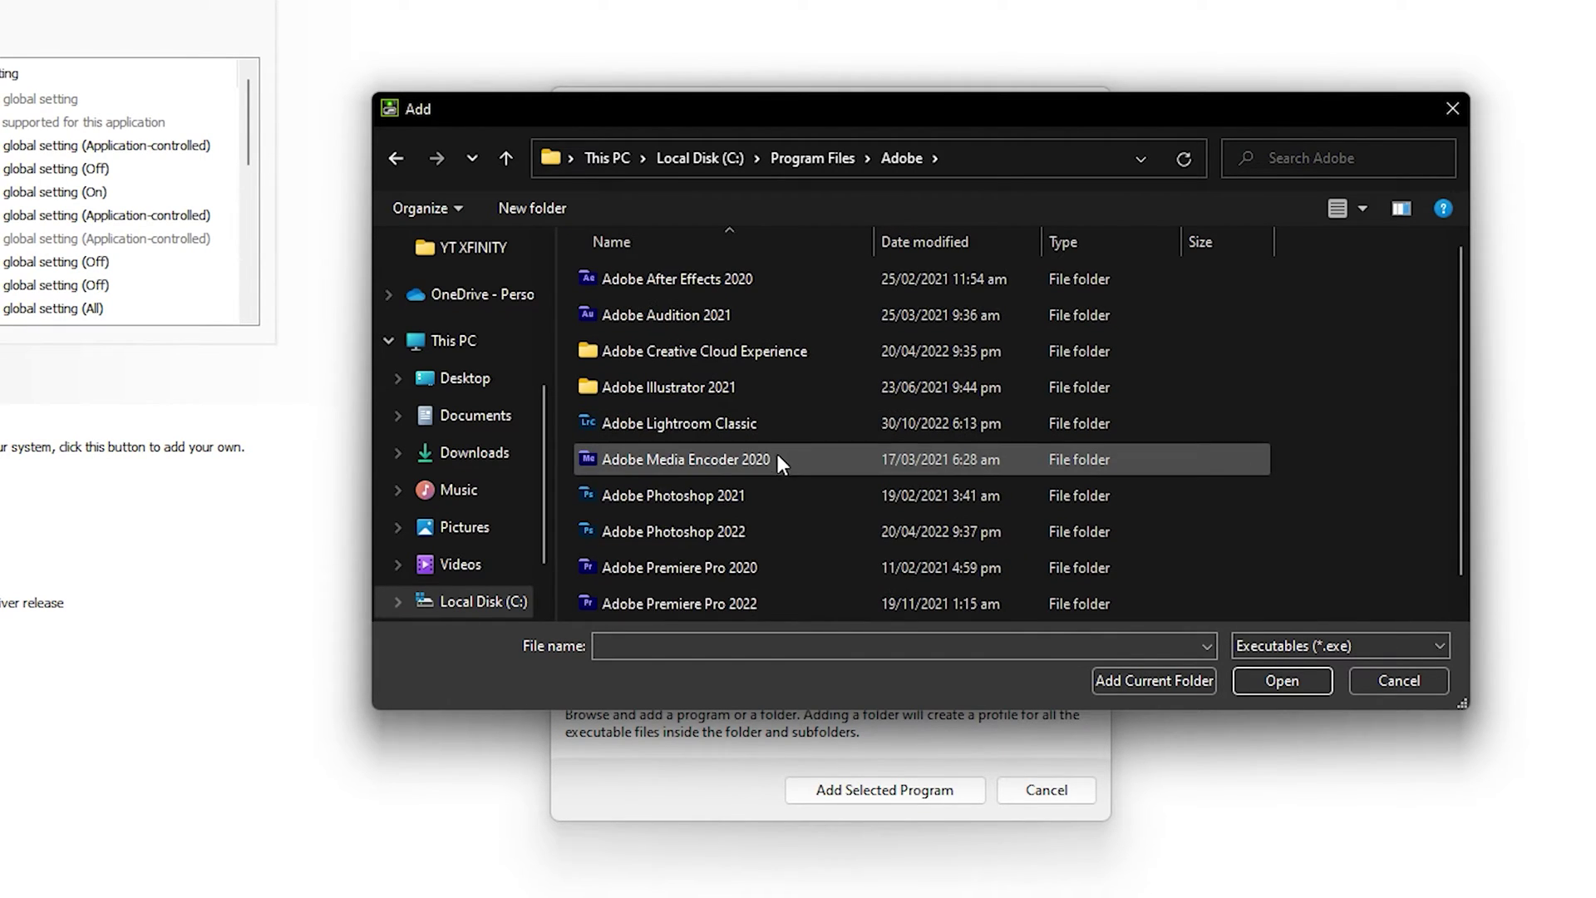
{"action": "left_click", "coordinate": [696, 421]}
{"action": "double_click", "coordinate": [665, 417]}
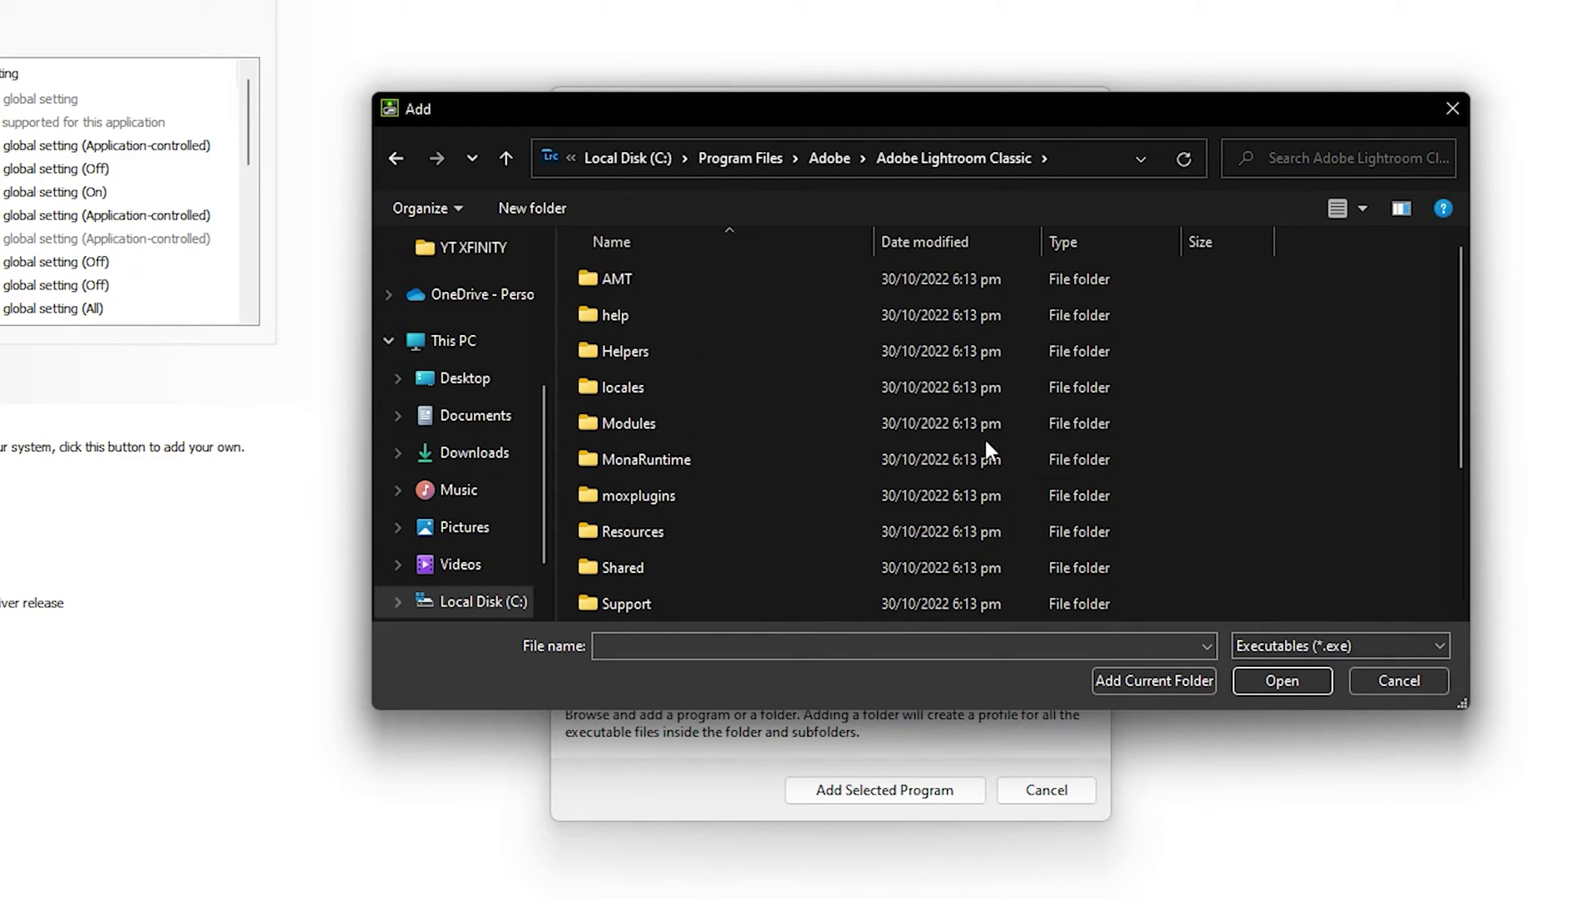
{"action": "scroll", "coordinate": [756, 438], "scroll_direction": "down", "scroll_amount": 2}
{"action": "left_click", "coordinate": [705, 600]}
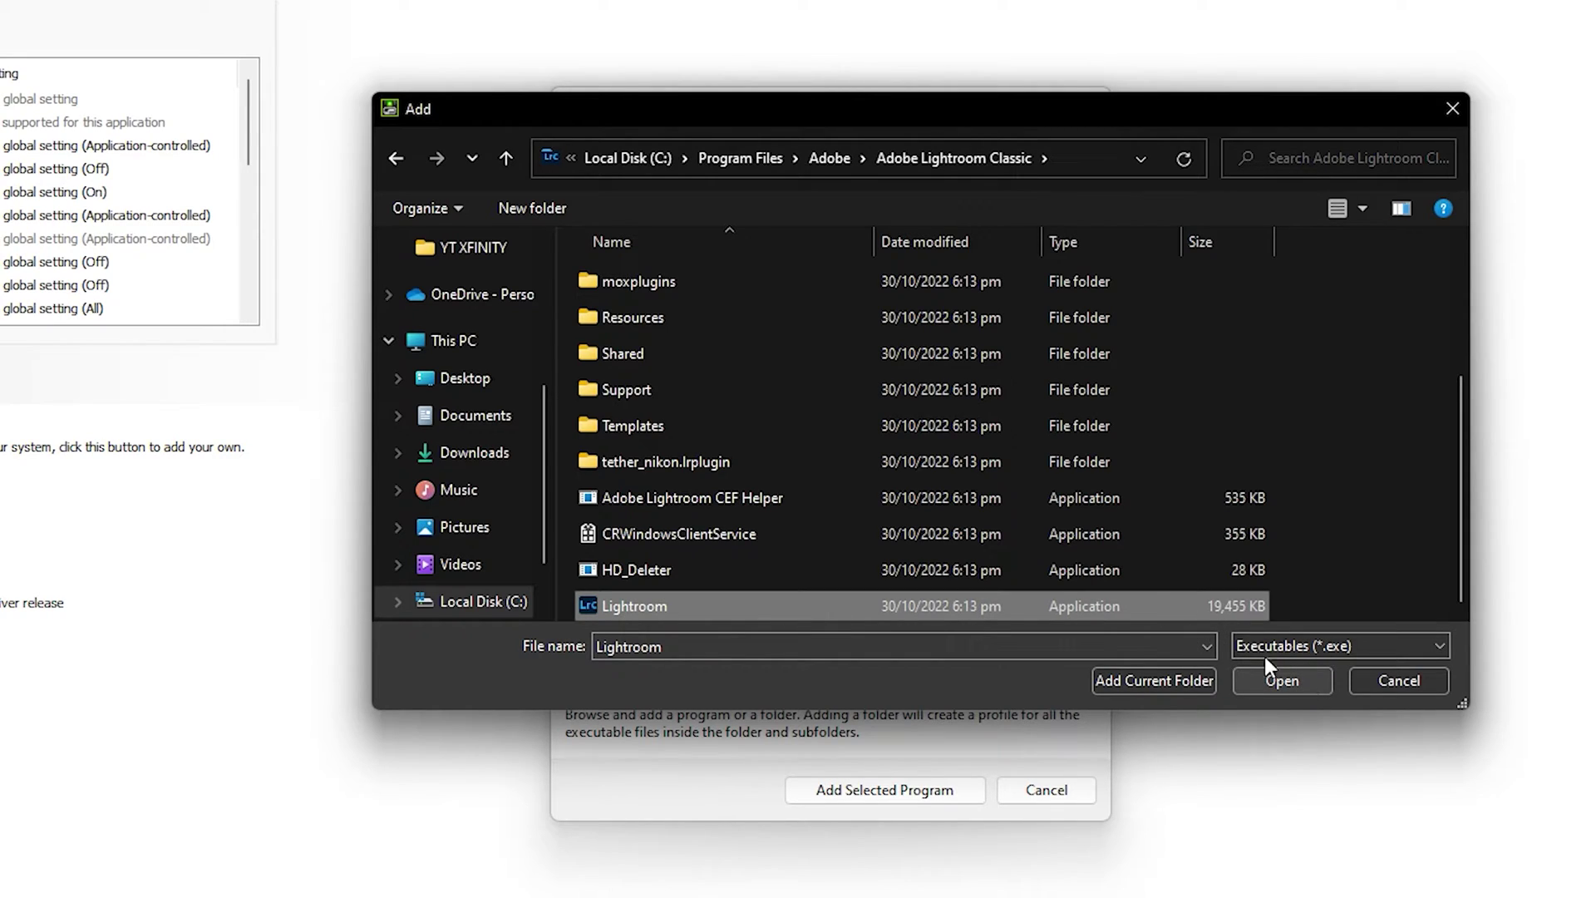
{"action": "left_click", "coordinate": [1284, 681]}
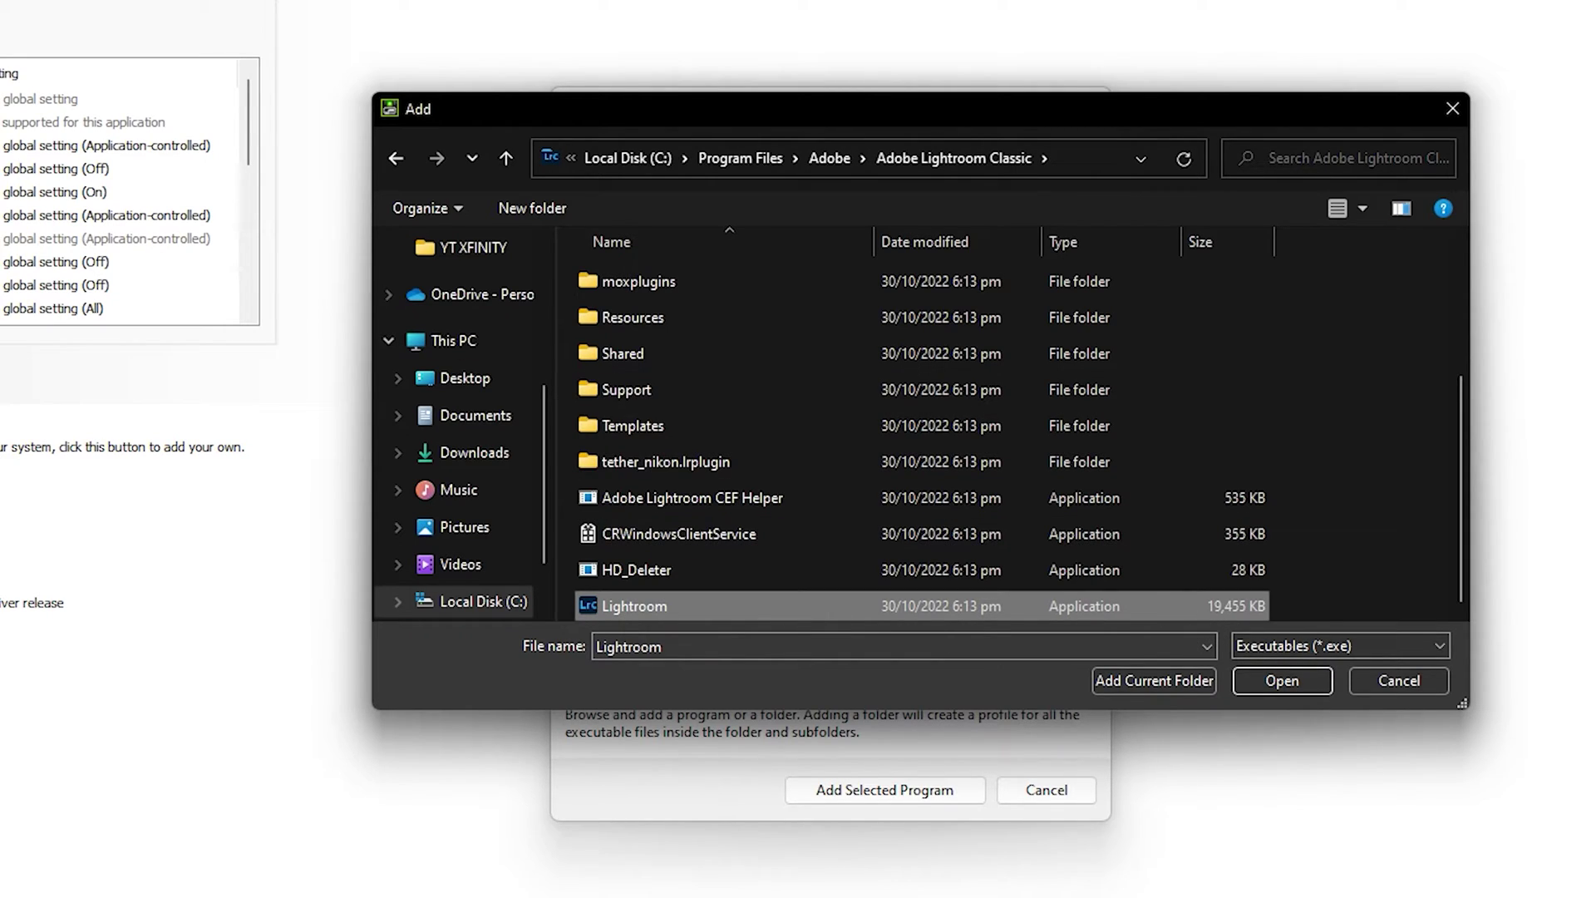
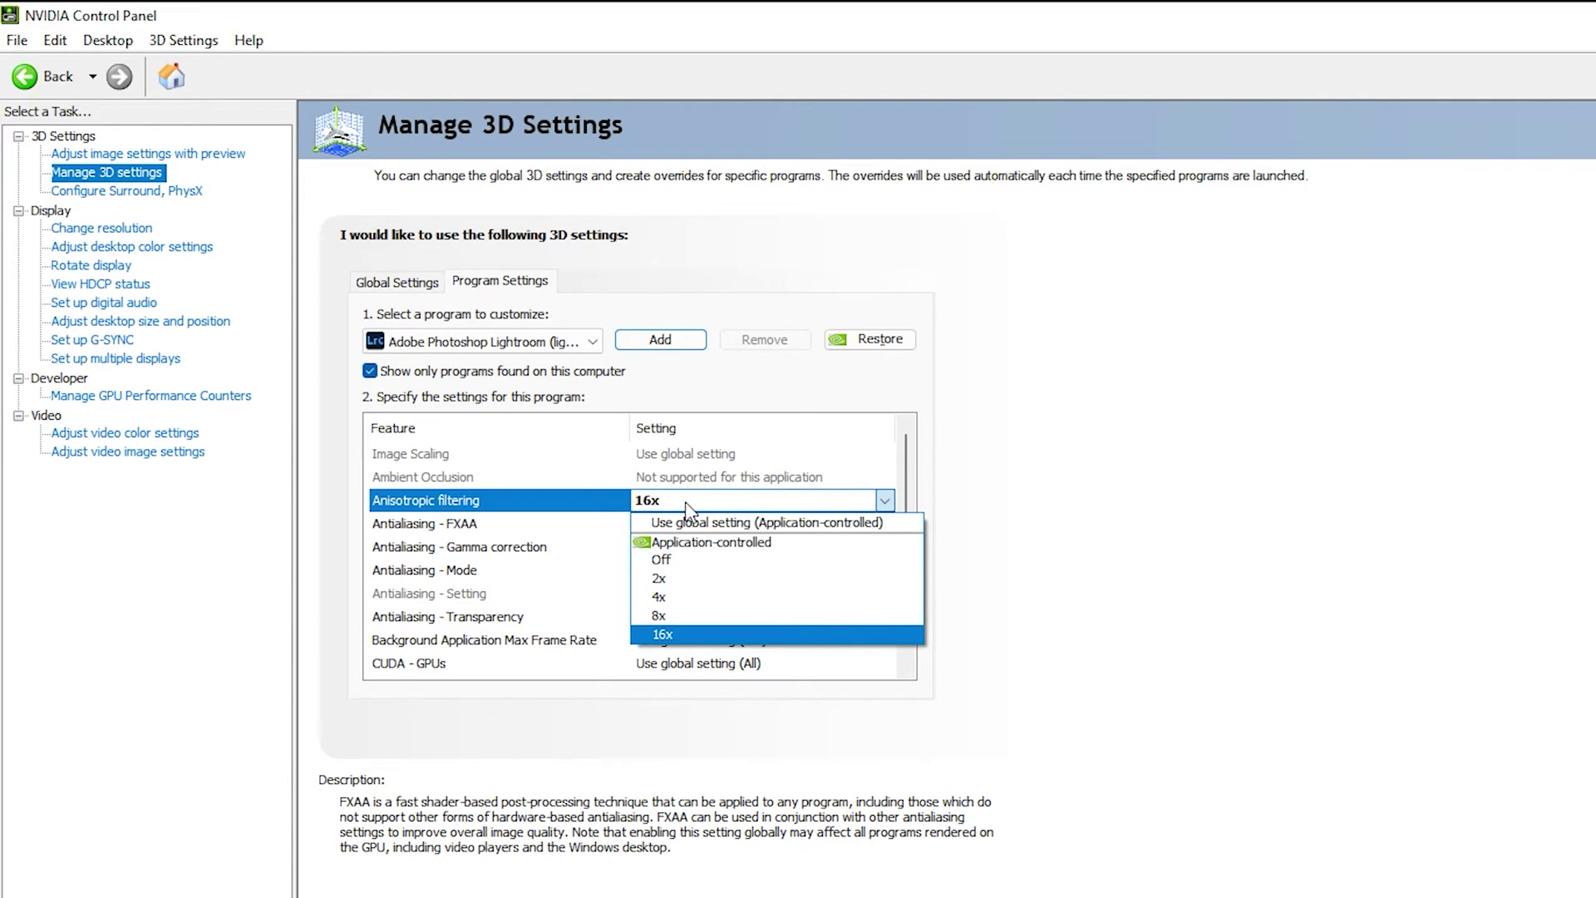
Set Anisotropic filtering to 16x for the Adobe Photoshop Lightroom profile
{"action": "left_click", "coordinate": [669, 596]}
{"action": "left_click", "coordinate": [636, 501]}
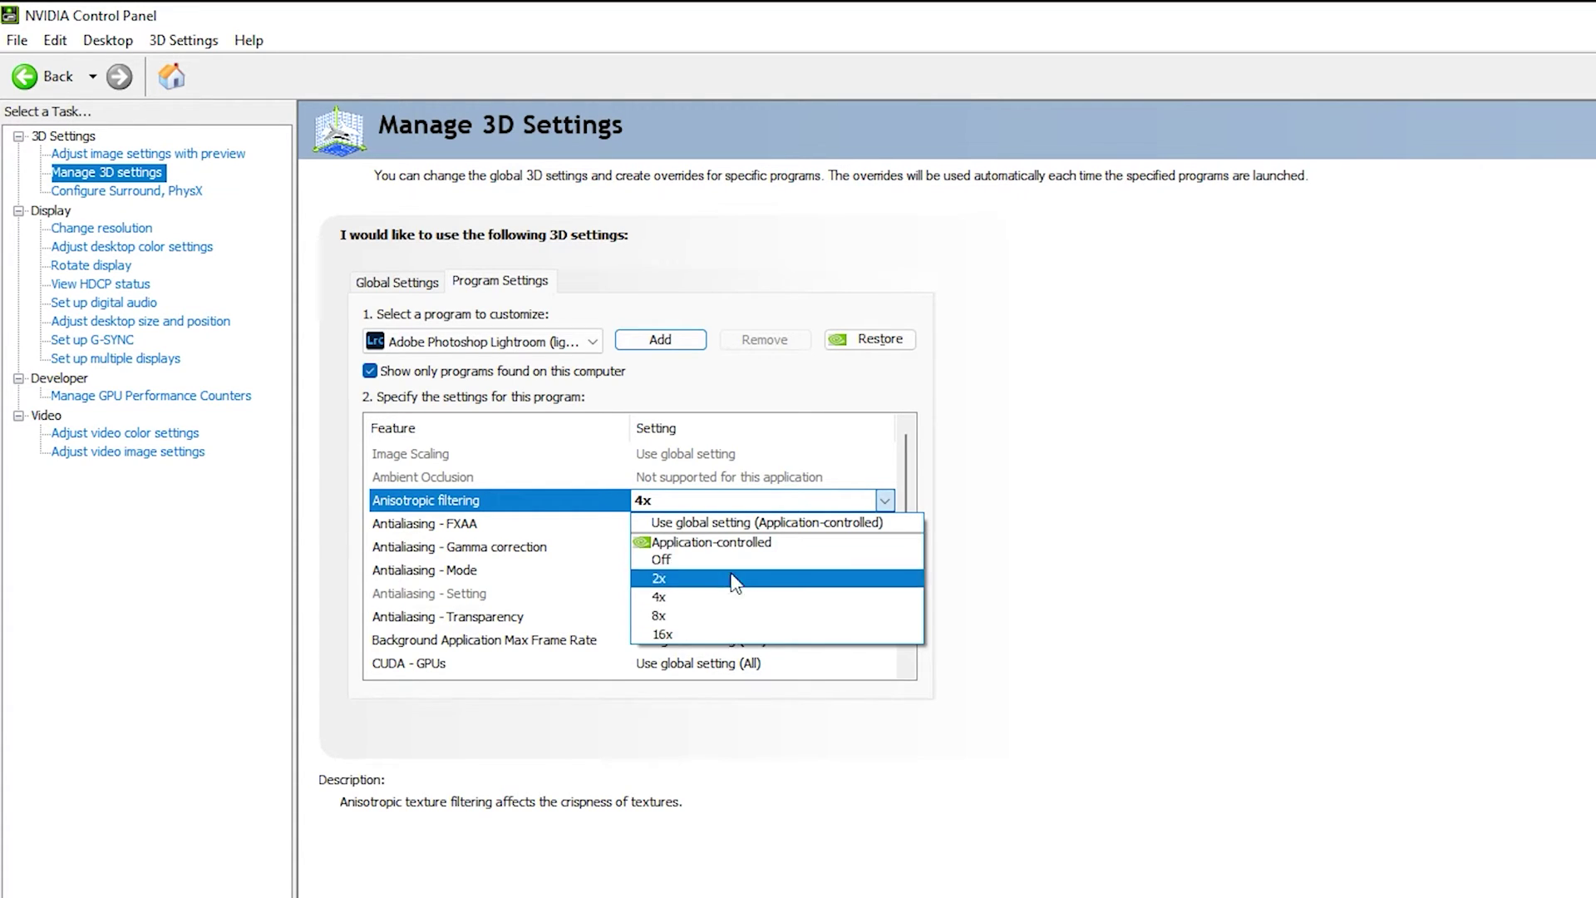
{"action": "left_click", "coordinate": [713, 634]}
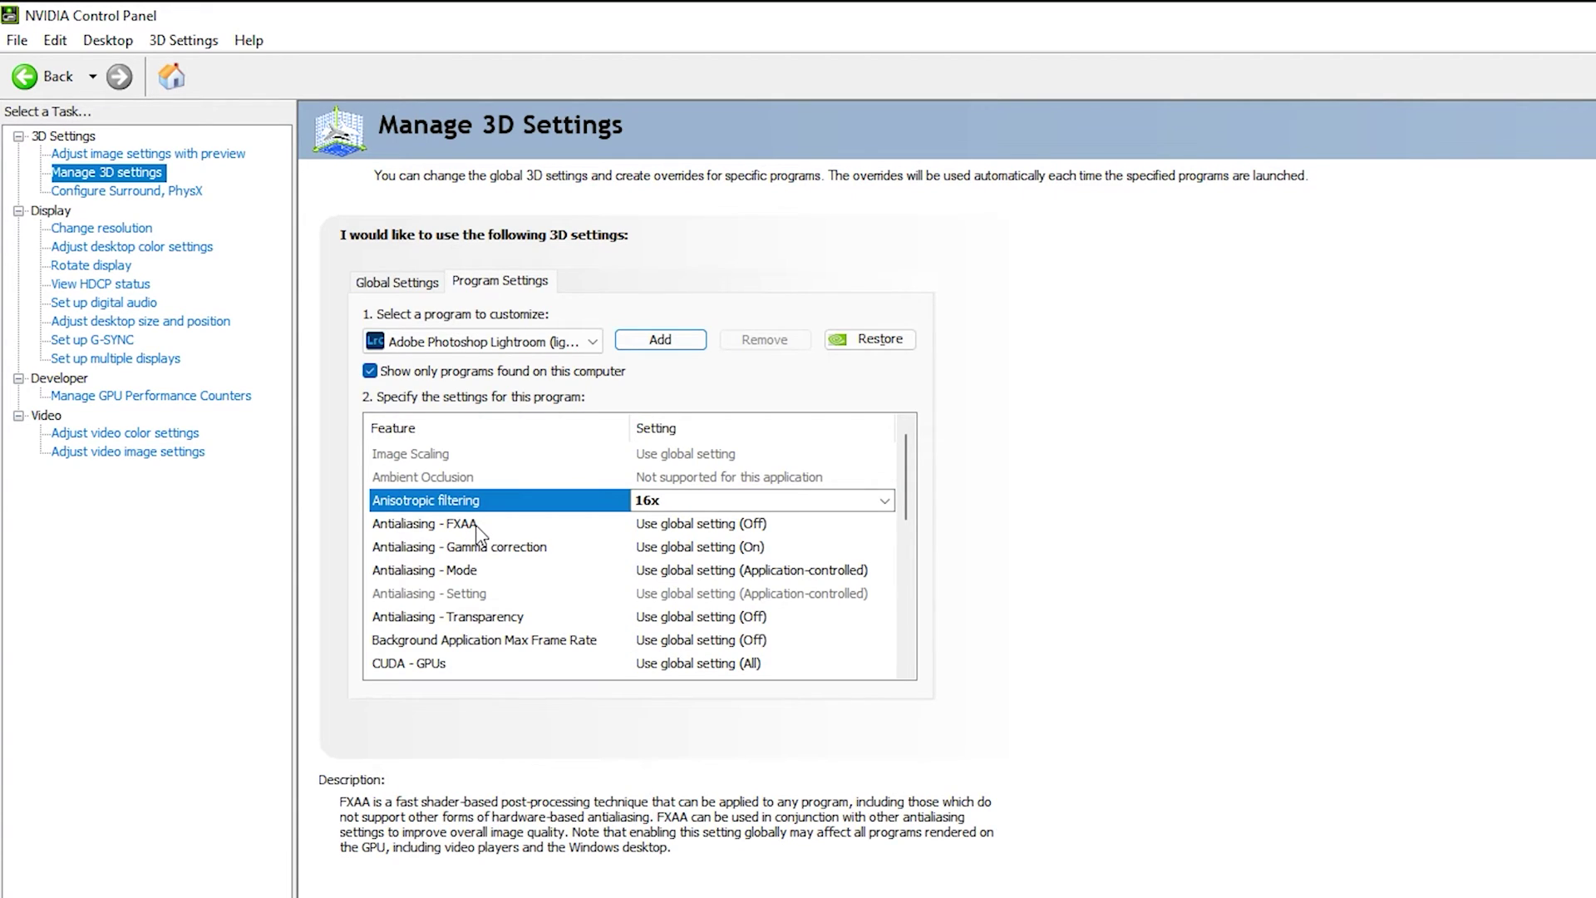
Set both Antialiasing - FXAA and Antialiasing - Gamma correction to On for the Lightroom profile
{"action": "left_click", "coordinate": [674, 525]}
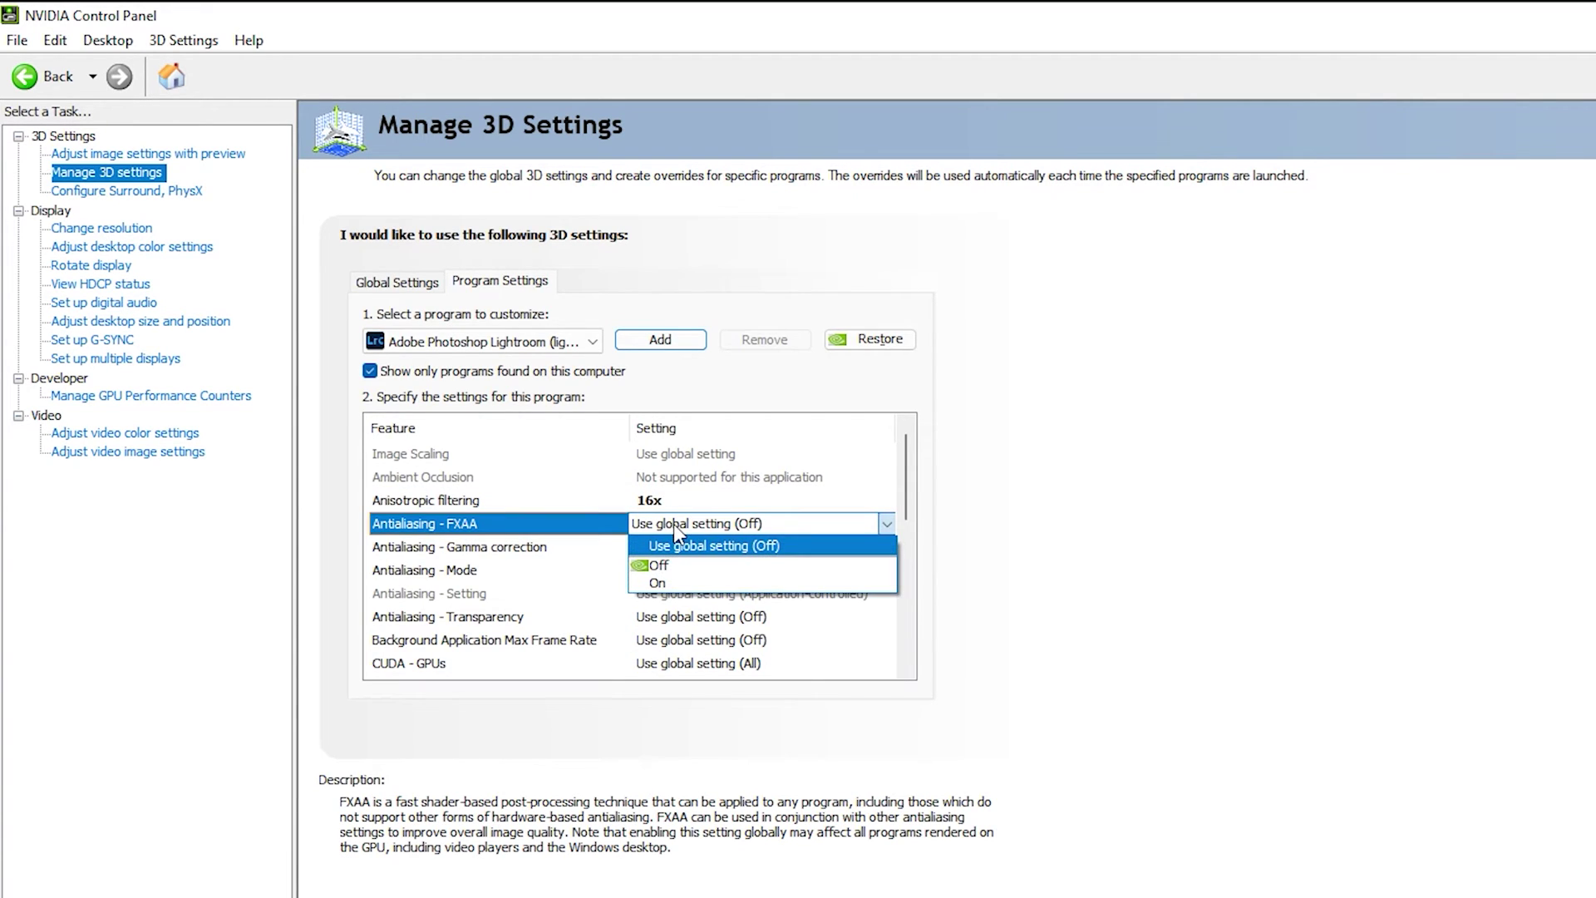
{"action": "left_click", "coordinate": [681, 586]}
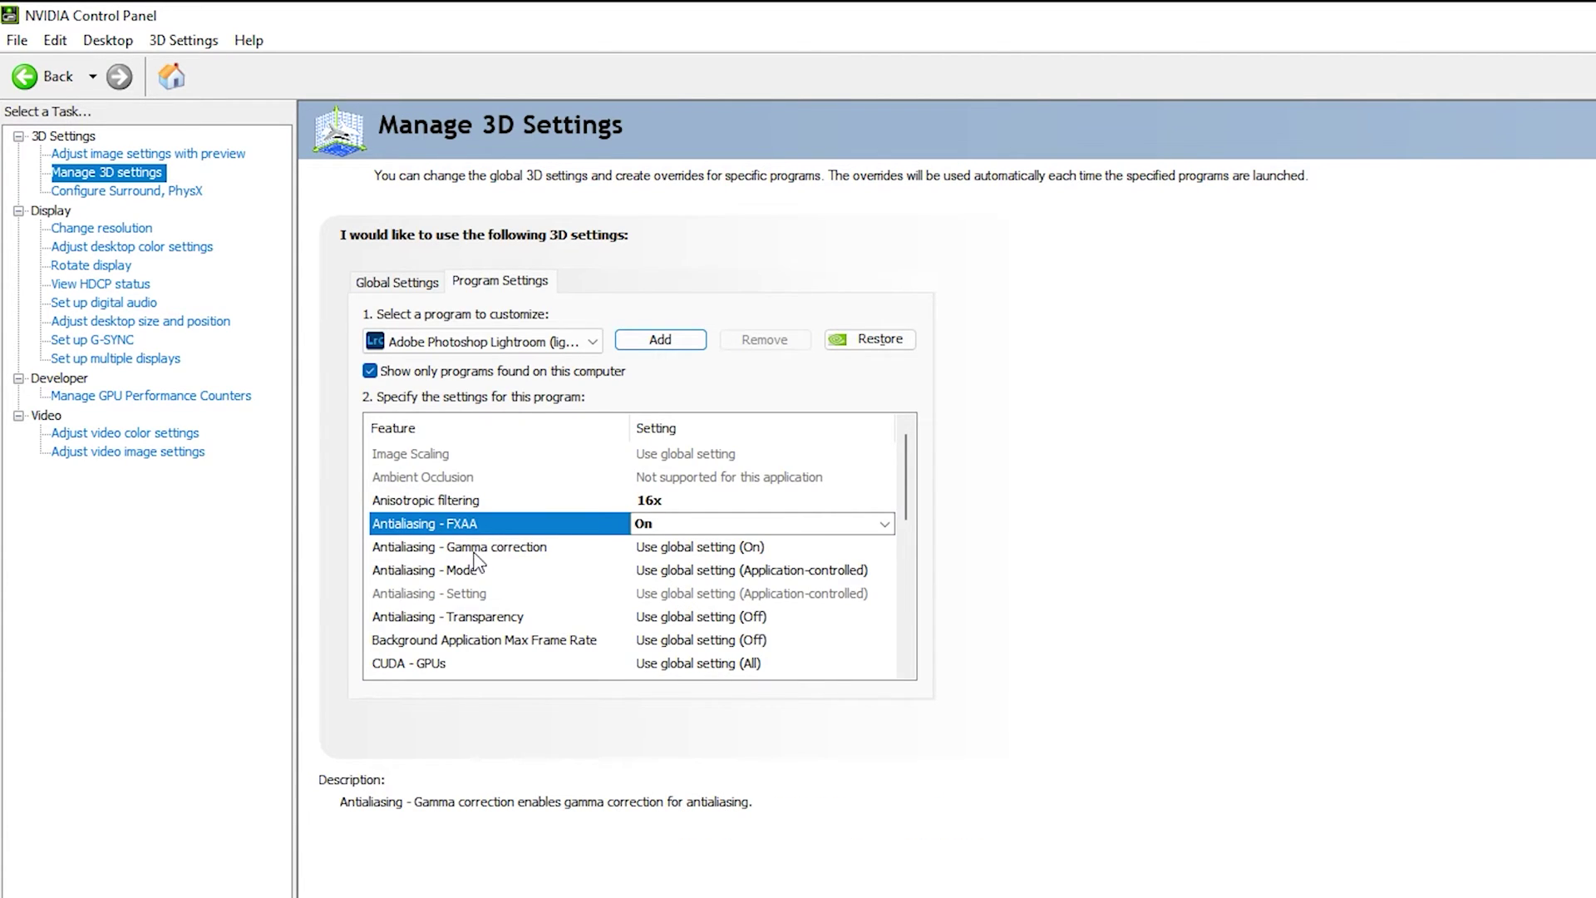
{"action": "left_click", "coordinate": [697, 552]}
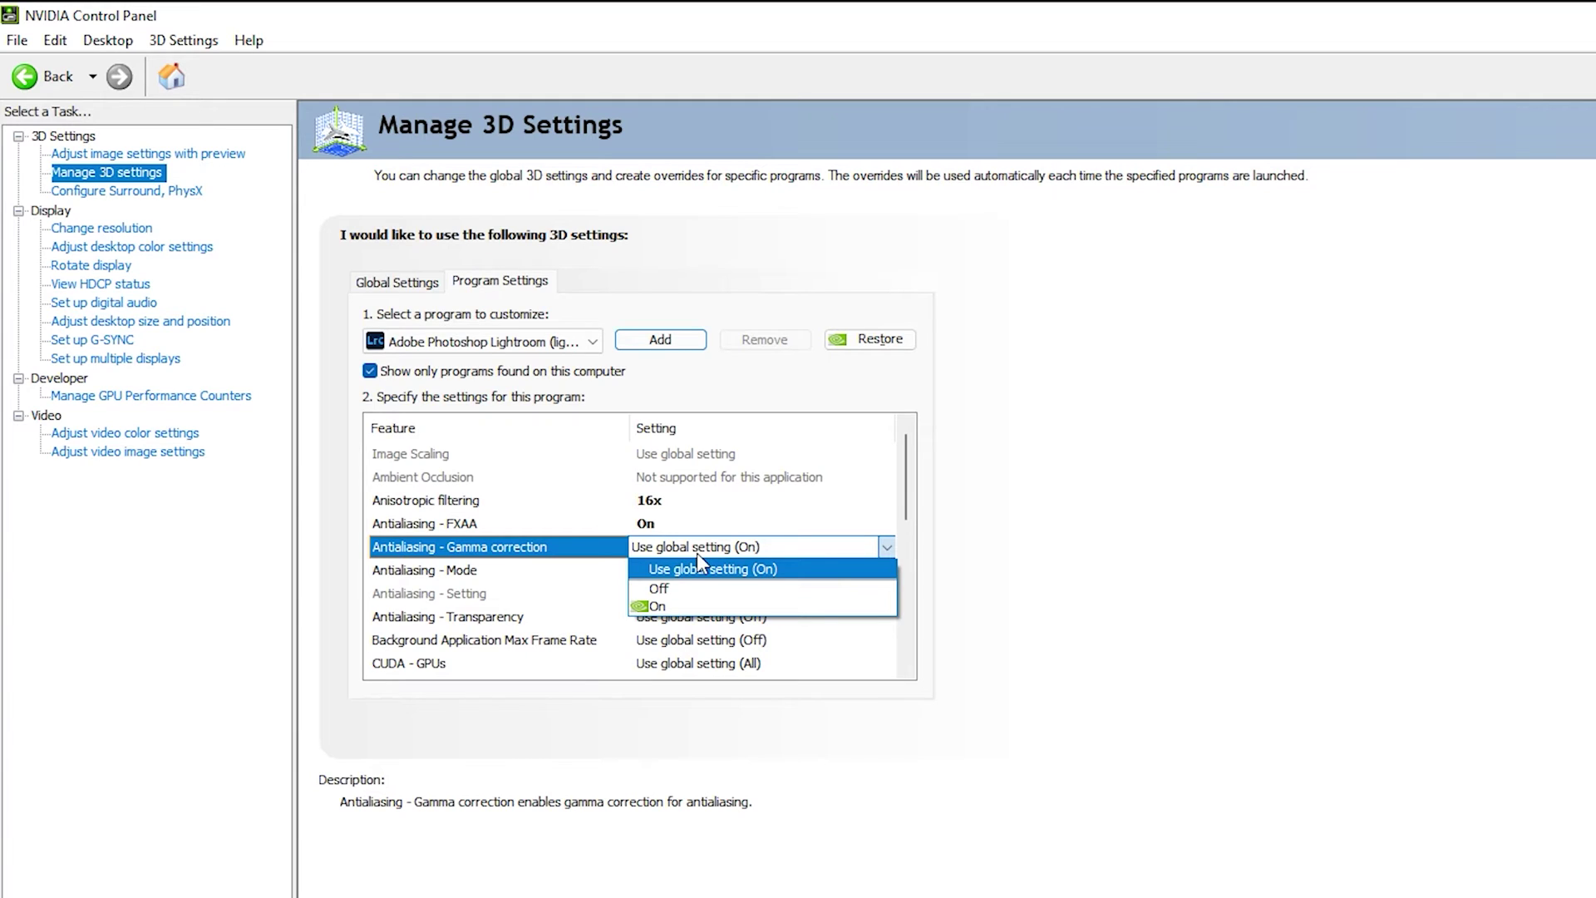
{"action": "left_click", "coordinate": [693, 610]}
Set Antialiasing - Mode to Enhance the application setting and Antialiasing - Setting to 8x
{"action": "left_click", "coordinate": [428, 571]}
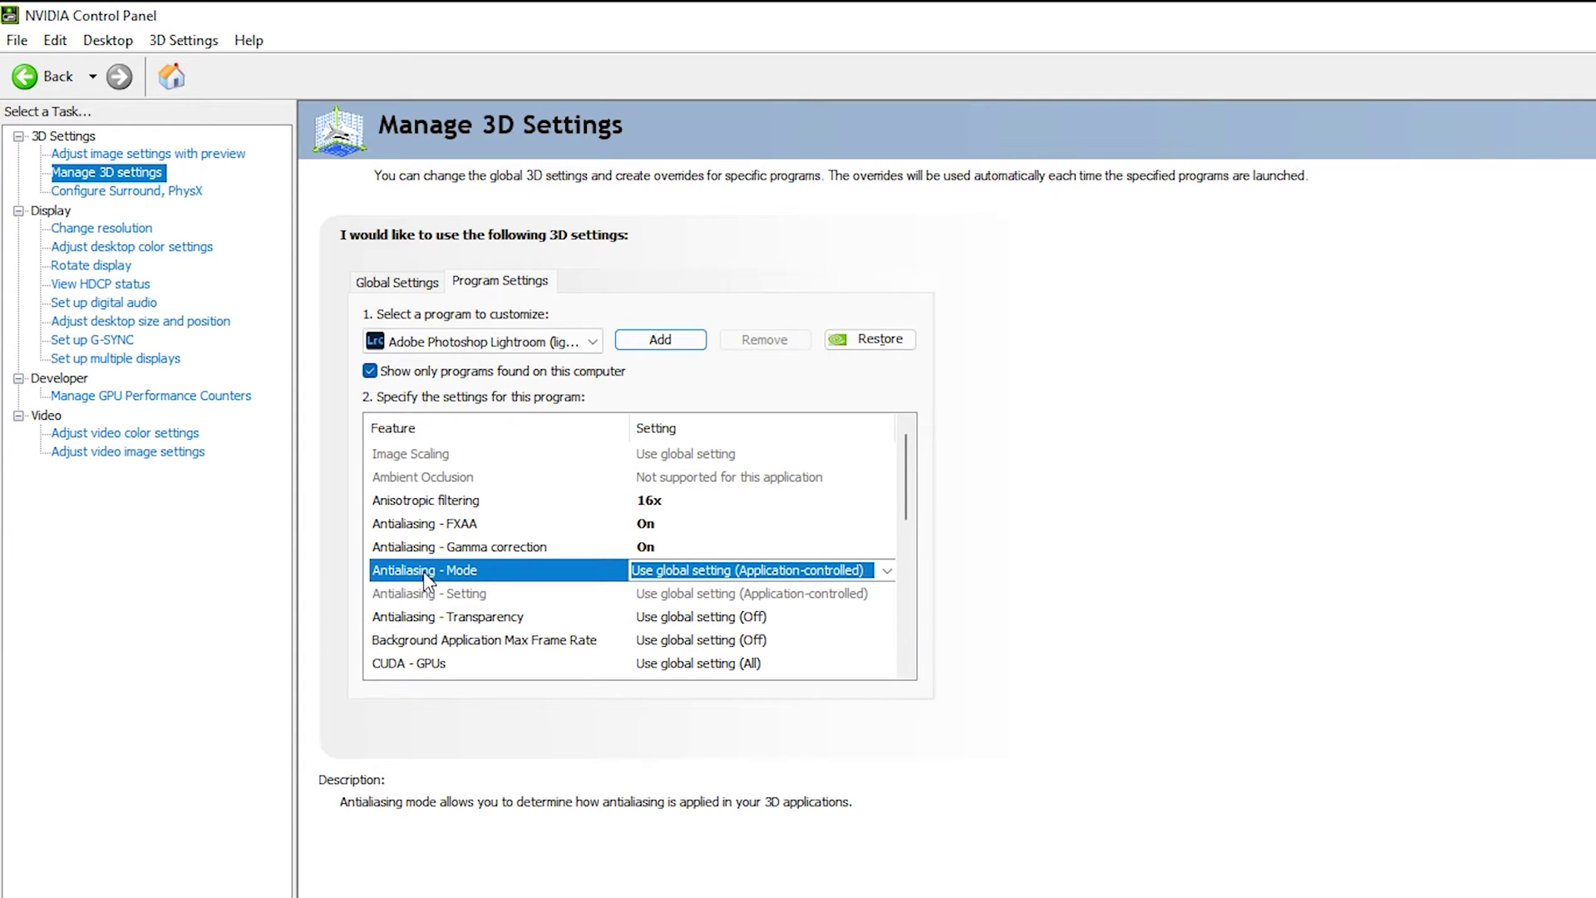
{"action": "left_click", "coordinate": [666, 569]}
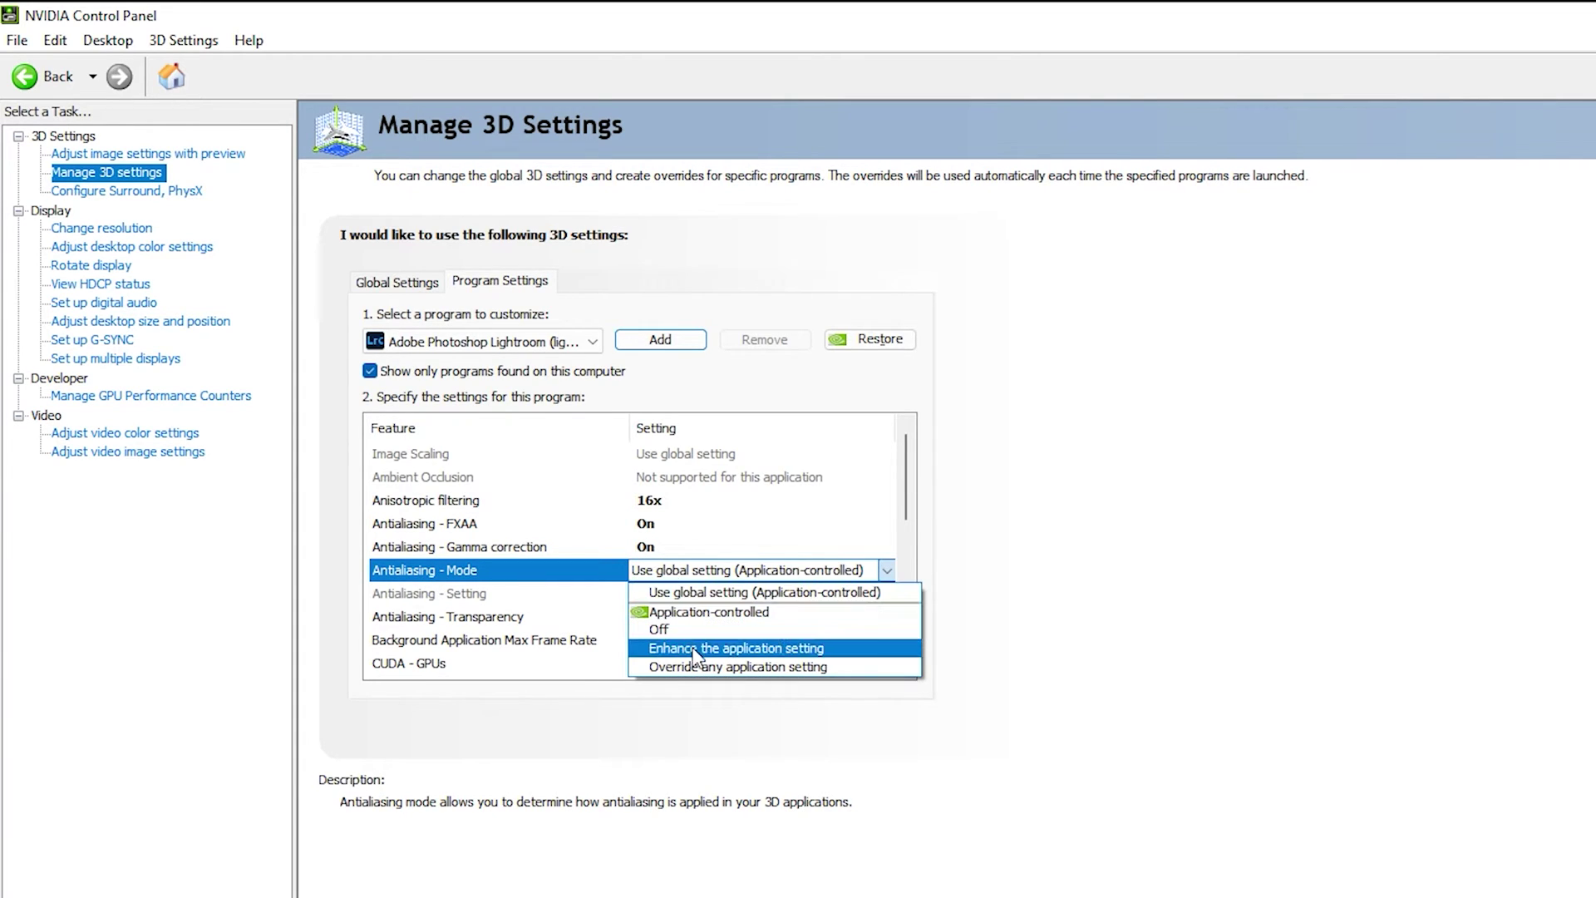
{"action": "left_click", "coordinate": [821, 650]}
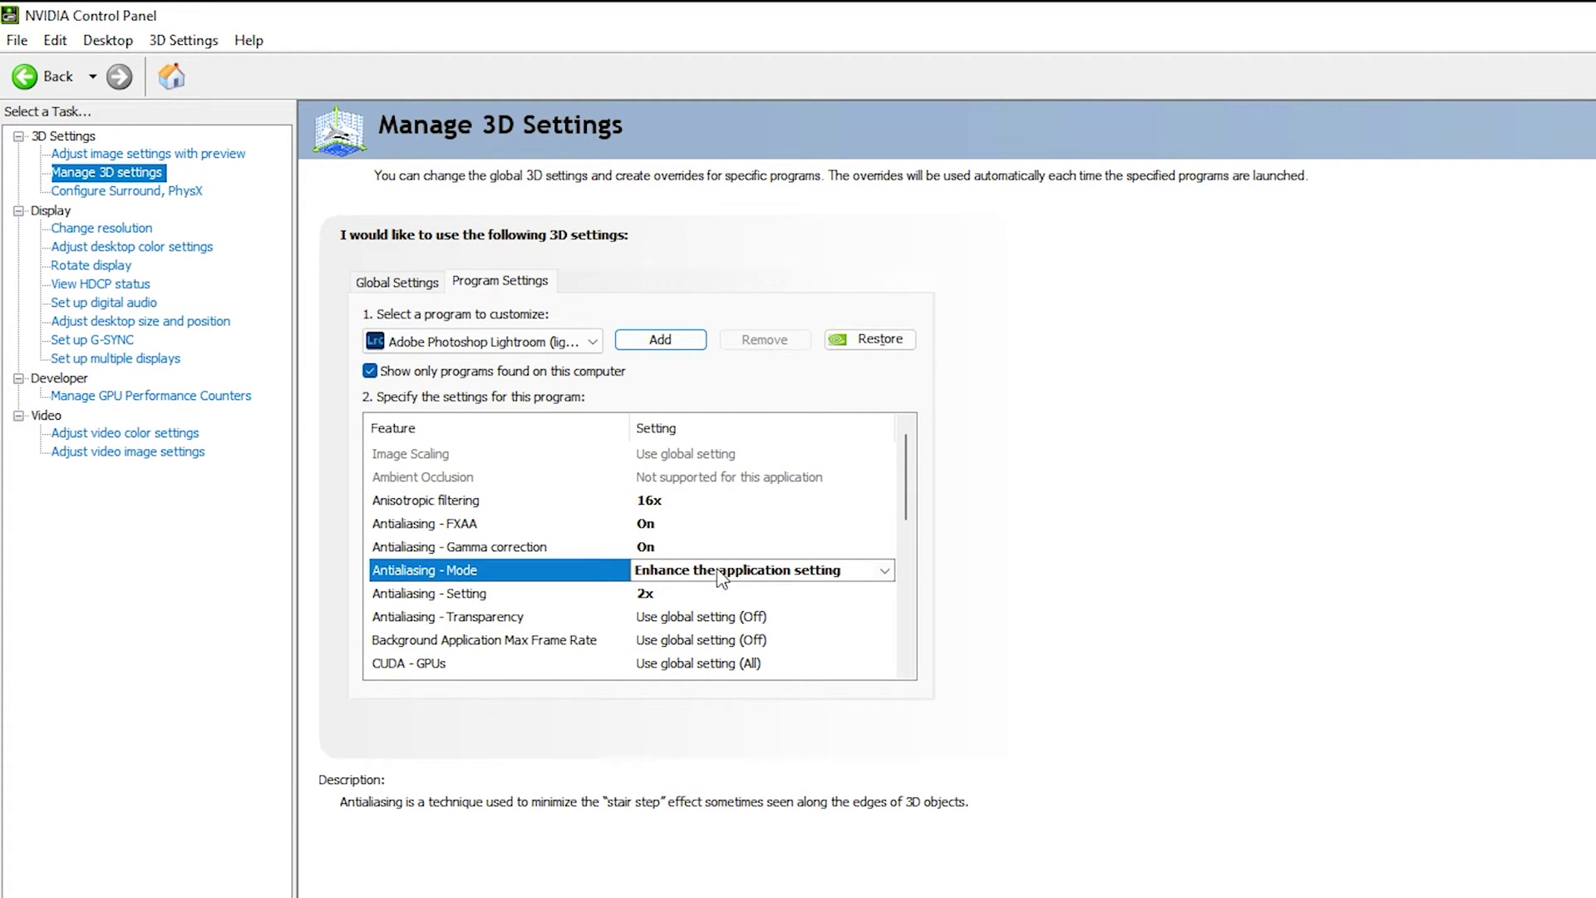
{"action": "left_click", "coordinate": [459, 595]}
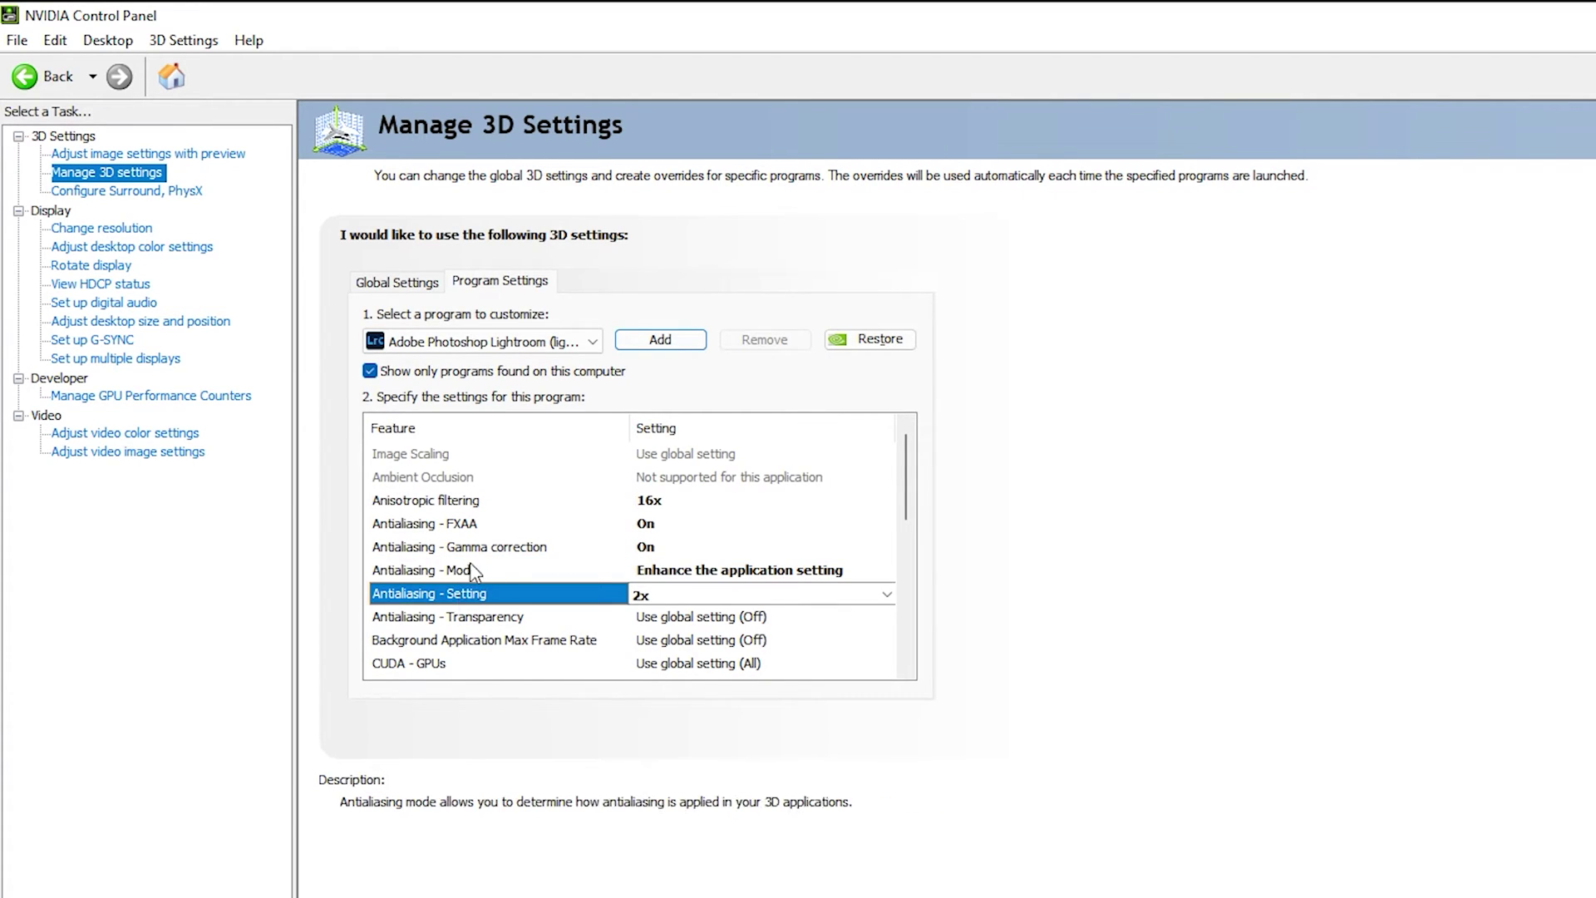
{"action": "left_click", "coordinate": [661, 596]}
{"action": "left_click", "coordinate": [670, 671]}
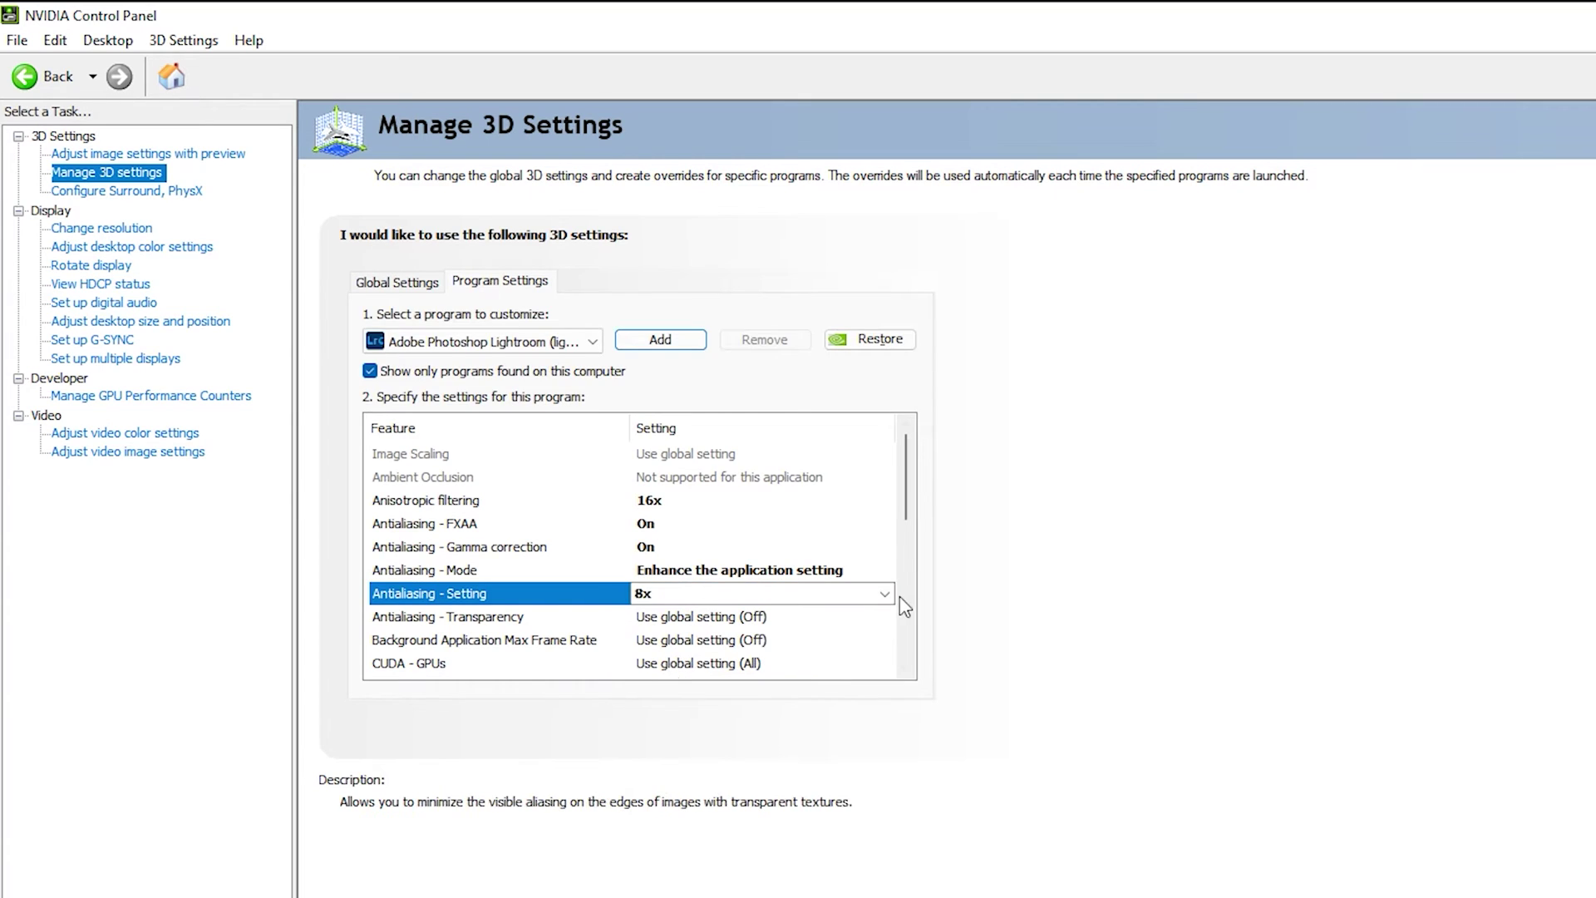
Set Antialiasing - Transparency to 8x (supersample) in the Lightroom program settings
{"action": "scroll", "coordinate": [773, 461], "scroll_direction": "down", "scroll_amount": 2}
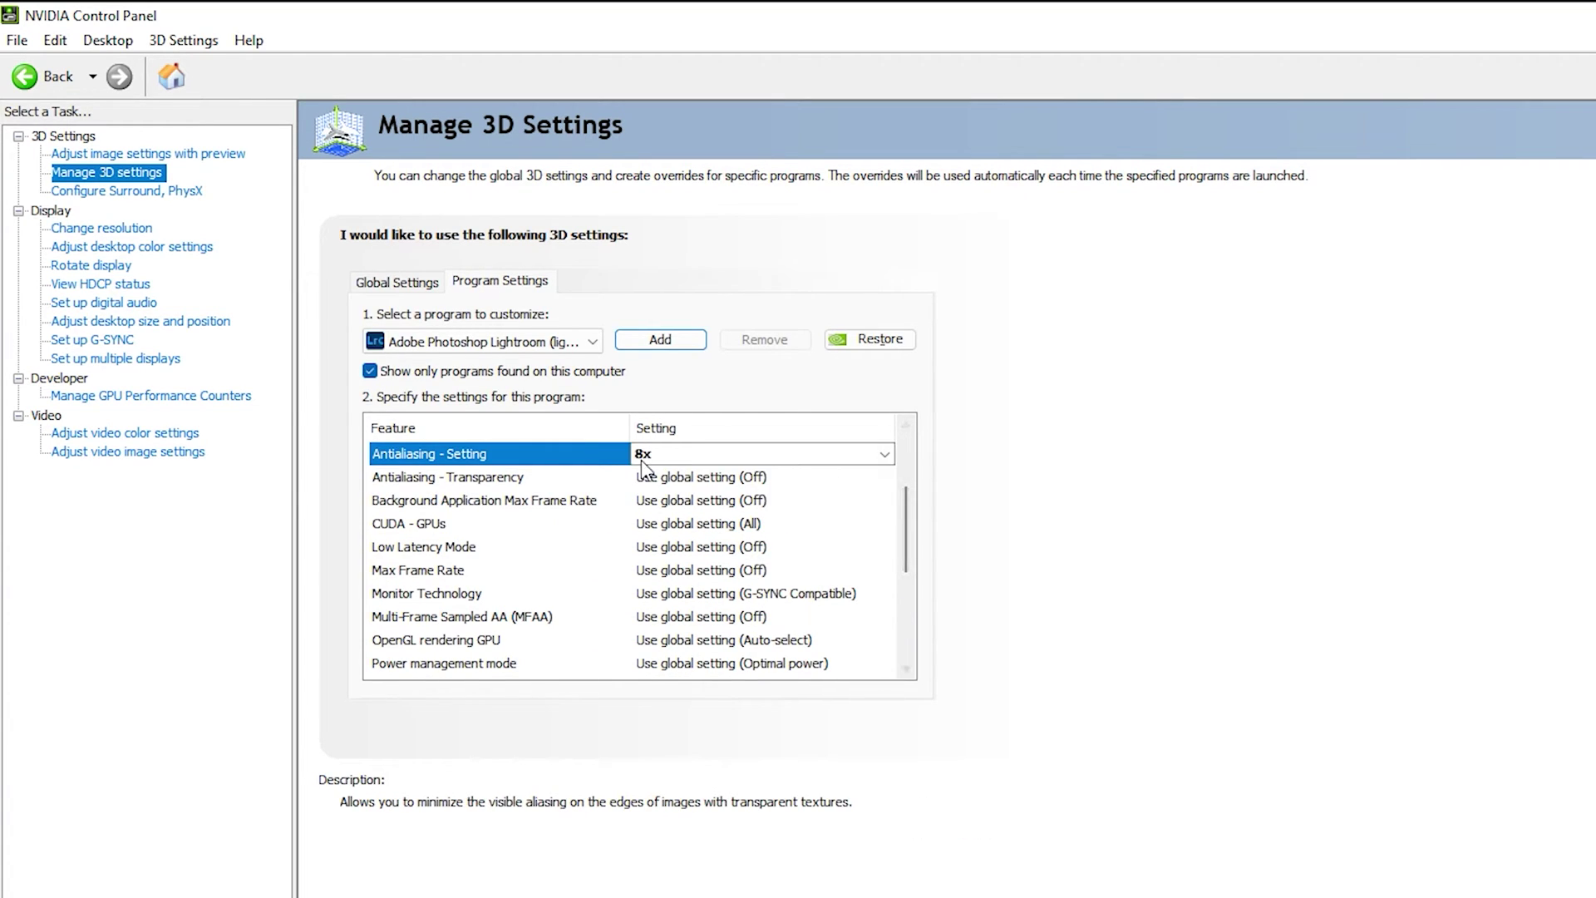
{"action": "left_click", "coordinate": [760, 476]}
{"action": "left_click", "coordinate": [748, 477]}
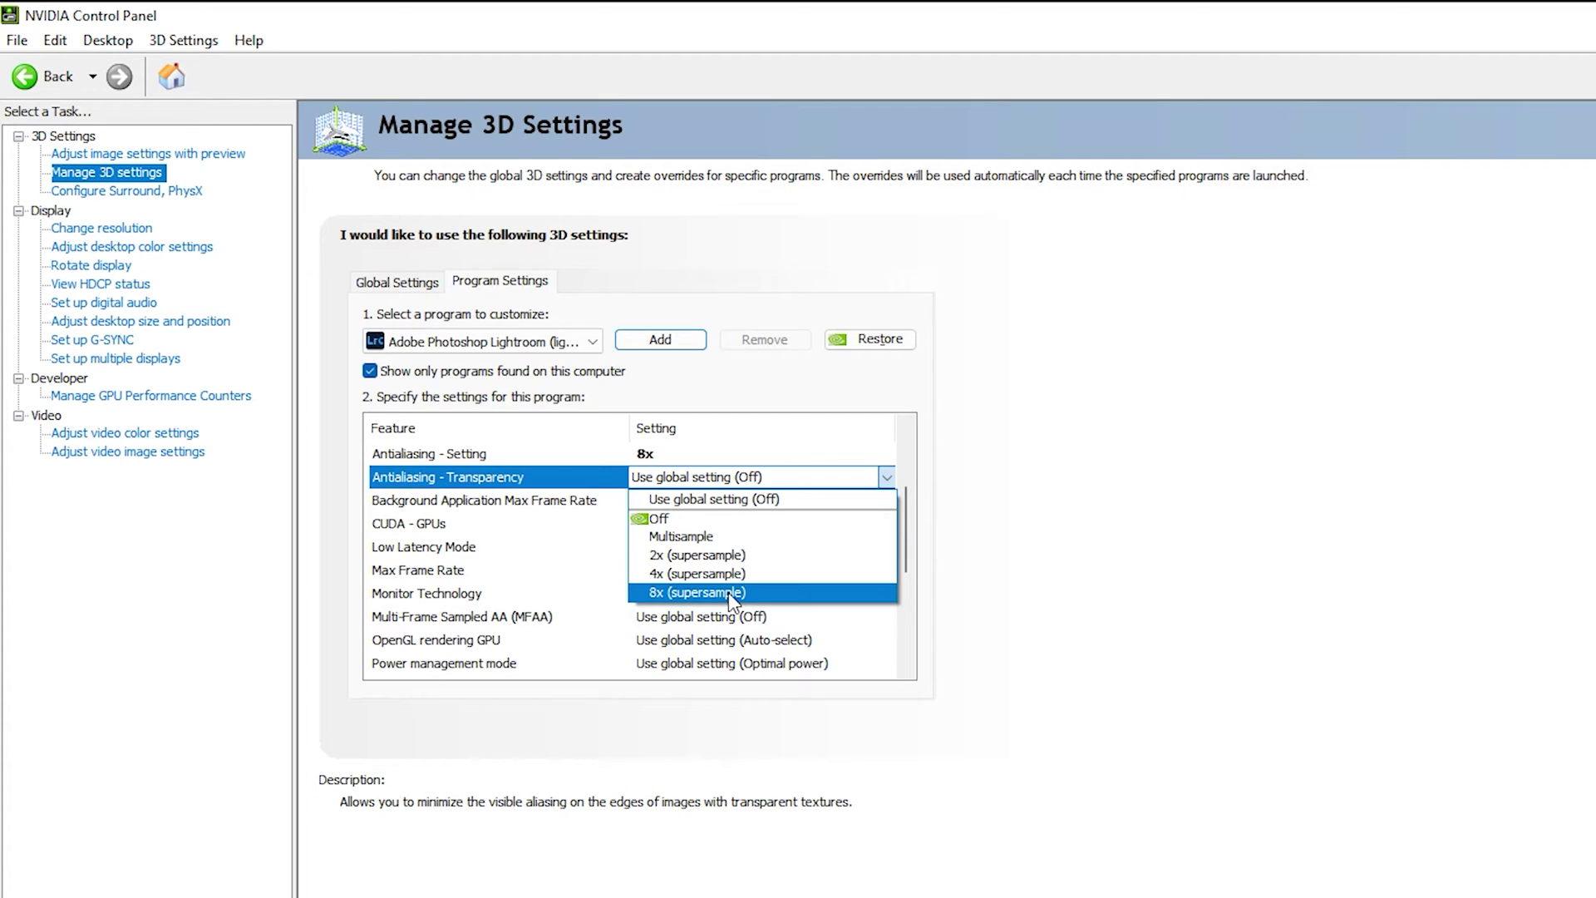
{"action": "left_click", "coordinate": [729, 592]}
Enable Background Application Max Frame Rate and set its limit to 200 FPS
{"action": "left_click", "coordinate": [424, 548]}
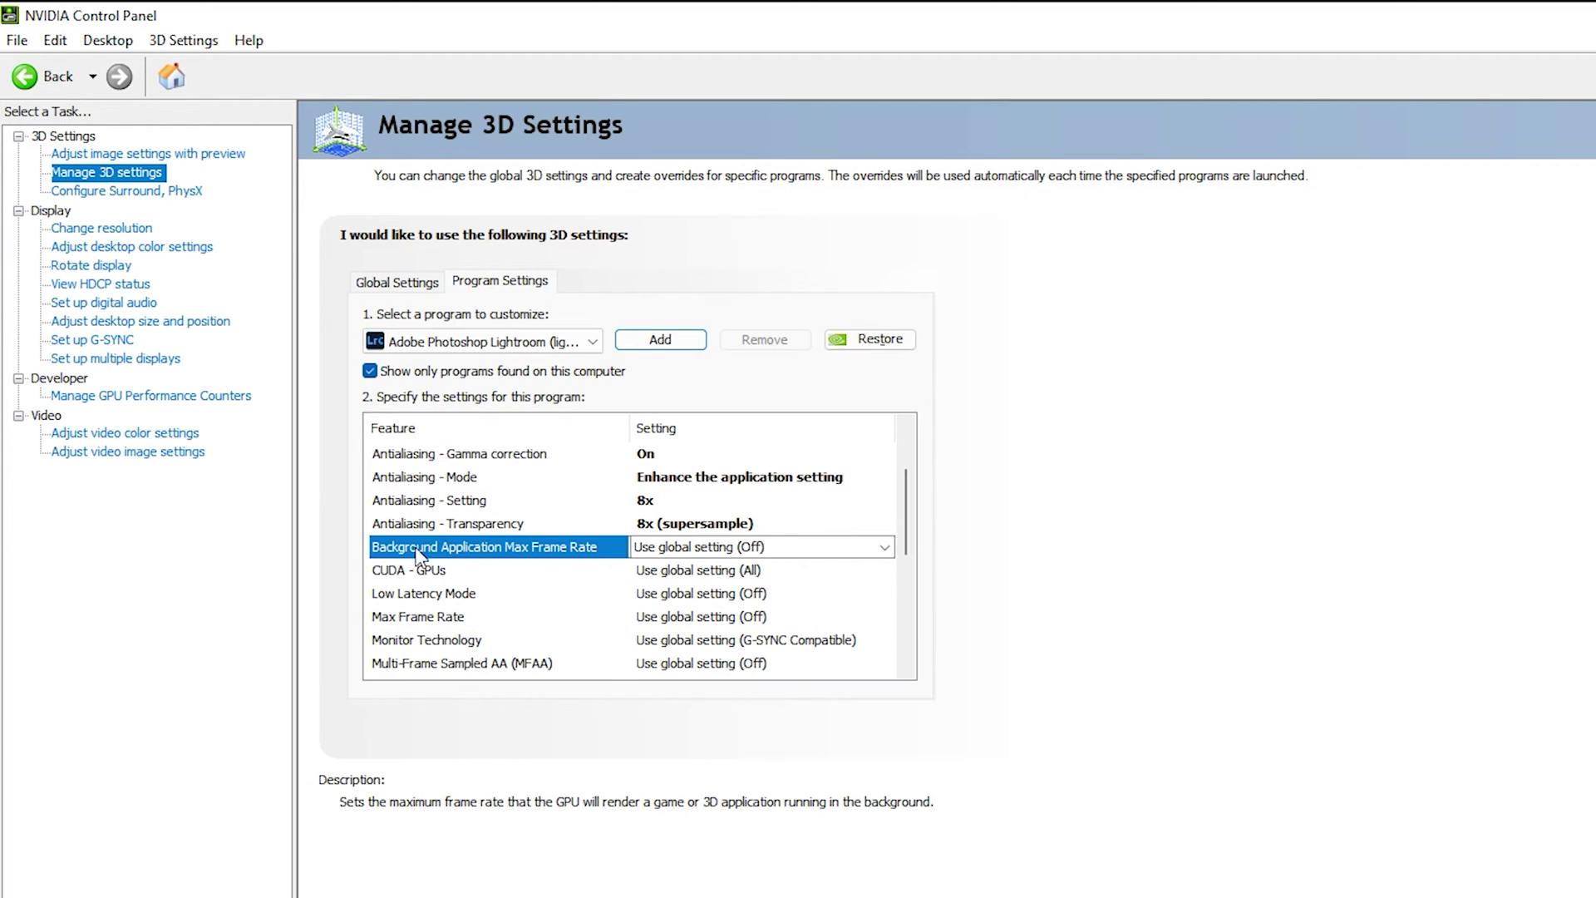
{"action": "left_click", "coordinate": [683, 550]}
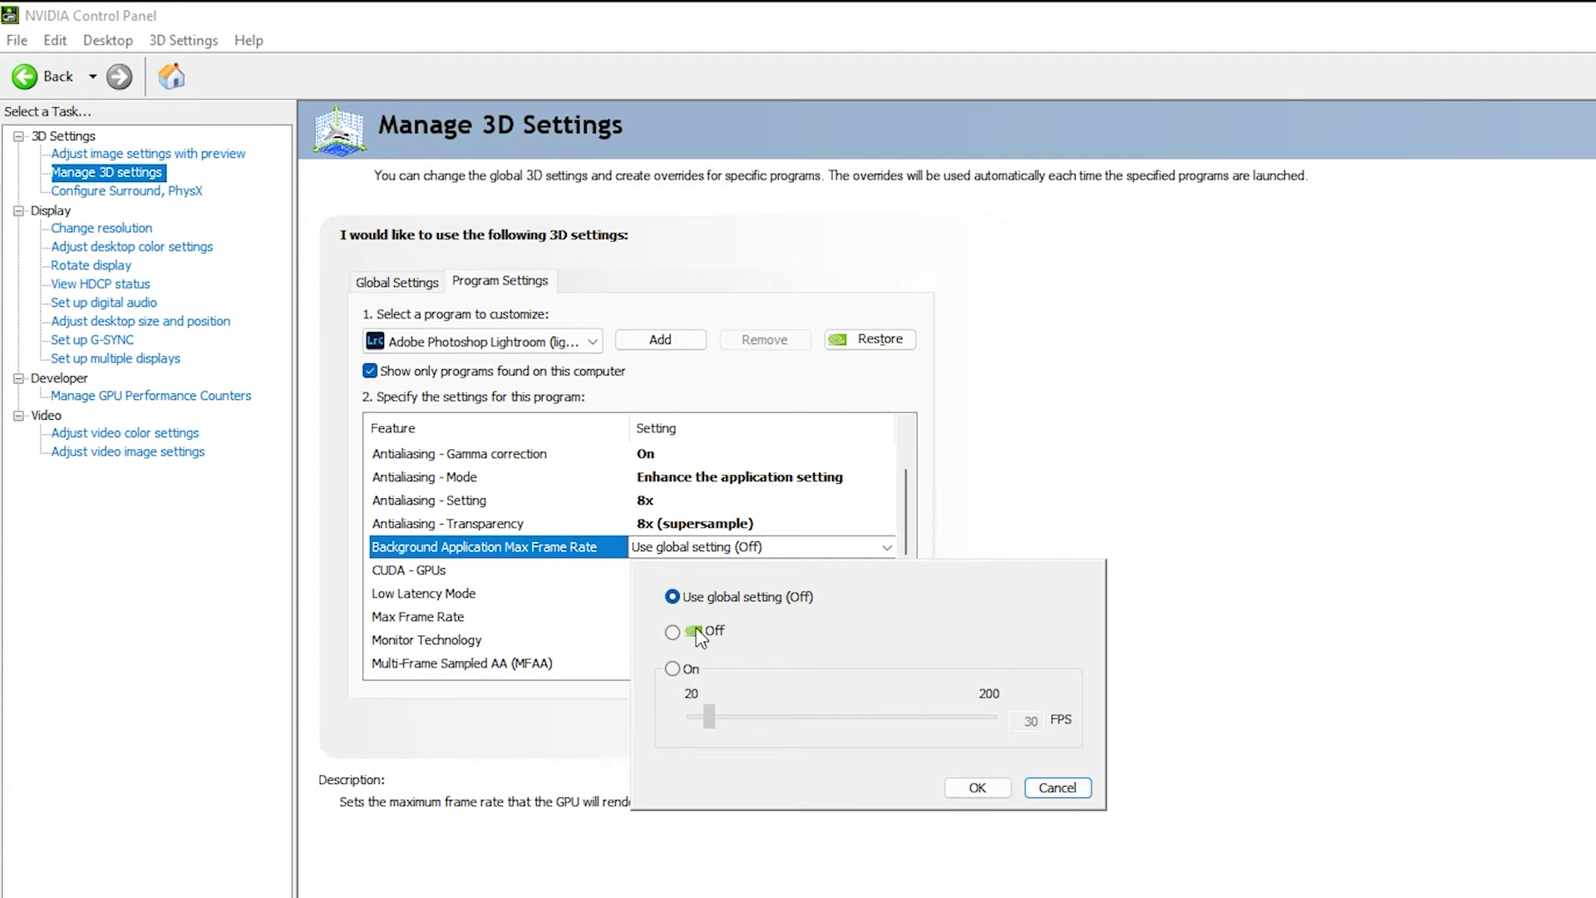
{"action": "left_click", "coordinate": [679, 670]}
{"action": "left_click_drag", "start_coordinate": [713, 712], "coordinate": [989, 716]}
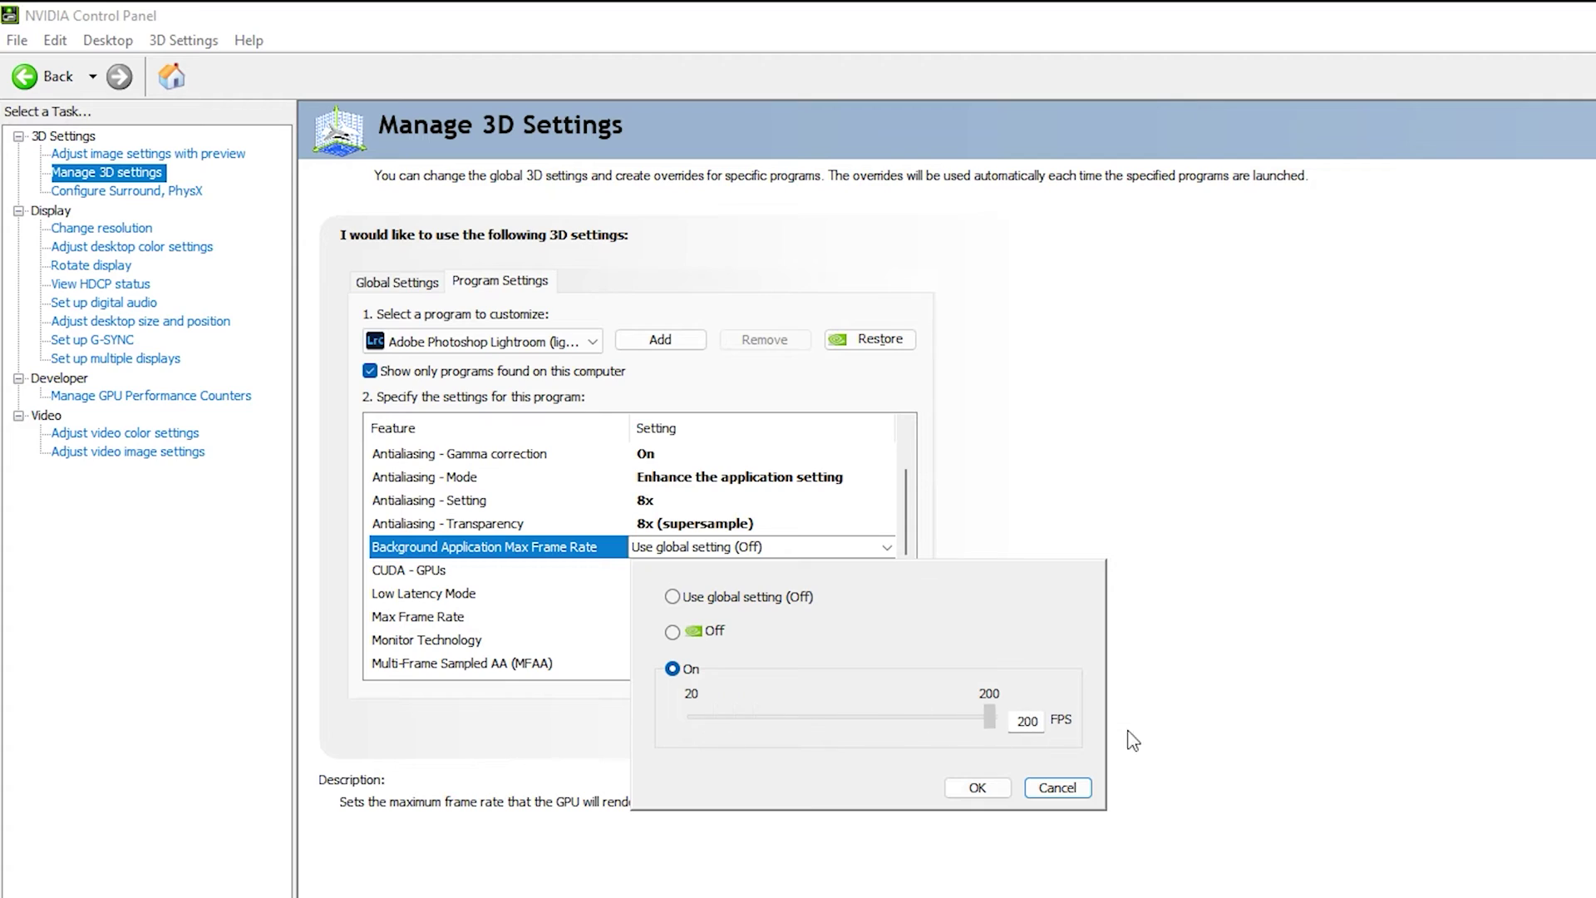
{"action": "left_click", "coordinate": [978, 788]}
Set CUDA - GPUs to use the specific GPU NVIDIA GeForce GTX 1660 Ti instead of the global setting
{"action": "left_click", "coordinate": [421, 525]}
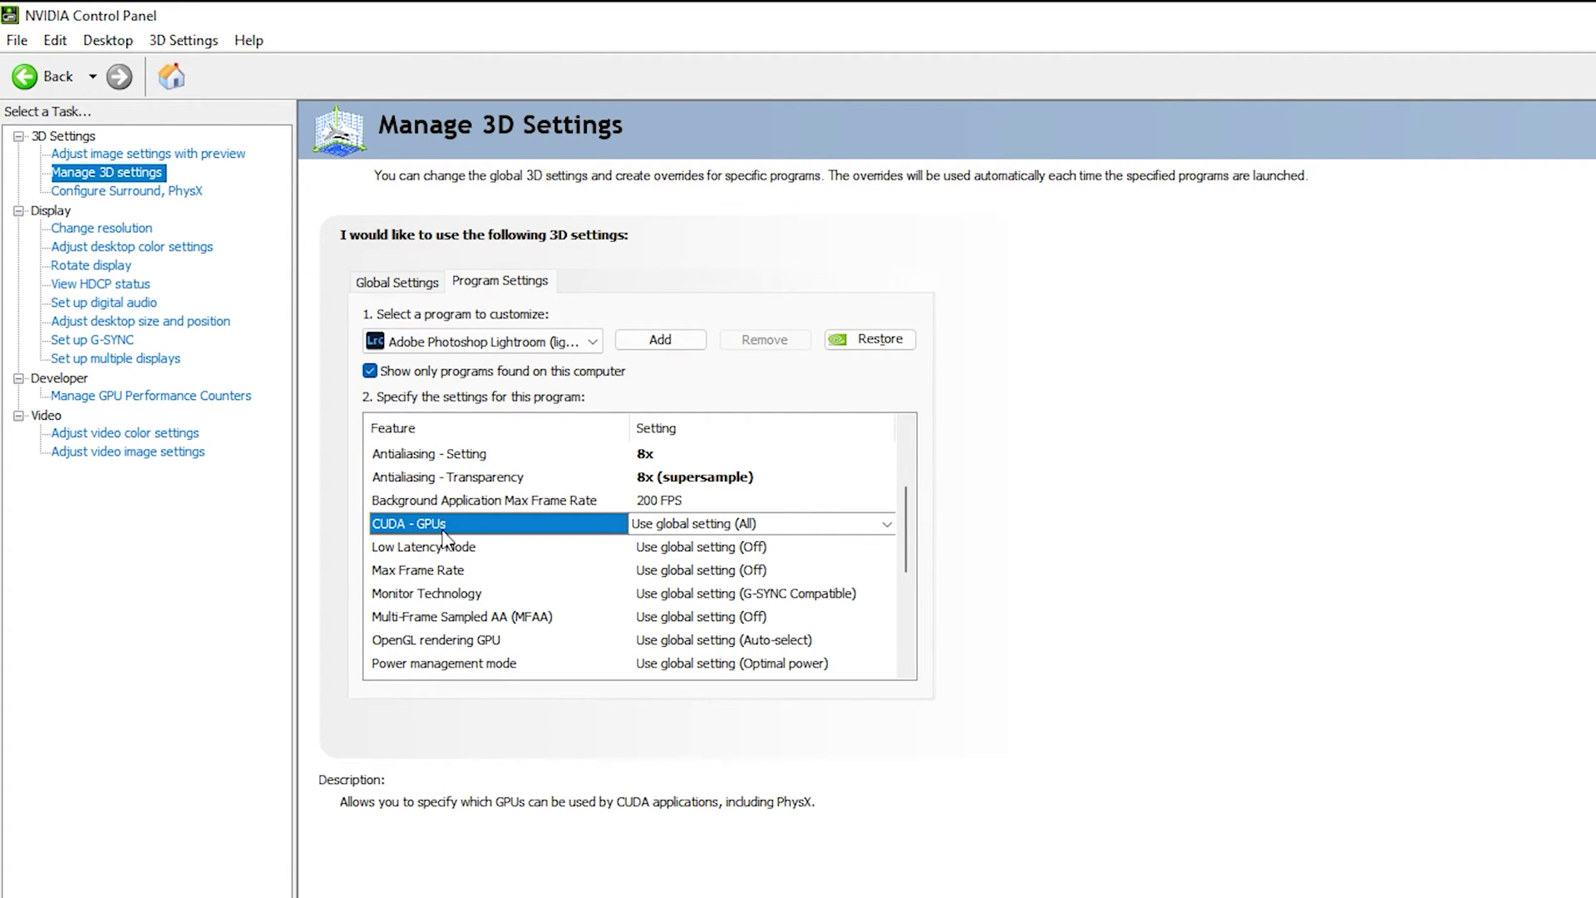
{"action": "left_click", "coordinate": [706, 531]}
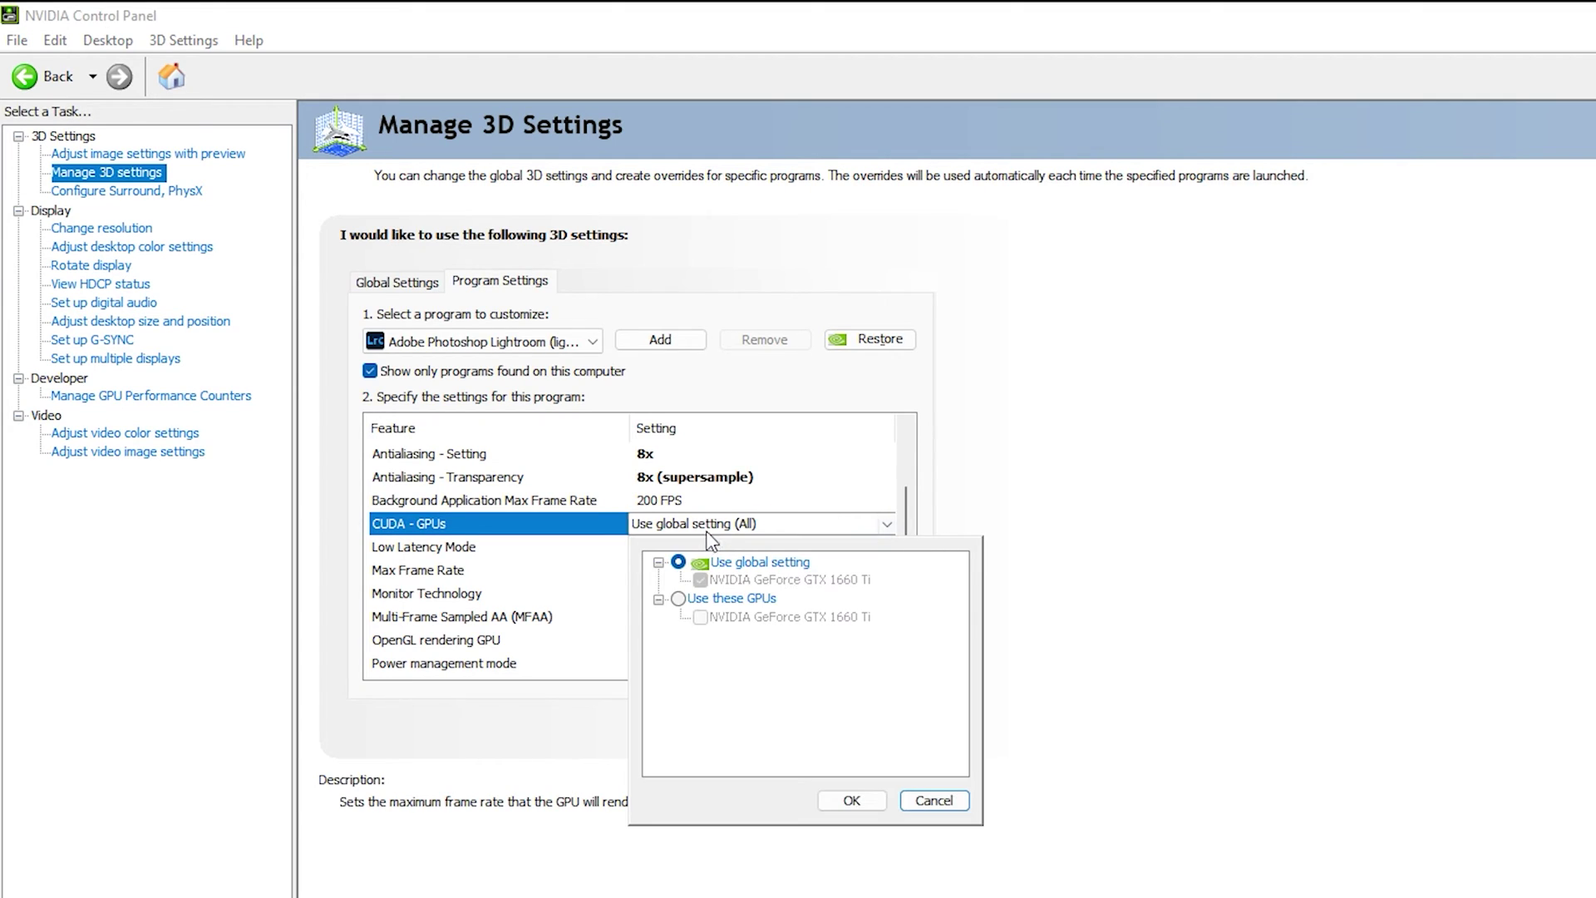
{"action": "left_click", "coordinate": [690, 599]}
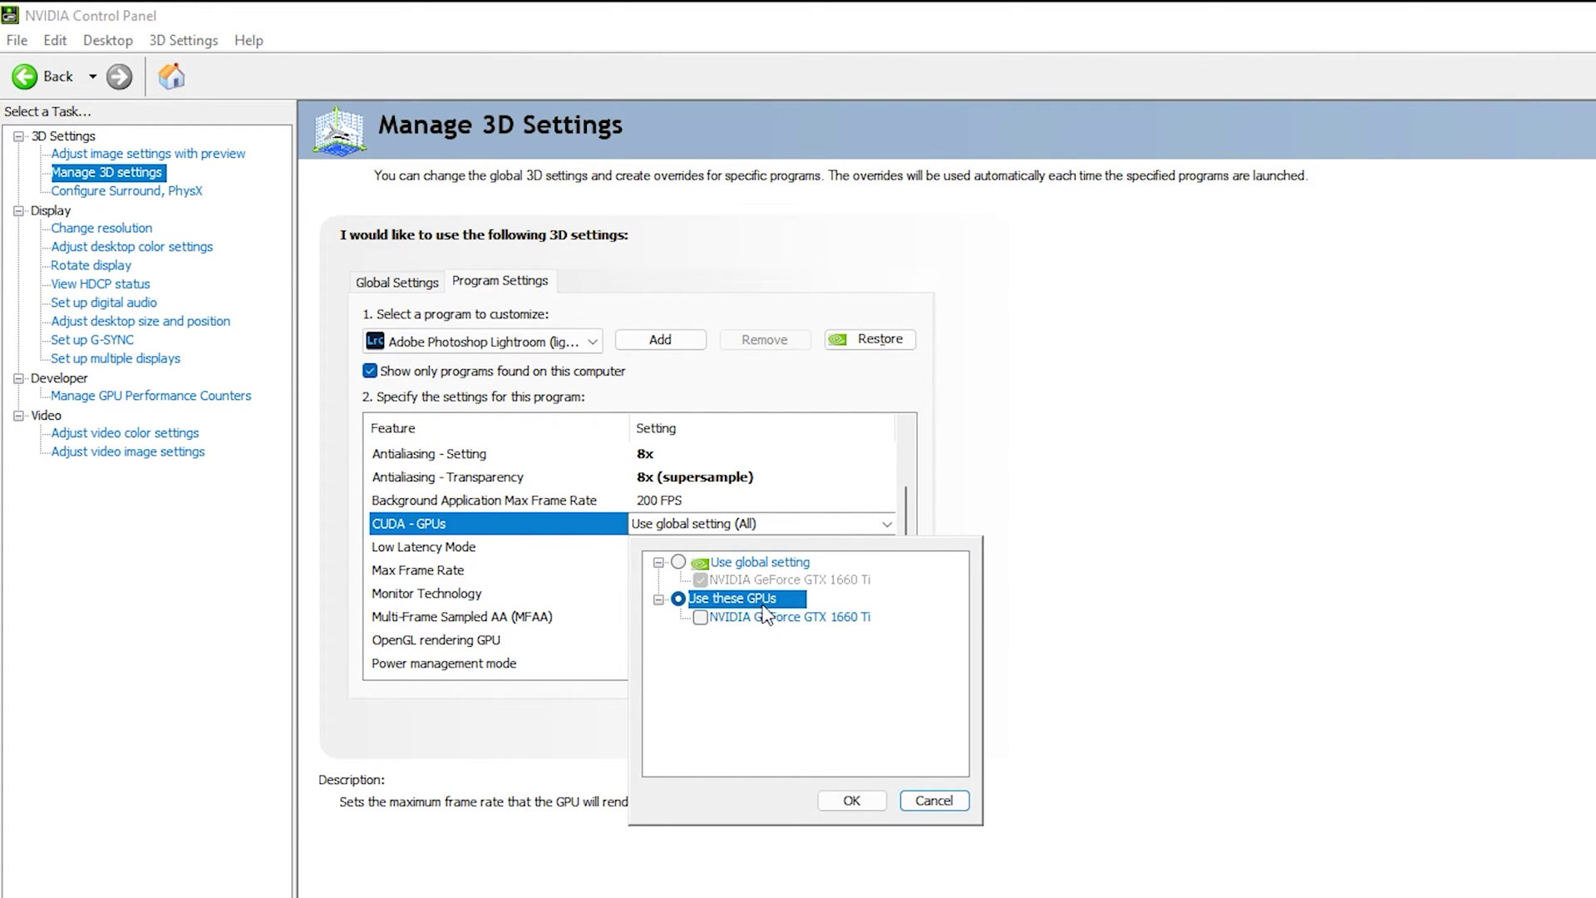
{"action": "left_click", "coordinate": [711, 620]}
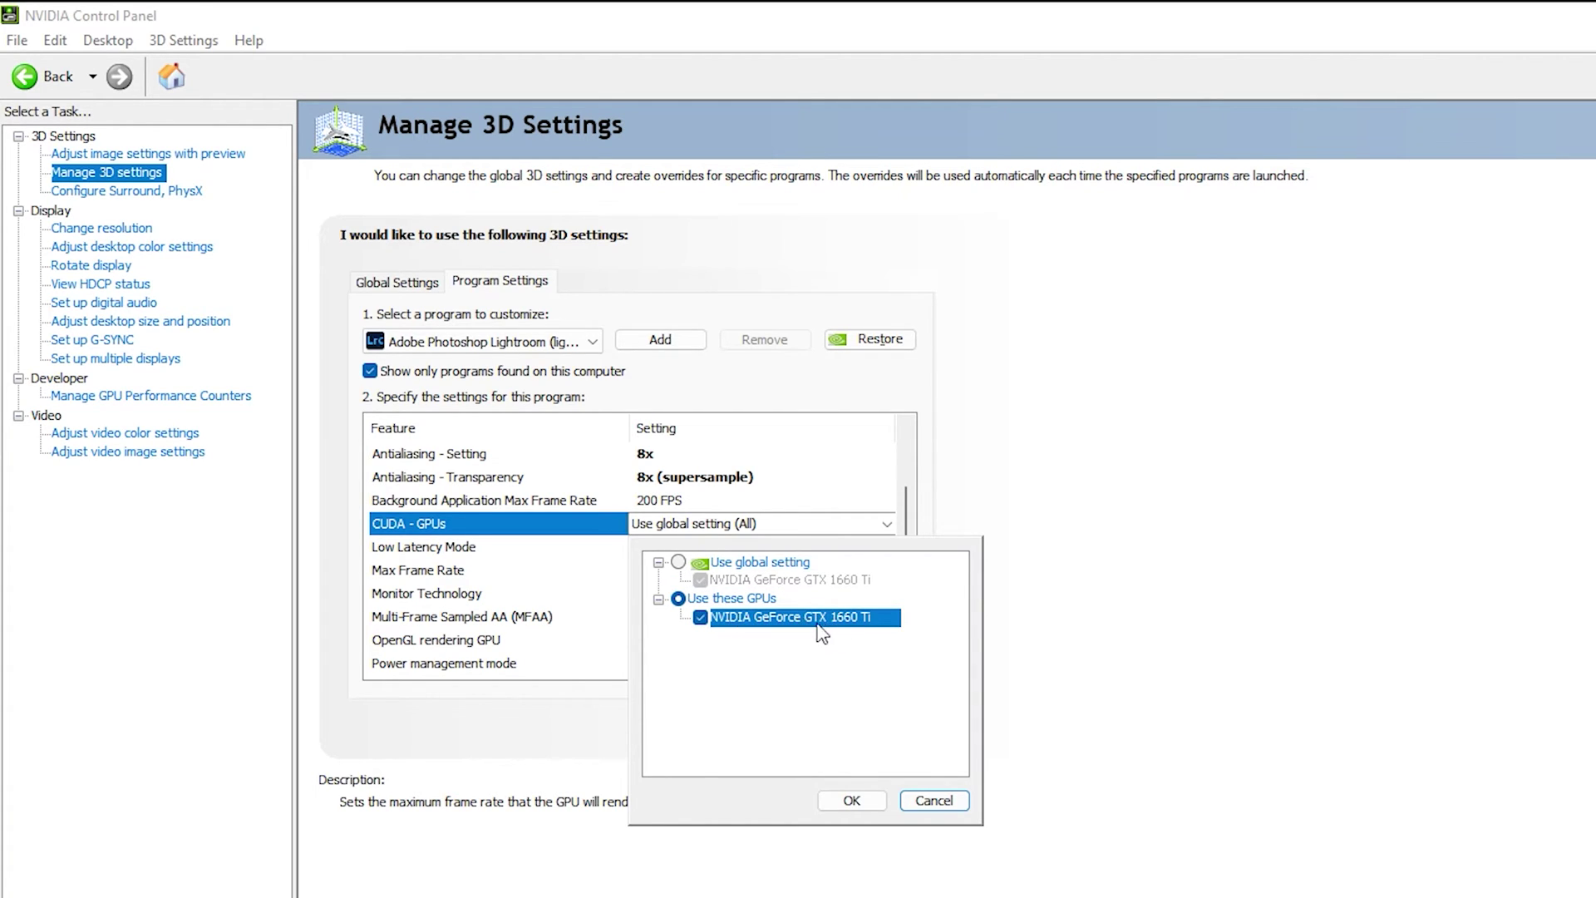
{"action": "left_click", "coordinate": [852, 799]}
Set Low Latency Mode and Multi-Frame Sampled AA (MFAA) to On for the Lightroom profile
{"action": "scroll", "coordinate": [670, 540], "scroll_direction": "down", "scroll_amount": 3}
{"action": "left_click", "coordinate": [670, 500]}
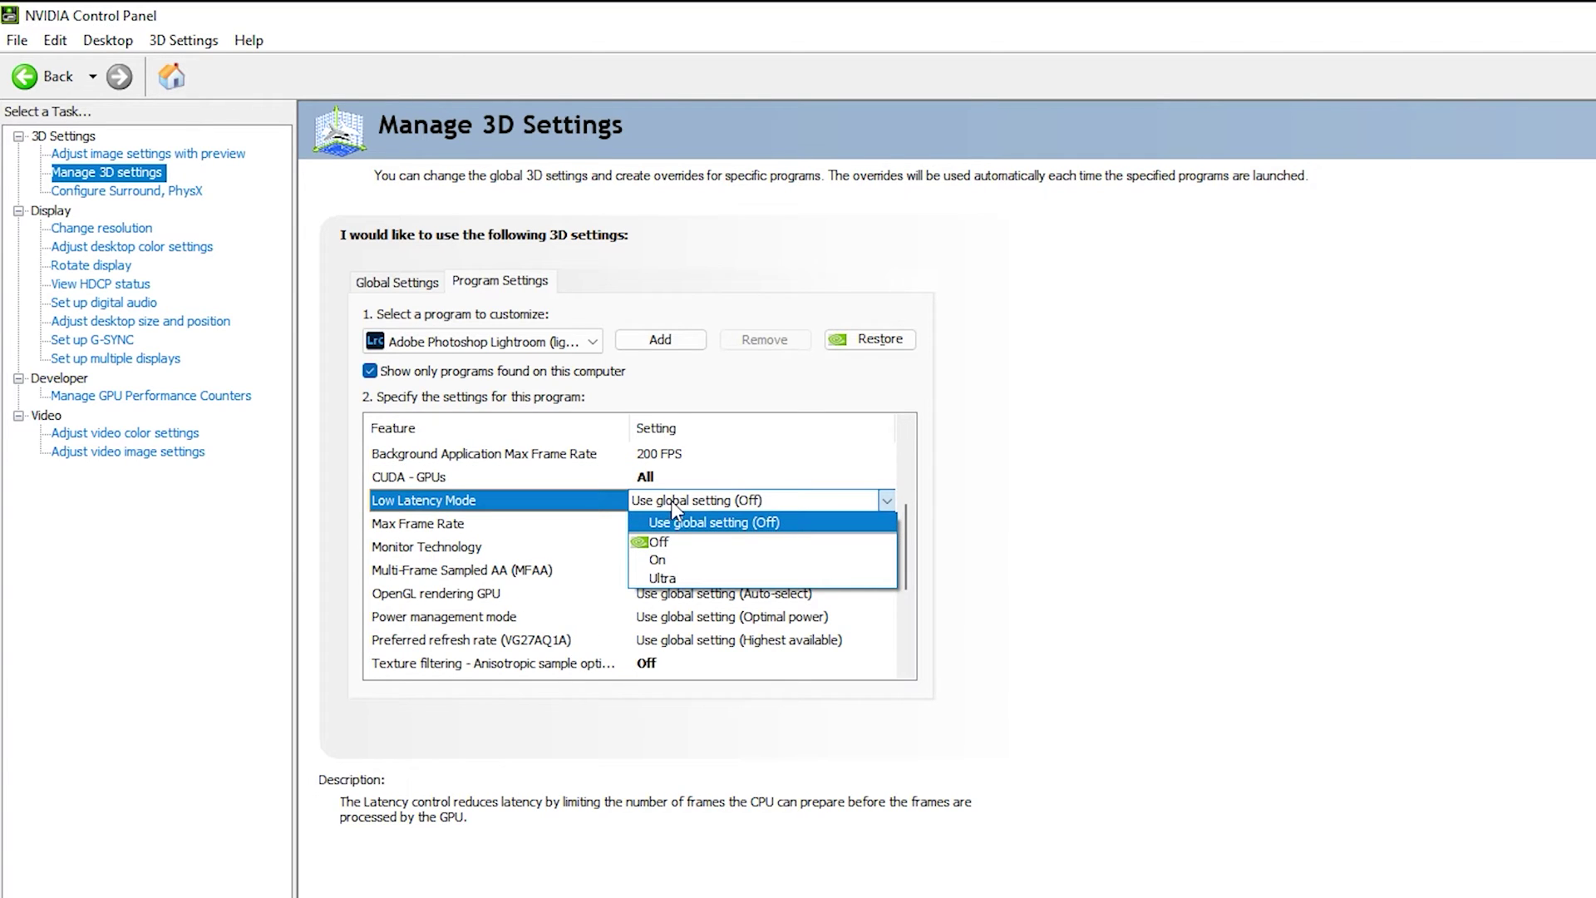
{"action": "left_click", "coordinate": [723, 563]}
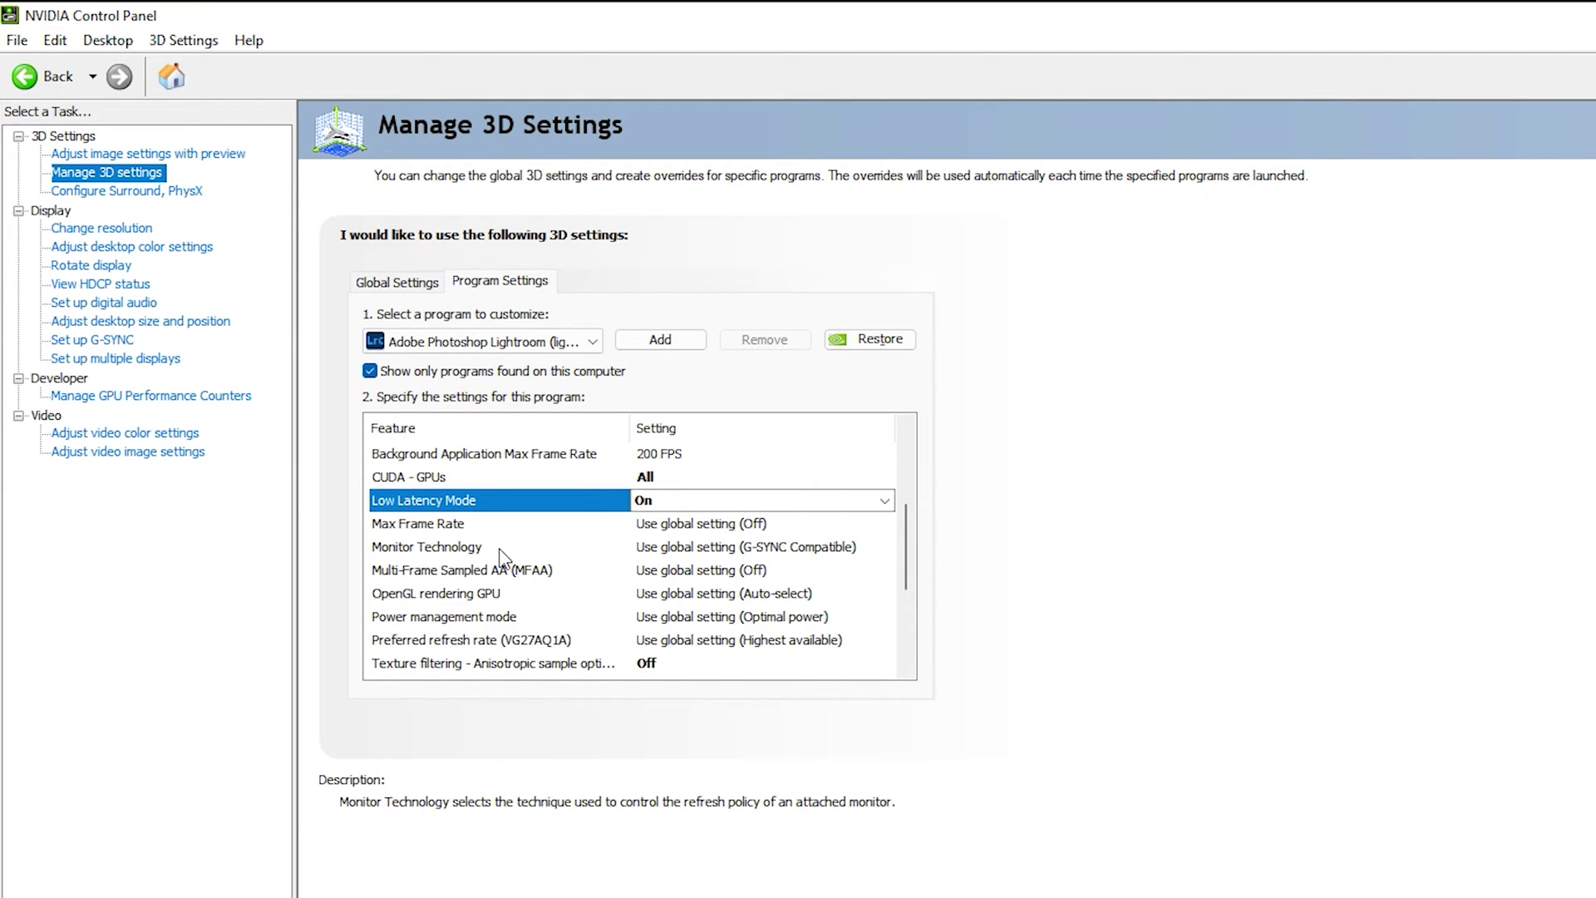
{"action": "left_click", "coordinate": [430, 577]}
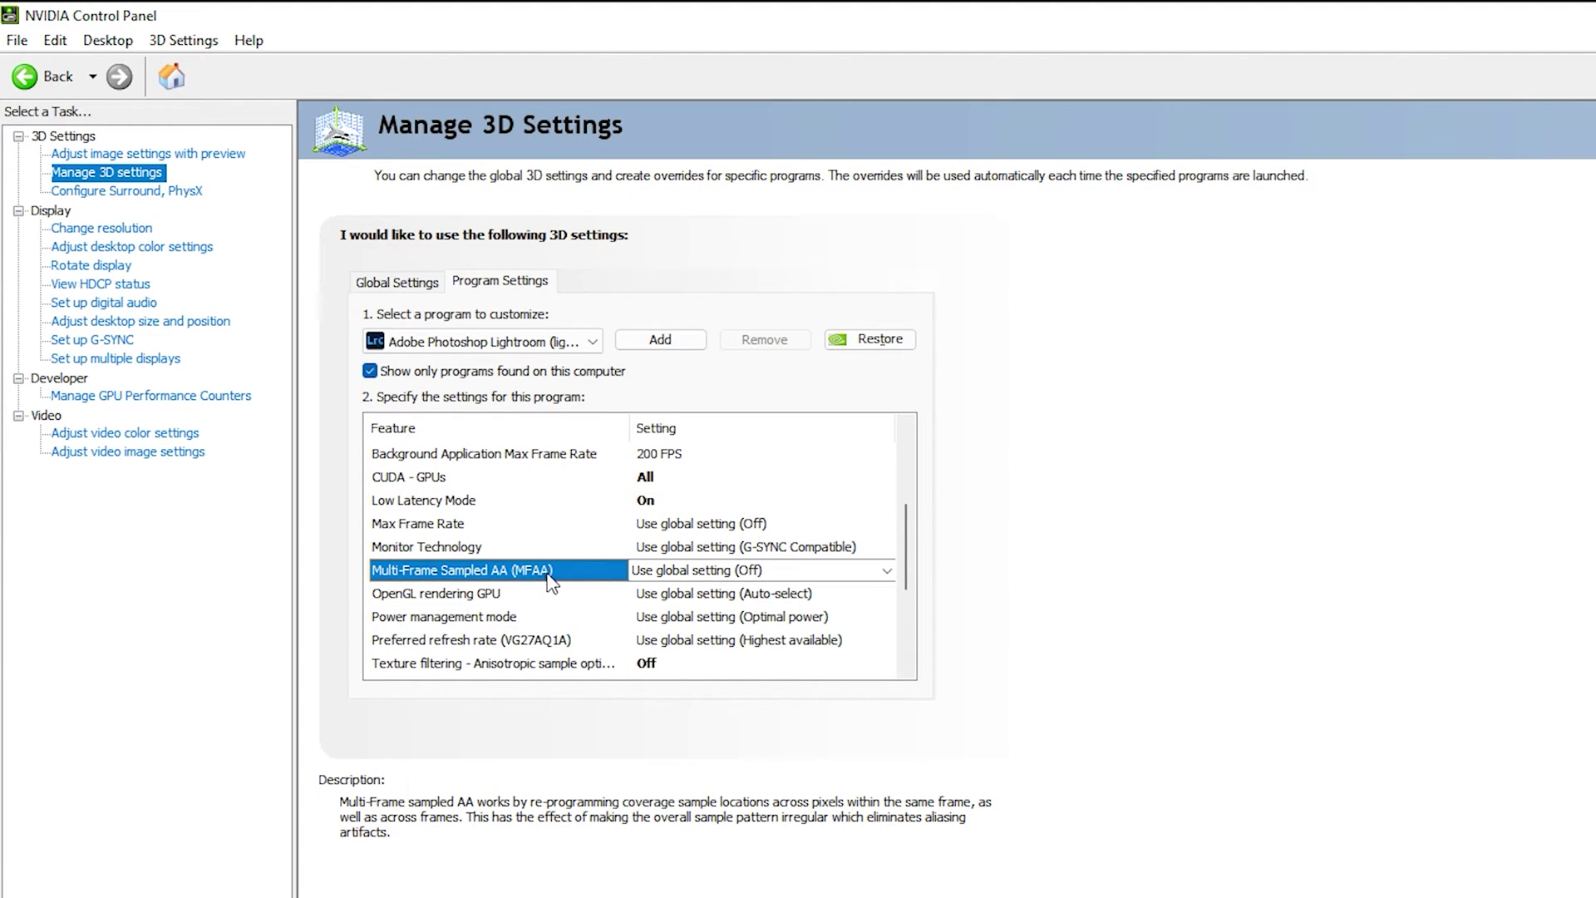
{"action": "left_click", "coordinate": [675, 572]}
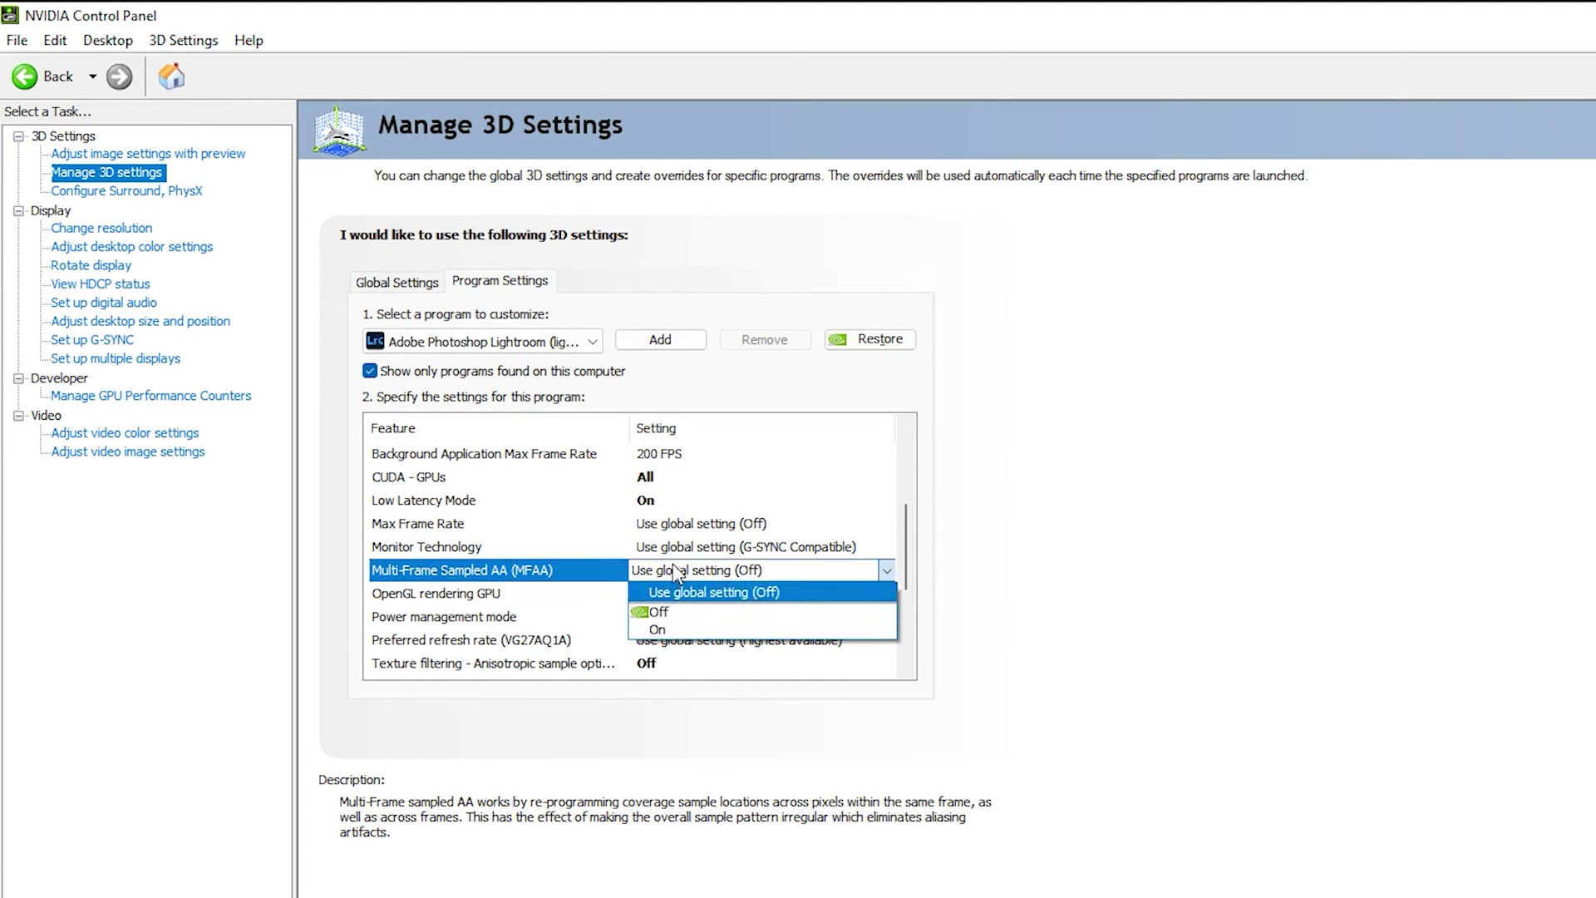
{"action": "left_click", "coordinate": [657, 629]}
Set the OpenGL rendering GPU to NVIDIA GeForce GTX 1660 Ti and Power management mode to Prefer maximum performance
{"action": "left_click", "coordinate": [380, 503]}
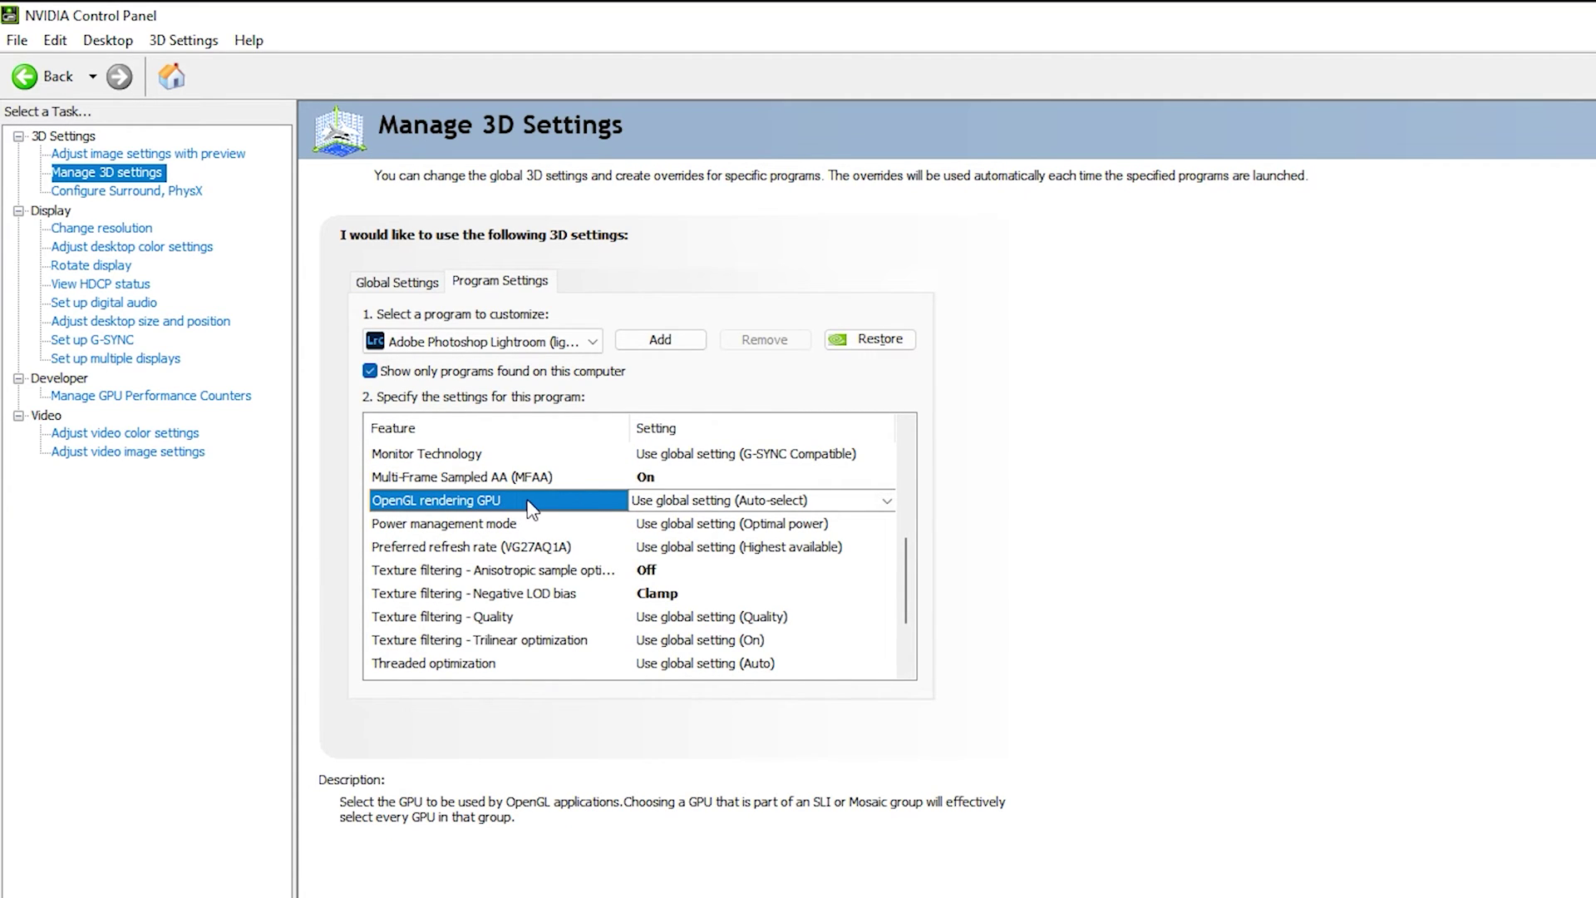
{"action": "left_click", "coordinate": [732, 503]}
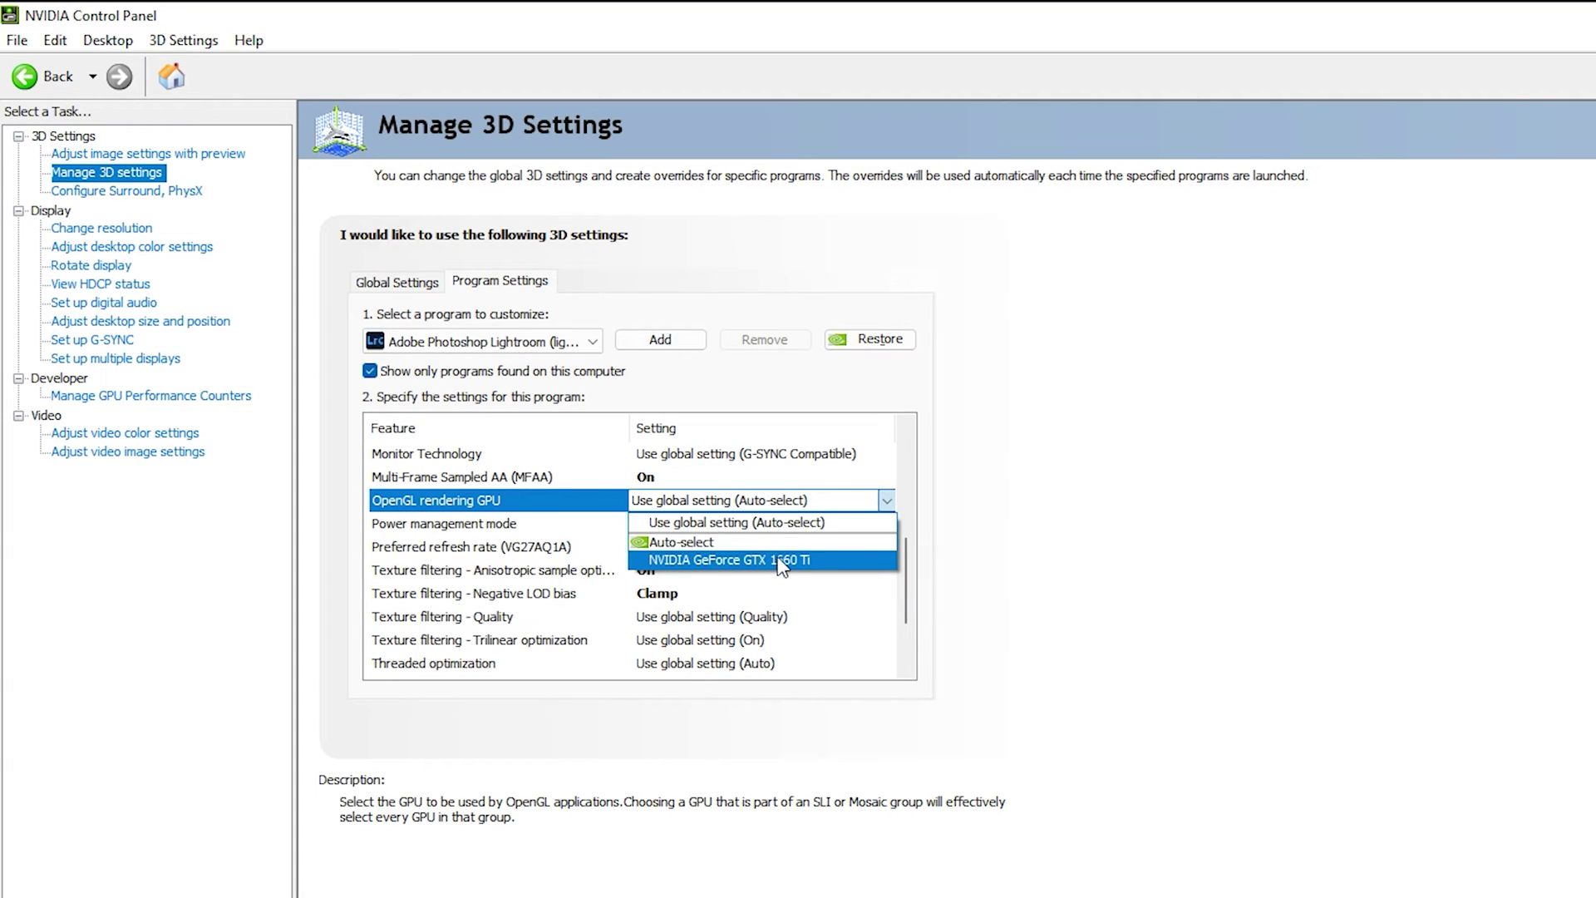
{"action": "left_click", "coordinate": [785, 560]}
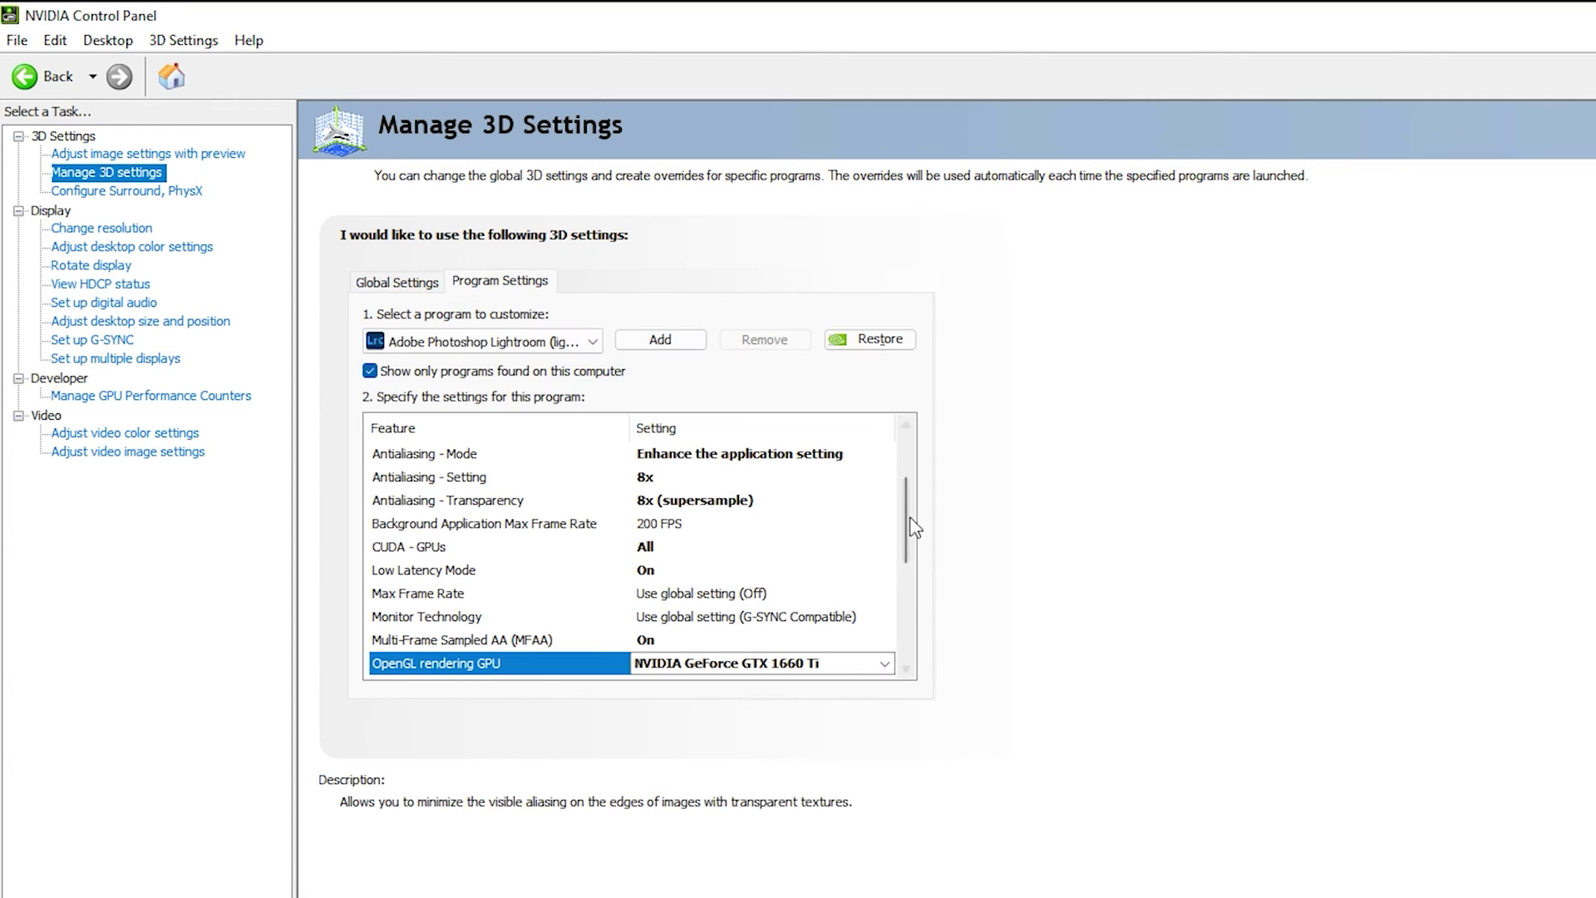
{"action": "left_click", "coordinate": [544, 551]}
{"action": "left_click", "coordinate": [694, 547]}
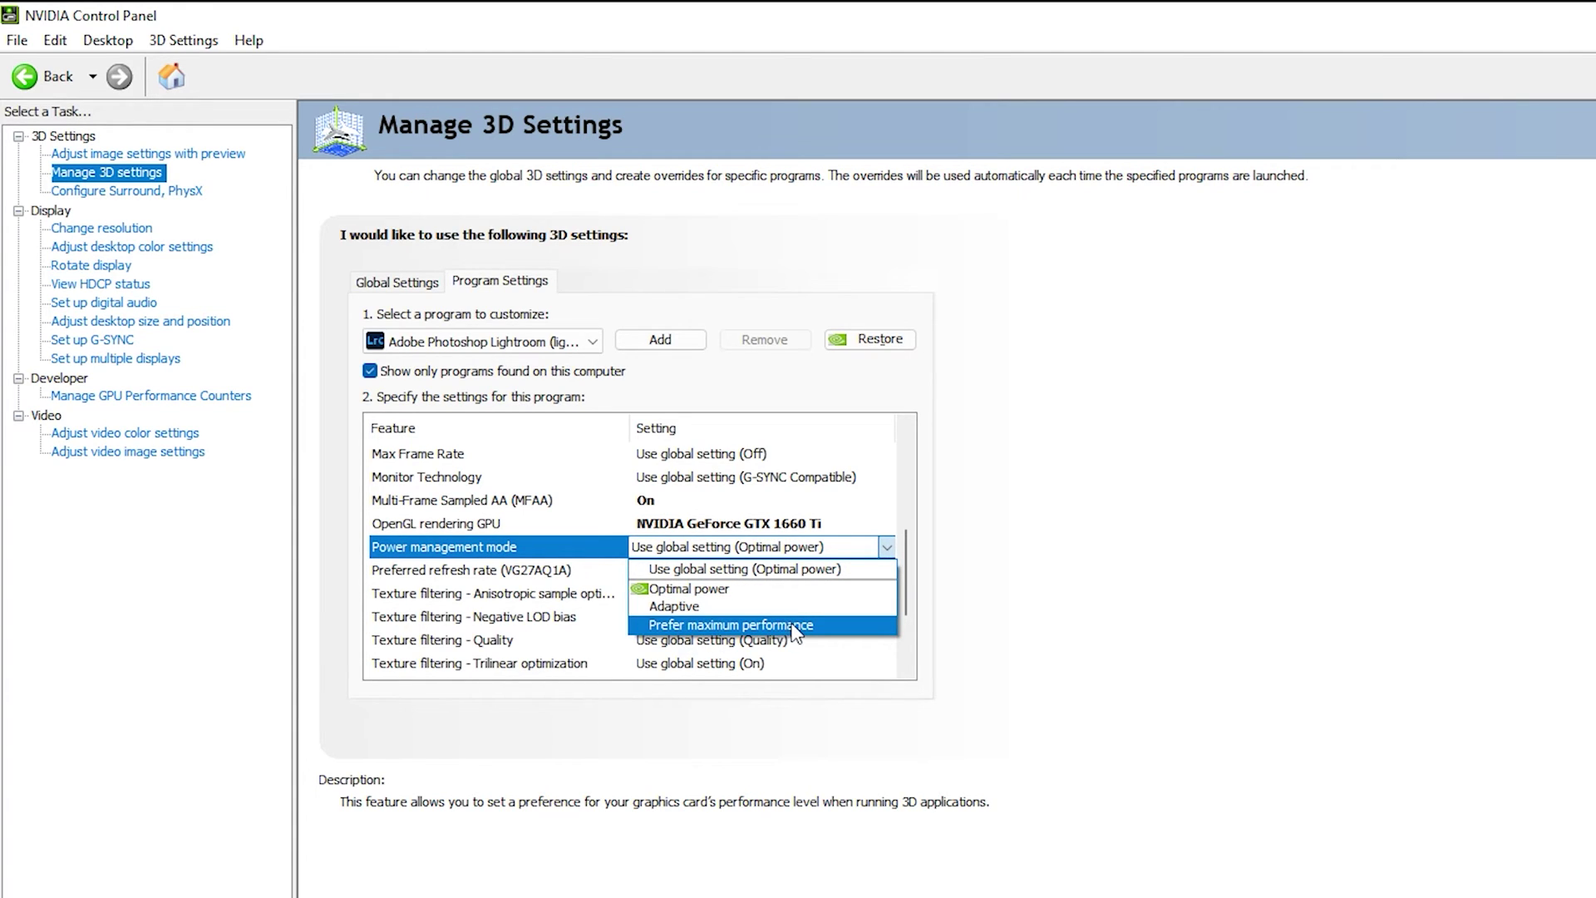
{"action": "left_click", "coordinate": [723, 625]}
Set the Preferred refresh rate (VG27AQ1A) to Highest available in the Lightroom program settings
{"action": "scroll", "coordinate": [723, 582], "scroll_direction": "down", "scroll_amount": 2}
{"action": "left_click", "coordinate": [720, 476]}
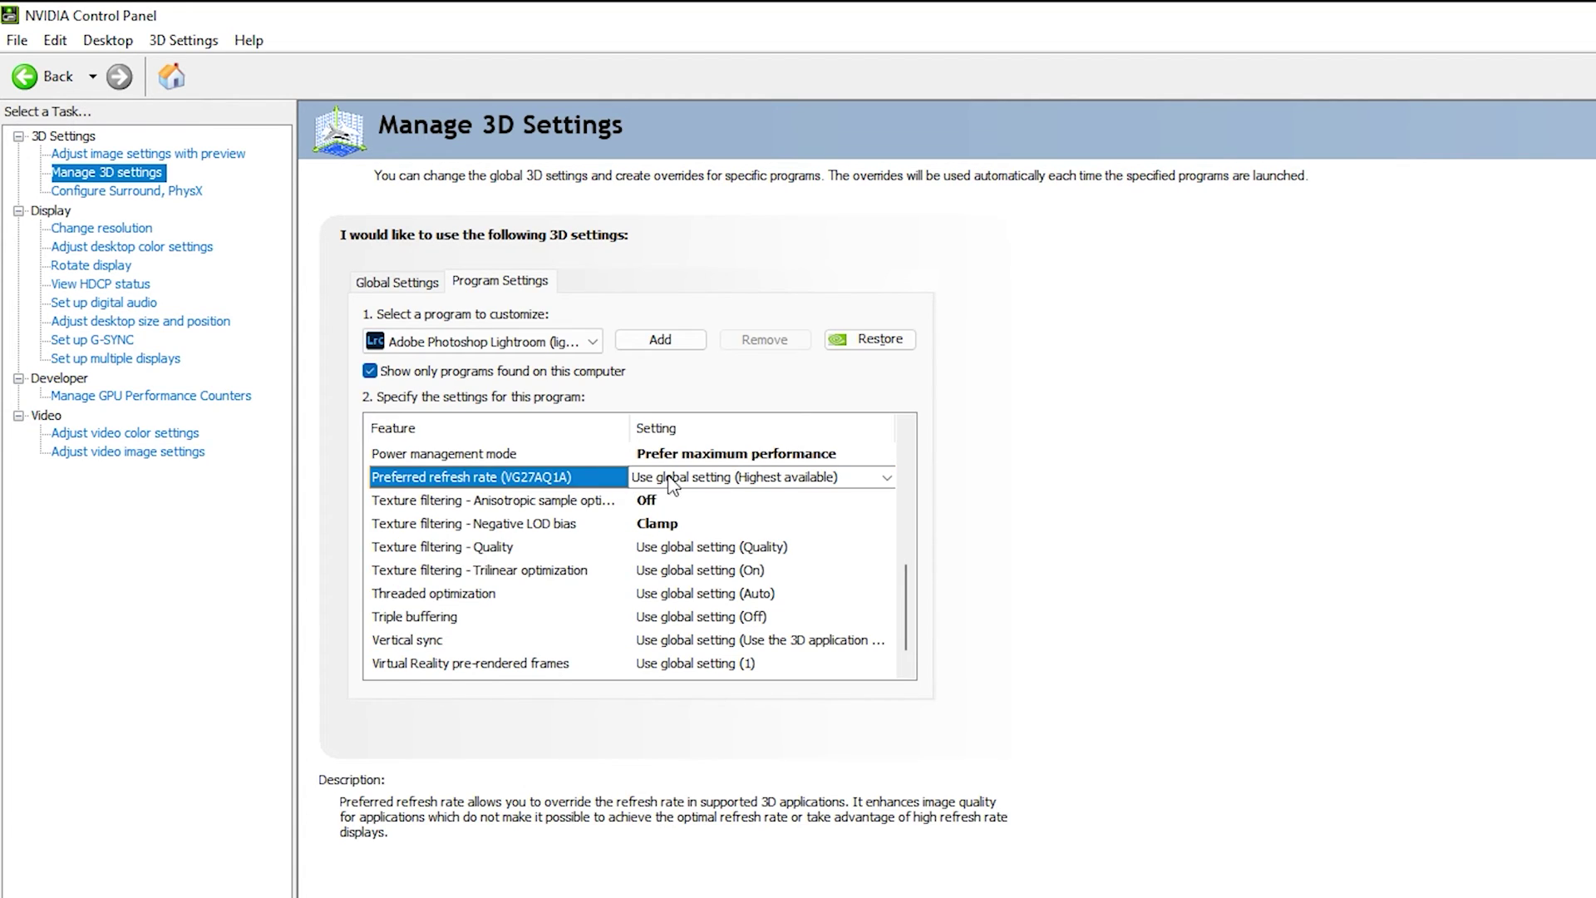
{"action": "left_click", "coordinate": [720, 476]}
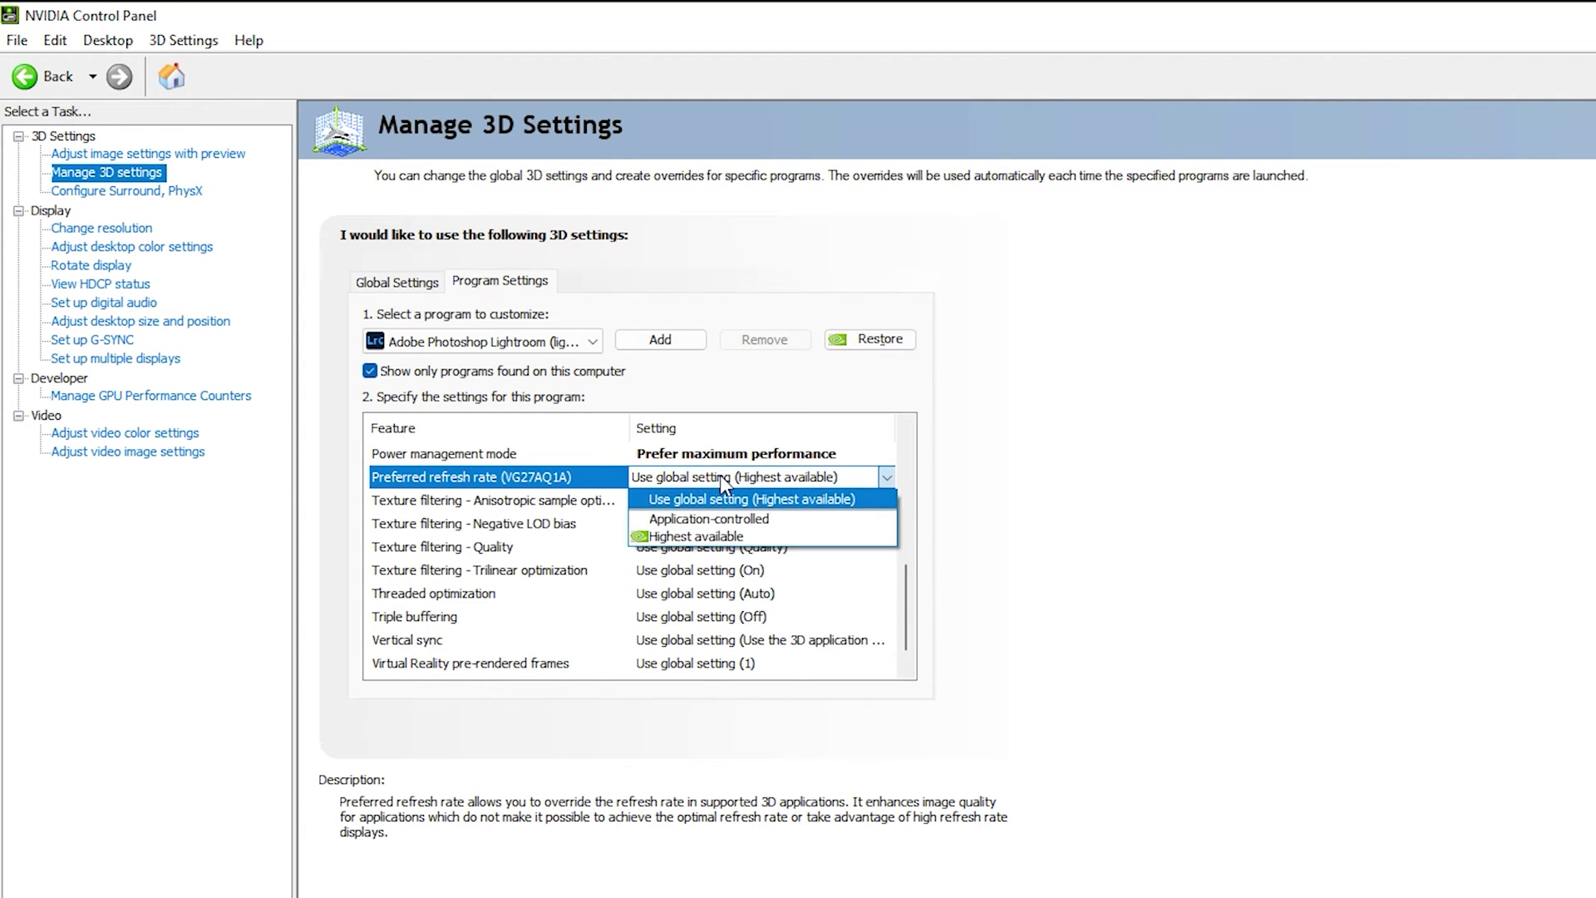
{"action": "left_click", "coordinate": [744, 539]}
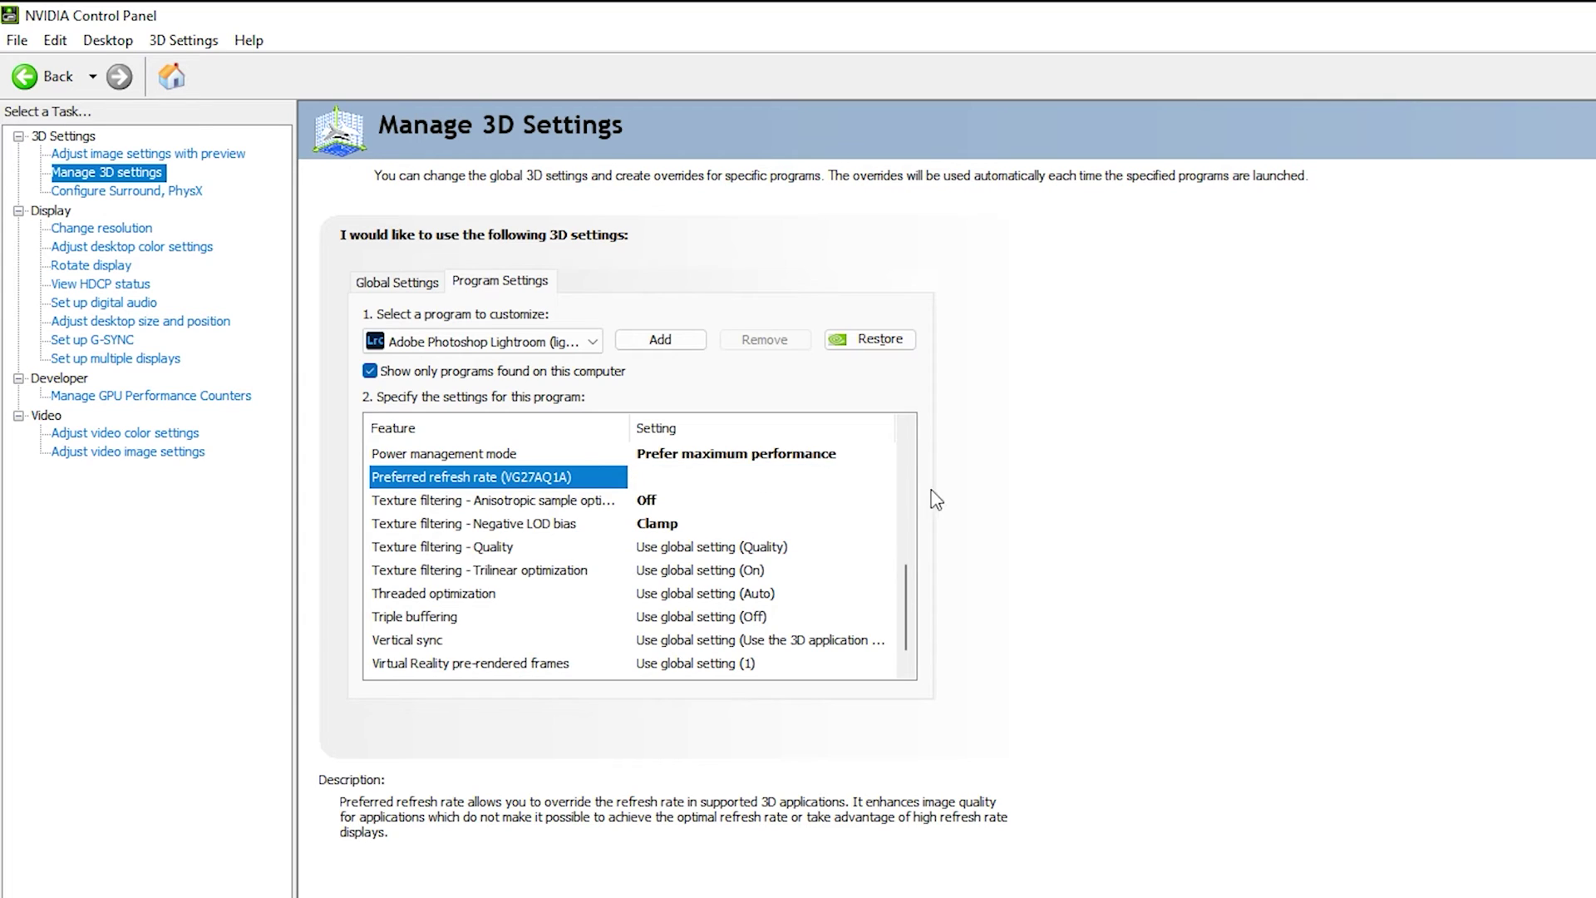
{"action": "scroll", "coordinate": [910, 574], "scroll_direction": "down", "scroll_amount": 2}
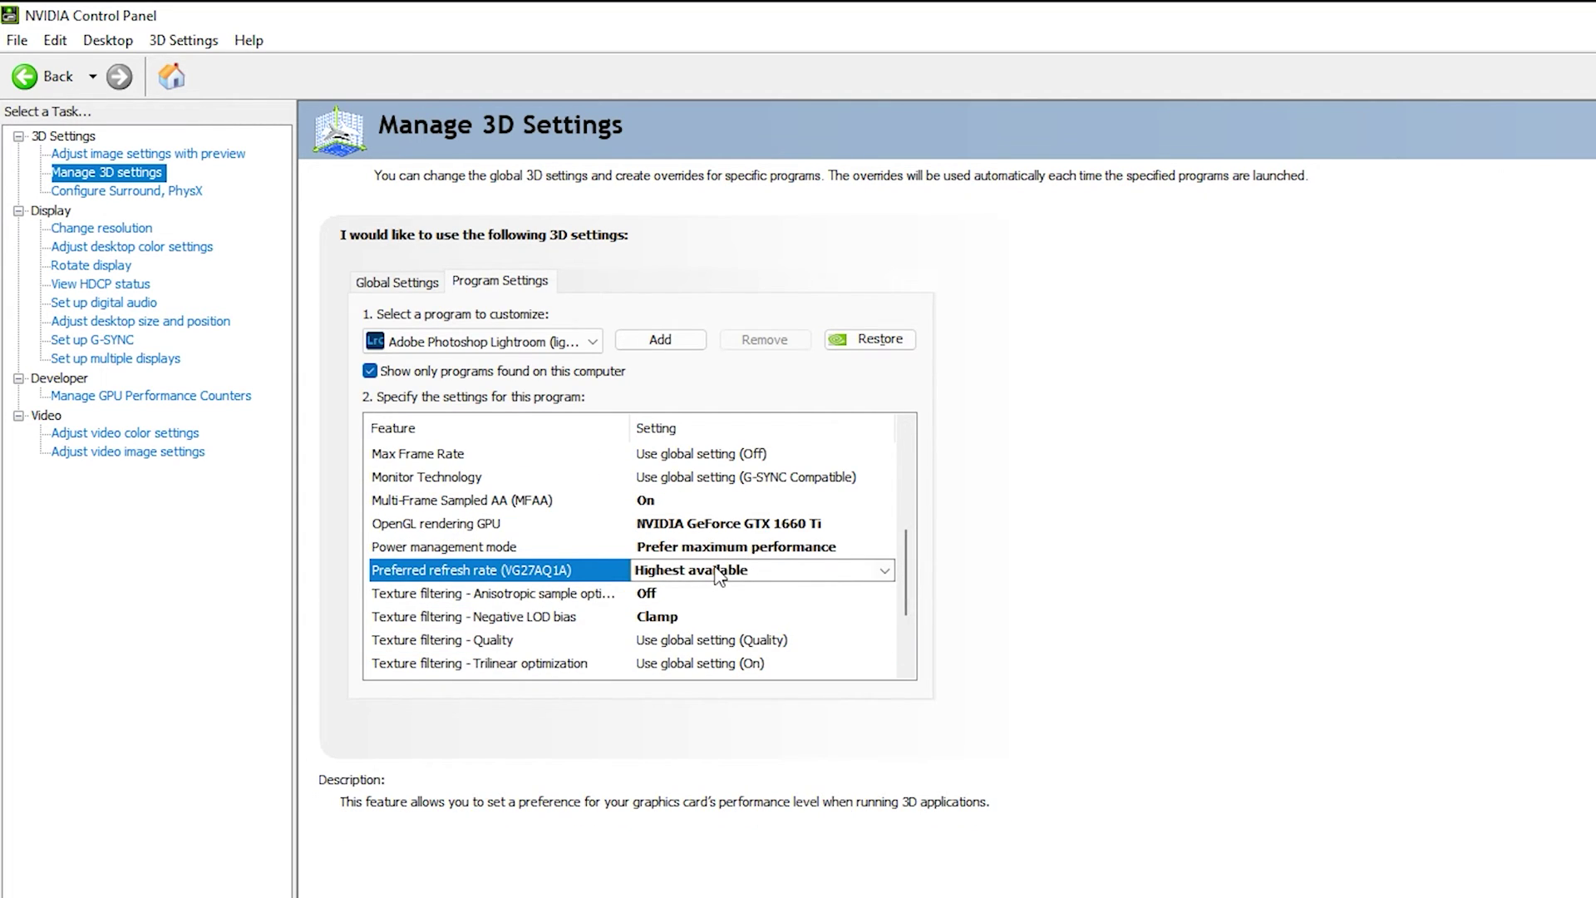
Set Texture filtering - Anisotropic sample optimization to On for the Lightroom profile
{"action": "scroll", "coordinate": [719, 574], "scroll_direction": "down", "scroll_amount": 1}
{"action": "left_click", "coordinate": [665, 525]}
{"action": "left_click", "coordinate": [665, 524]}
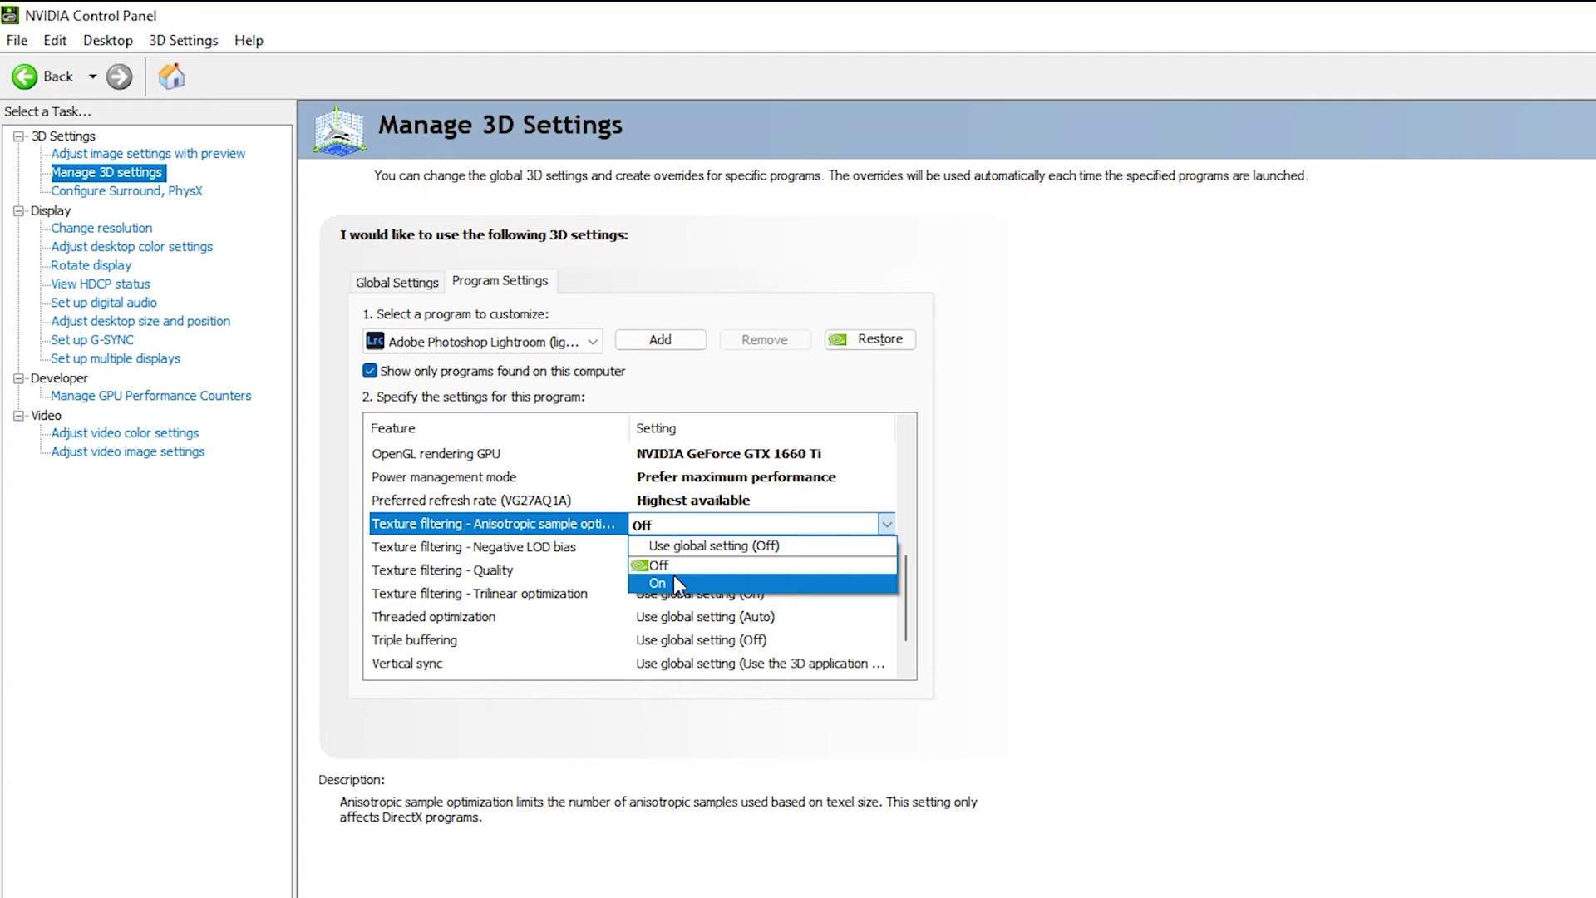
{"action": "left_click", "coordinate": [674, 577]}
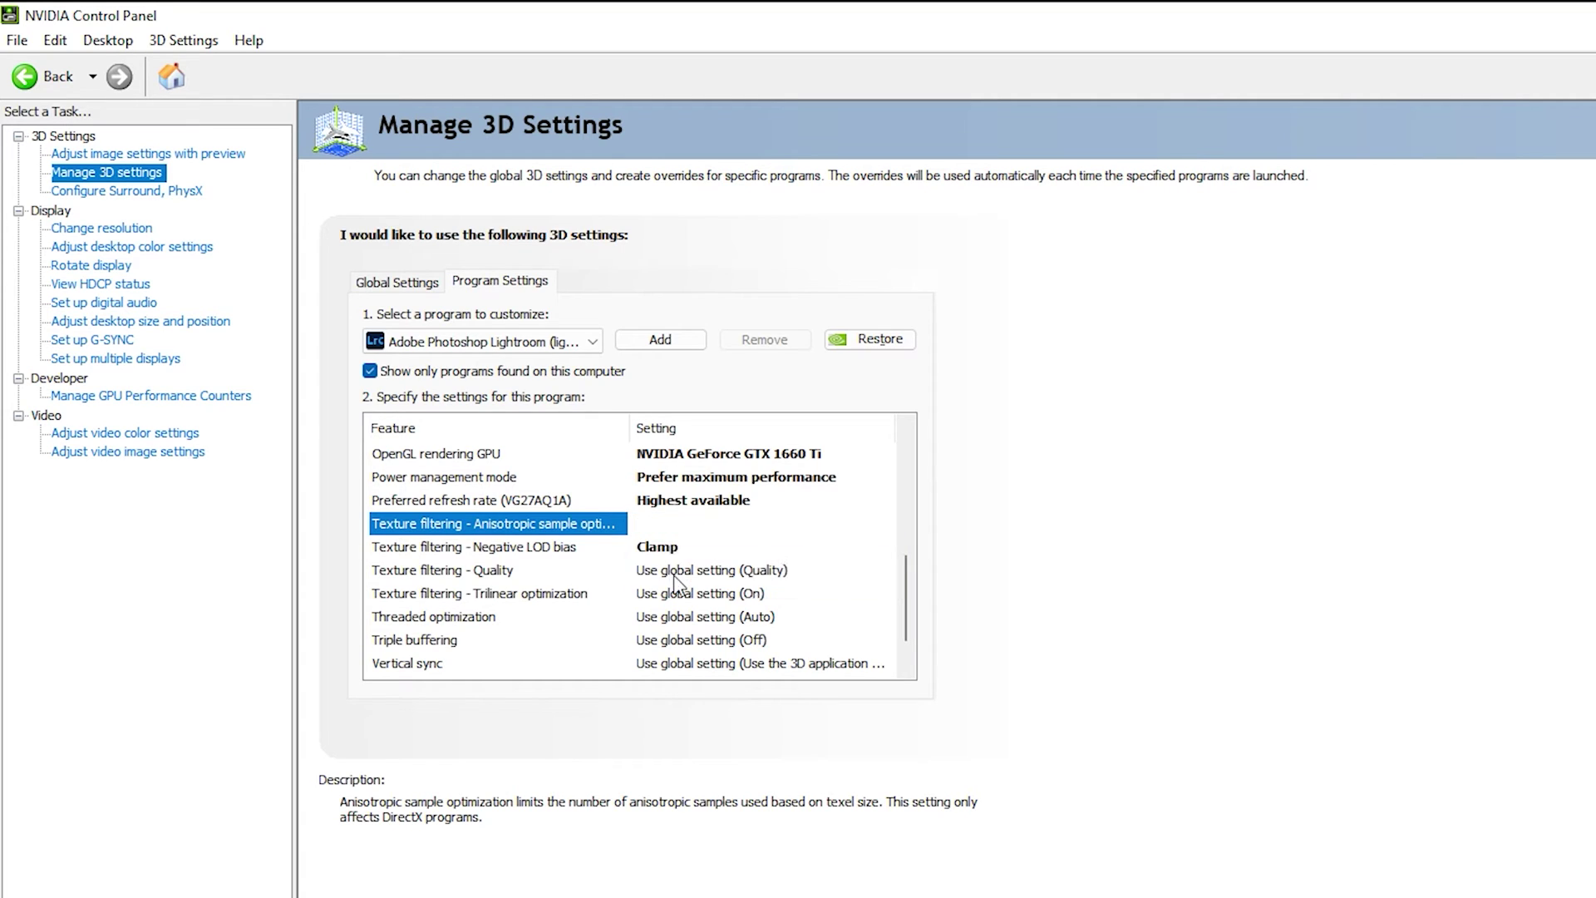
Set Texture filtering - Negative LOD bias to Clamp and Texture filtering - Quality to High quality for the Lightroom profile
{"action": "left_click", "coordinate": [647, 532]}
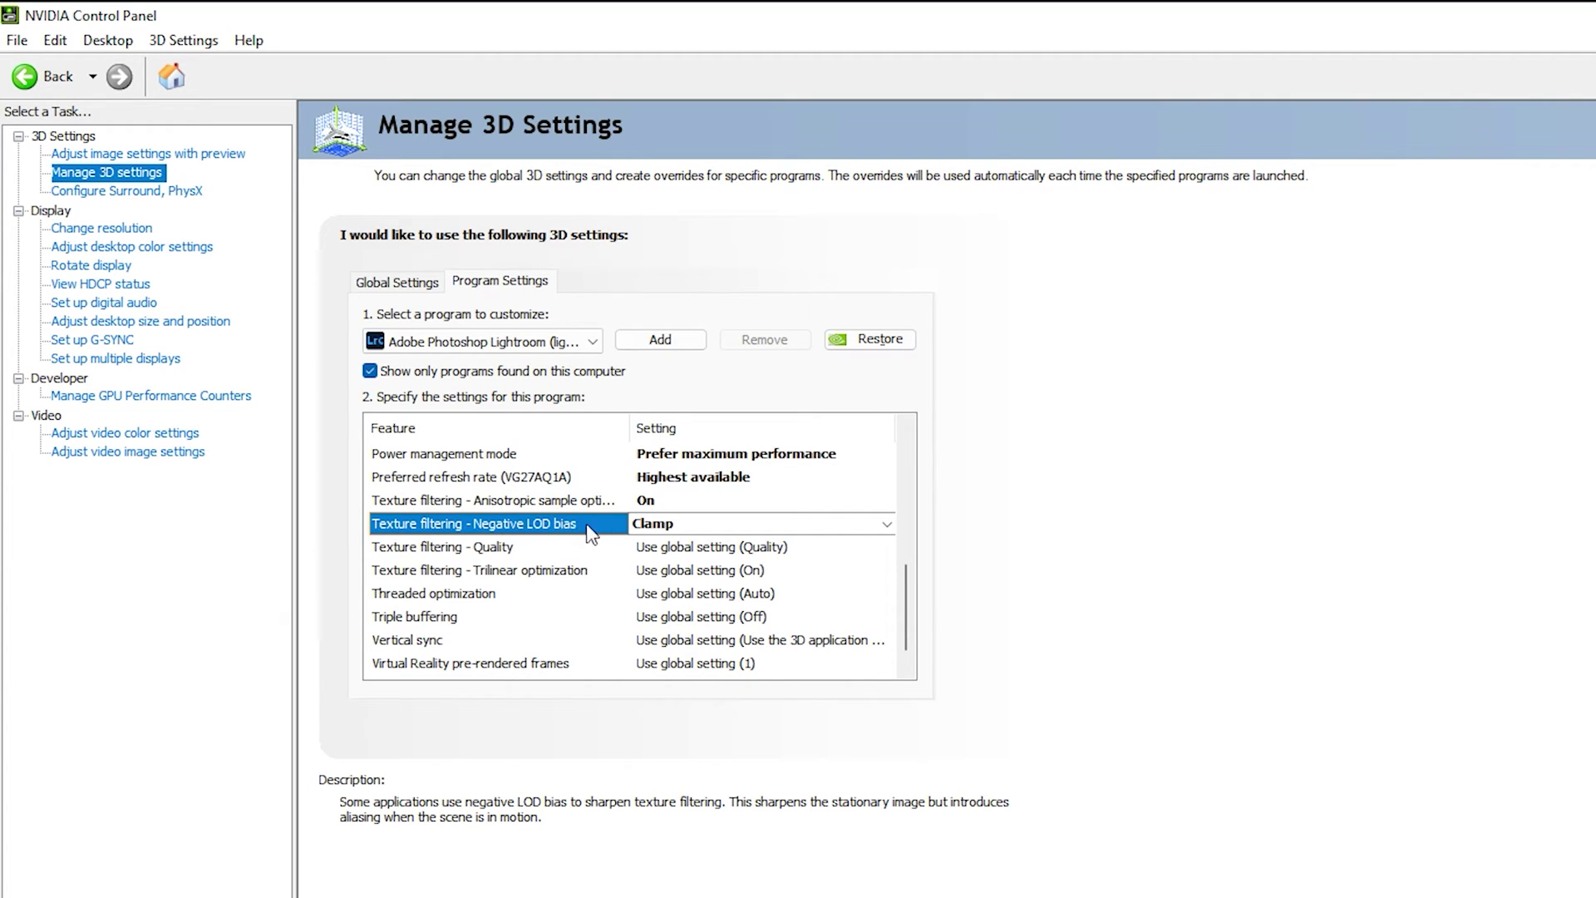
{"action": "left_click", "coordinate": [657, 524]}
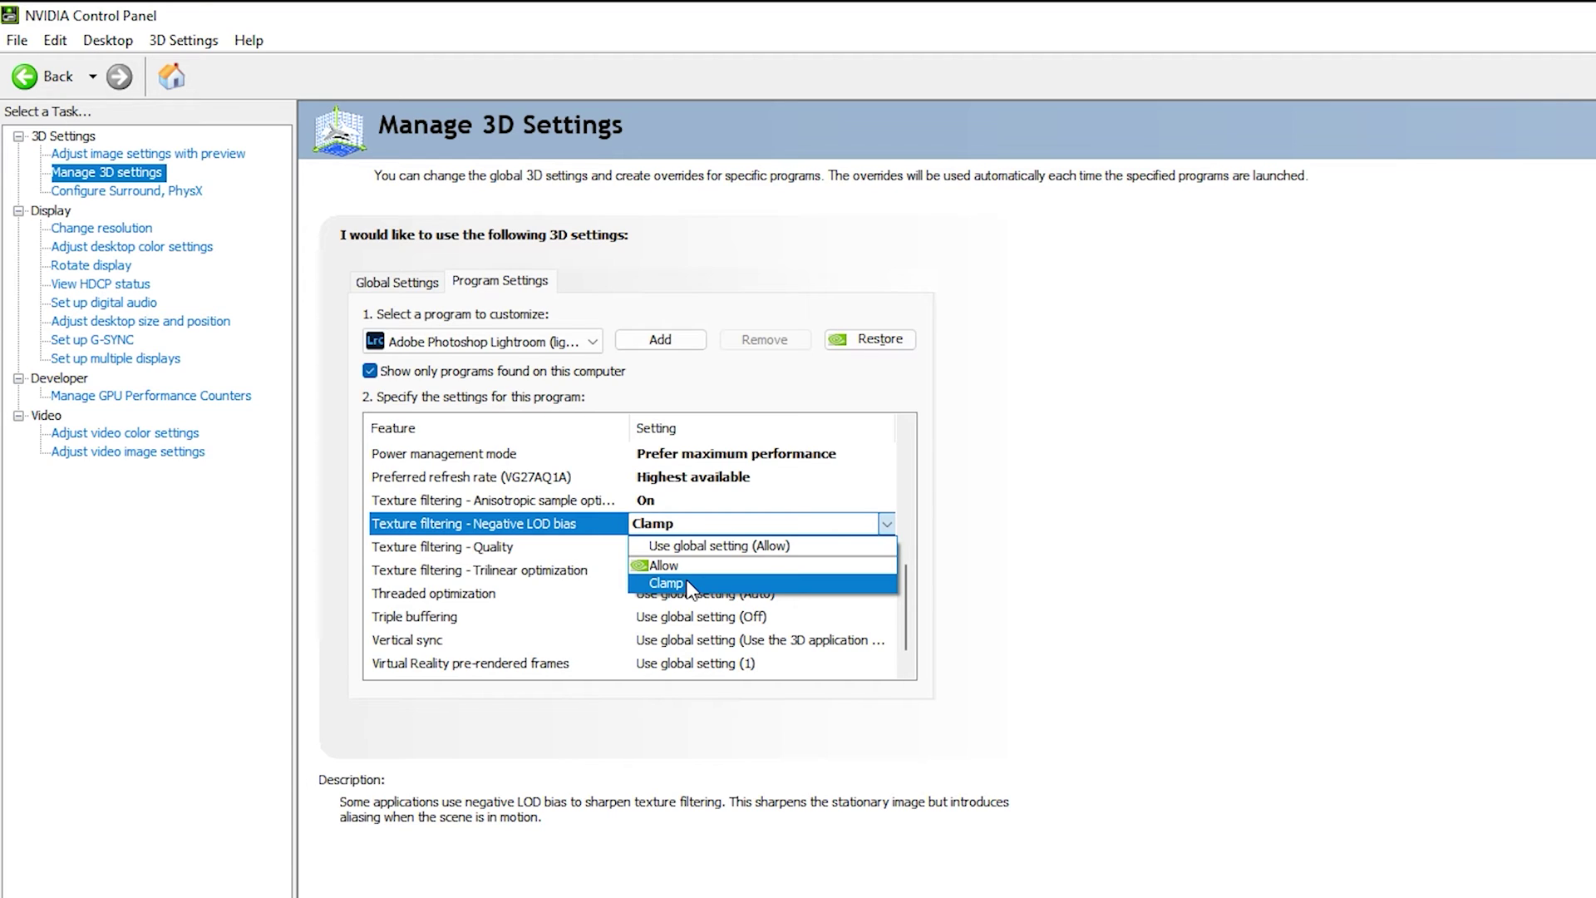
{"action": "left_click", "coordinate": [688, 587]}
{"action": "left_click", "coordinate": [499, 541]}
{"action": "left_click", "coordinate": [673, 523]}
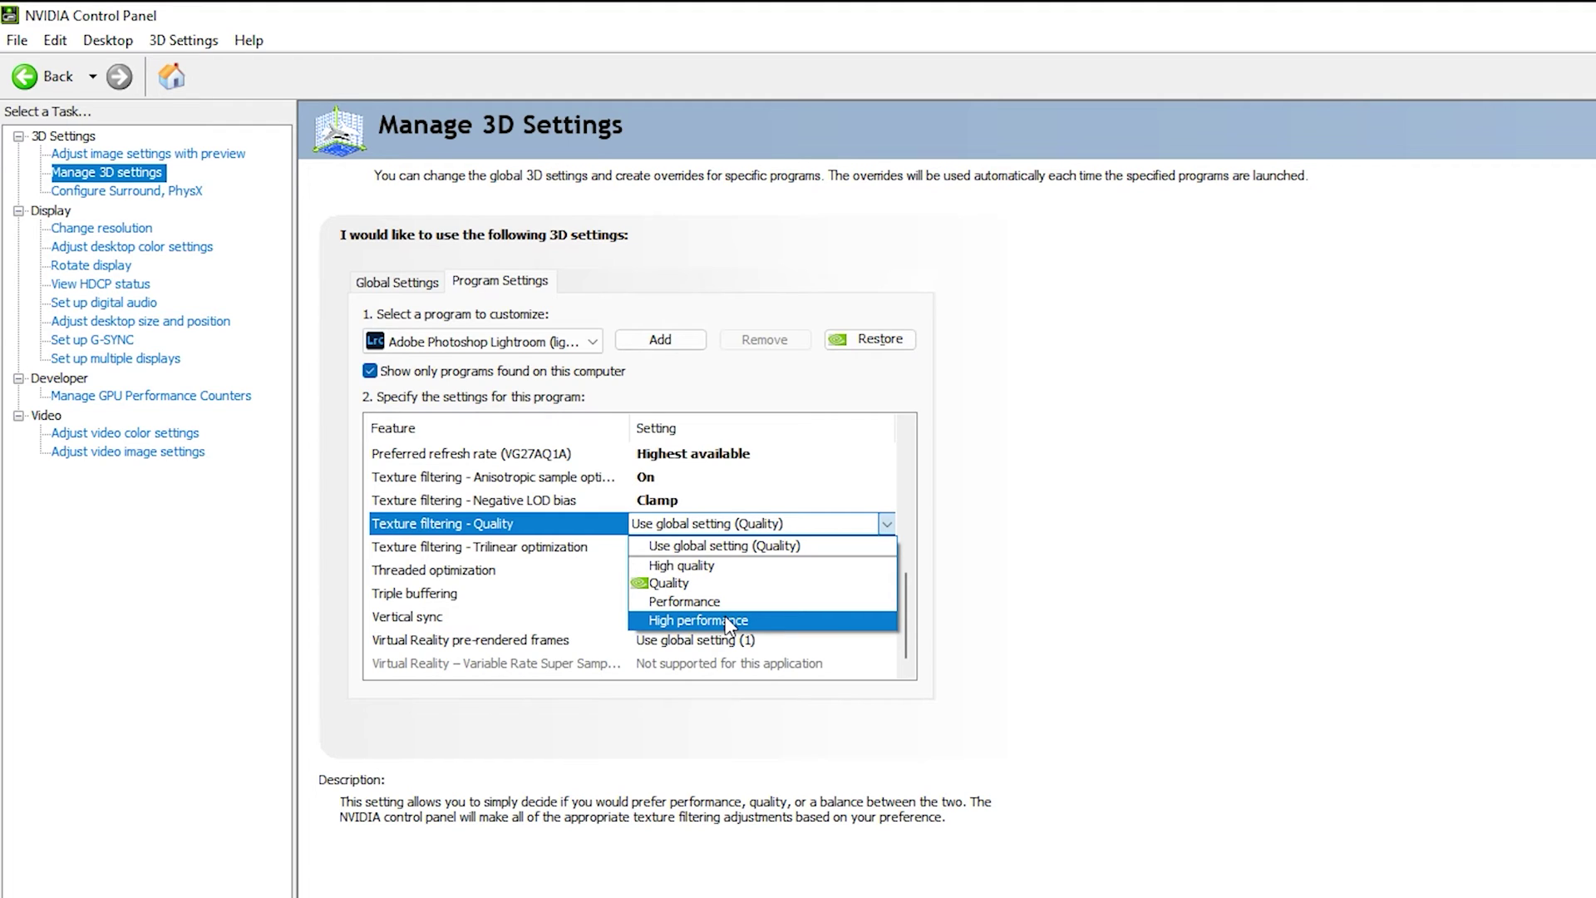
{"action": "left_click", "coordinate": [707, 566]}
Set Texture filtering - Trilinear optimization and Threaded optimization to On in the Lightroom program settings
{"action": "left_click", "coordinate": [491, 549]}
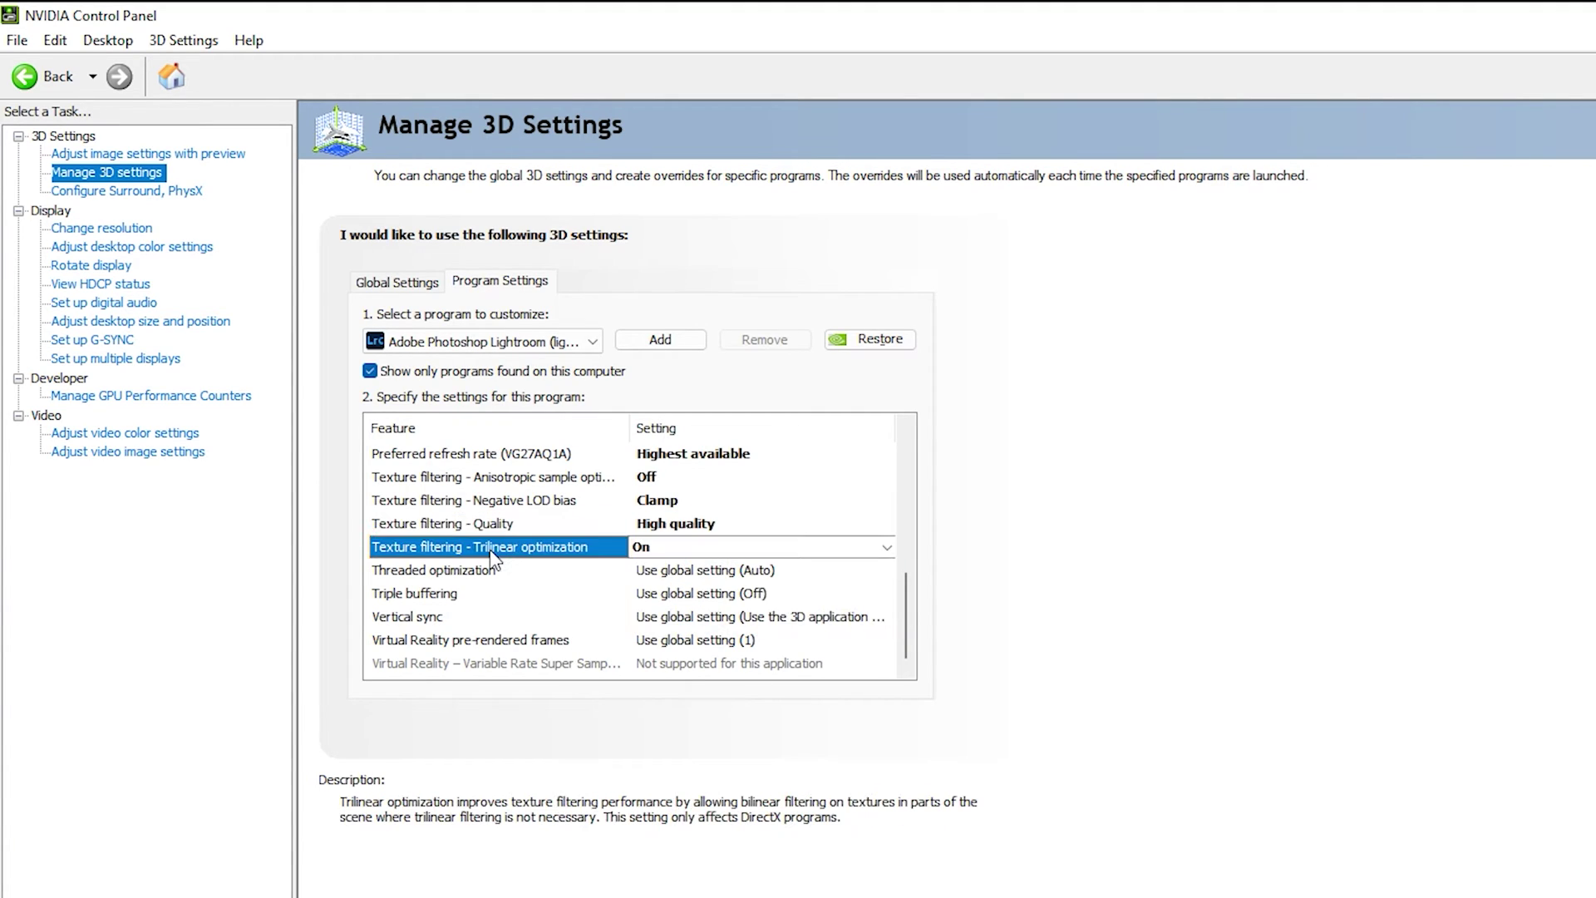
{"action": "left_click", "coordinate": [693, 547]}
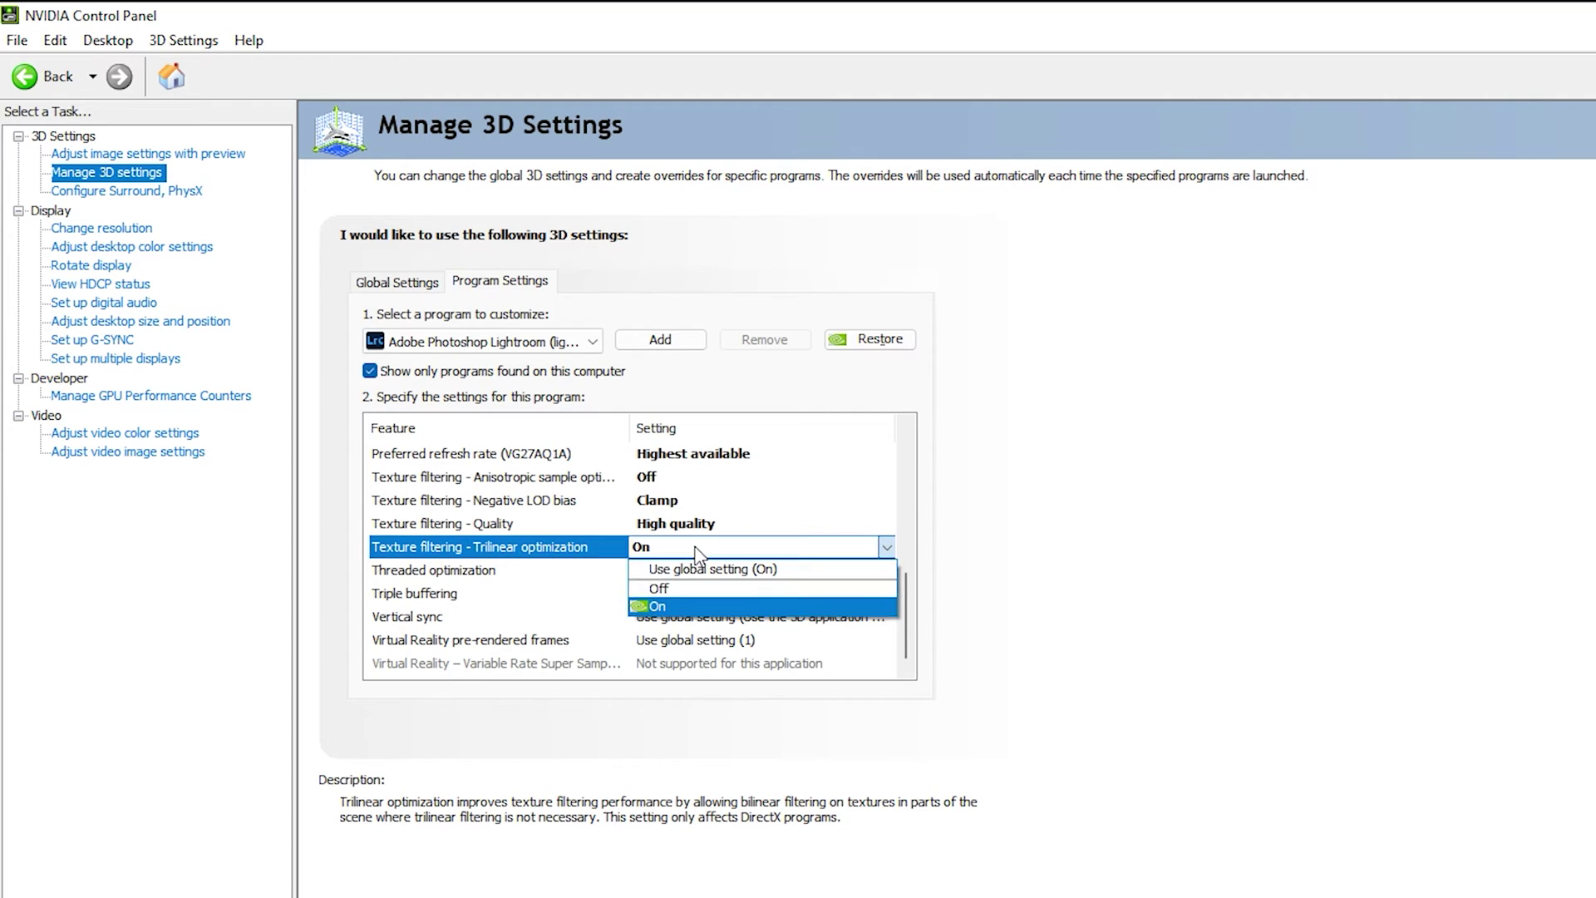
{"action": "left_click", "coordinate": [698, 608]}
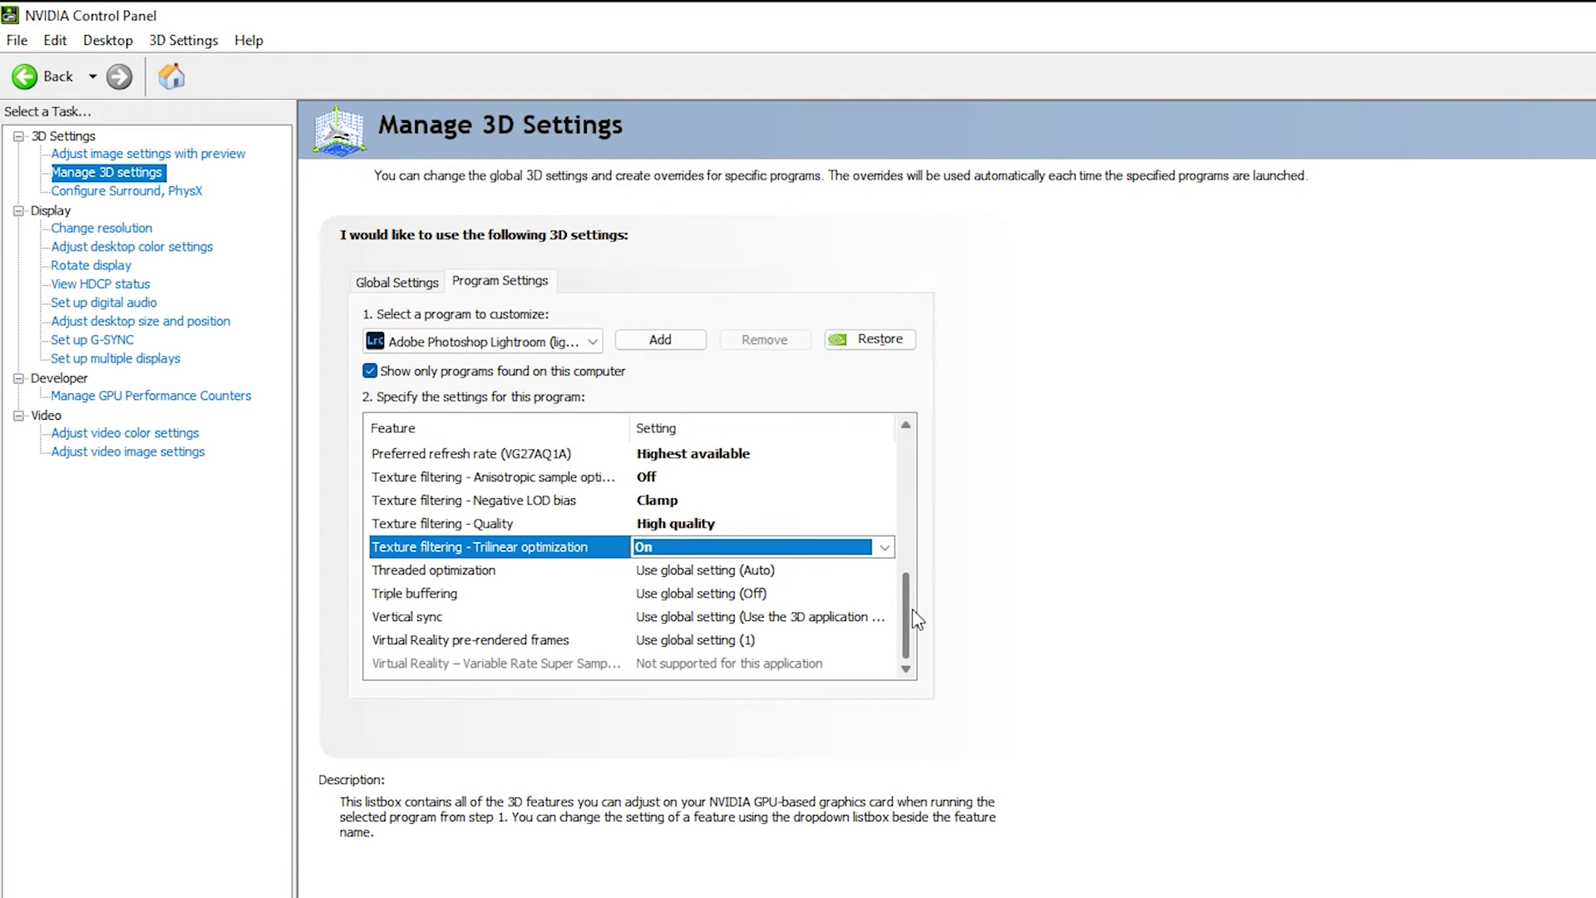
{"action": "left_click", "coordinate": [511, 573]}
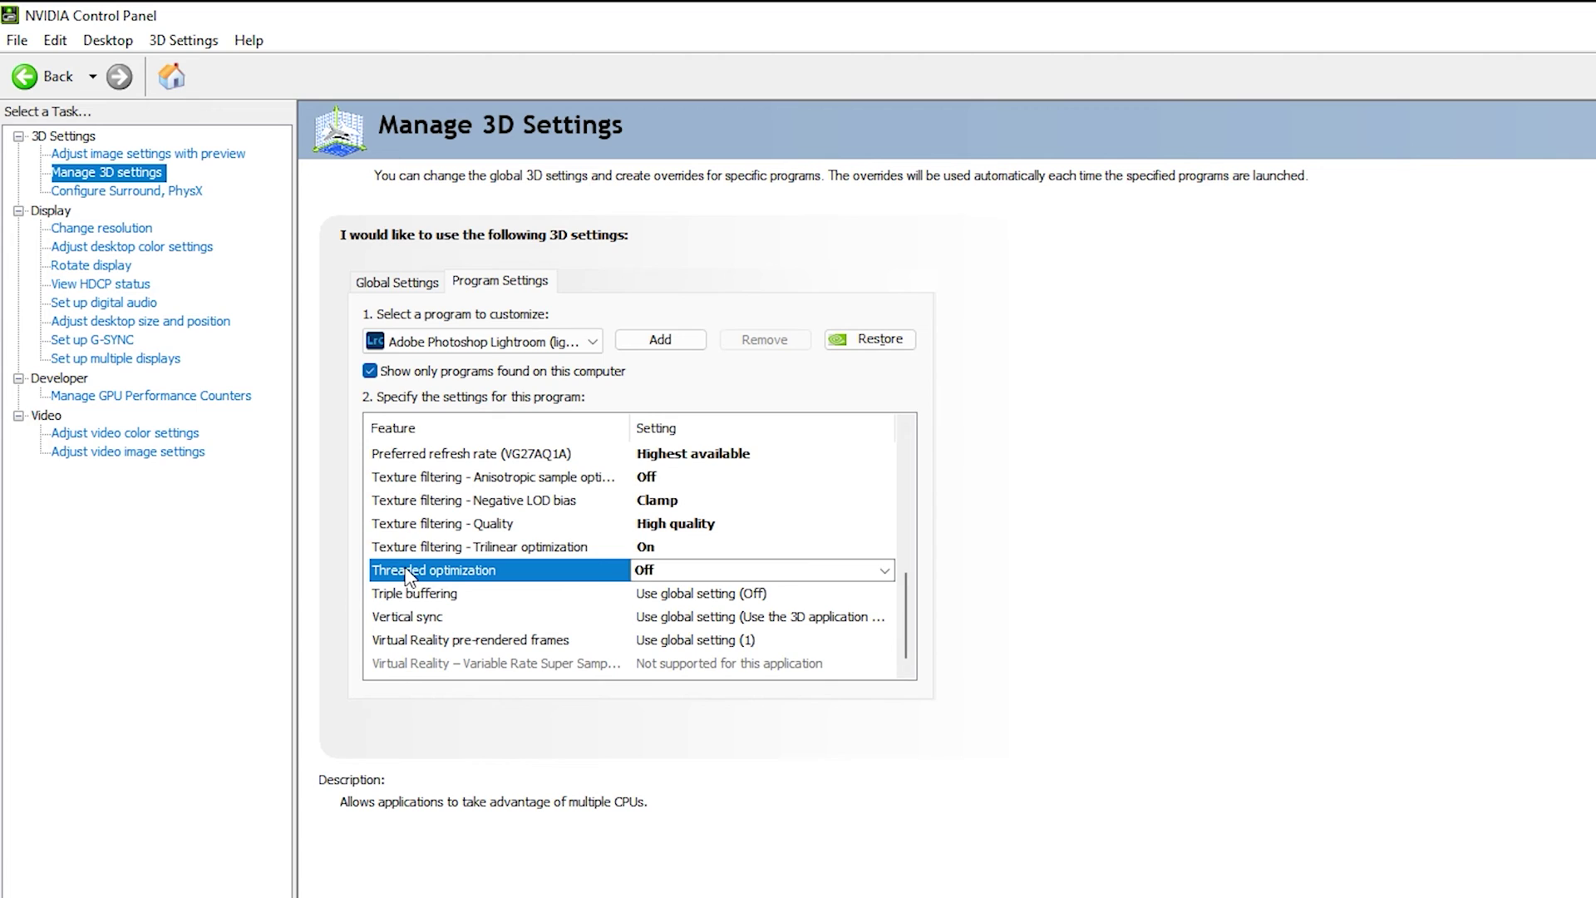
{"action": "left_click", "coordinate": [693, 574]}
{"action": "left_click", "coordinate": [690, 650]}
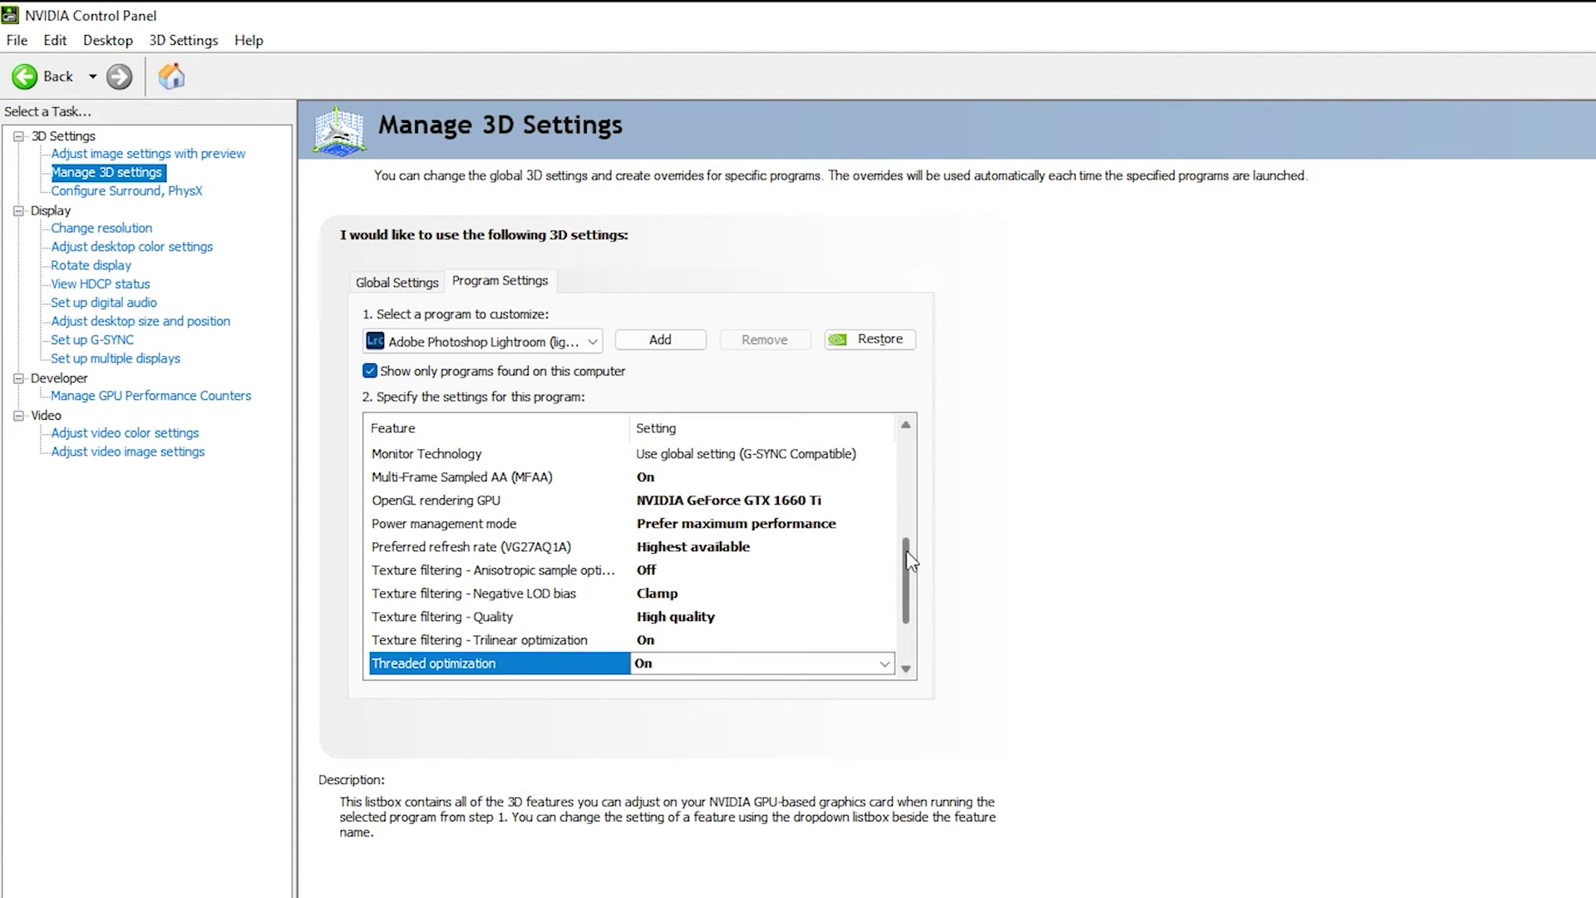
{"action": "scroll", "coordinate": [906, 550], "scroll_direction": "down", "scroll_amount": 2}
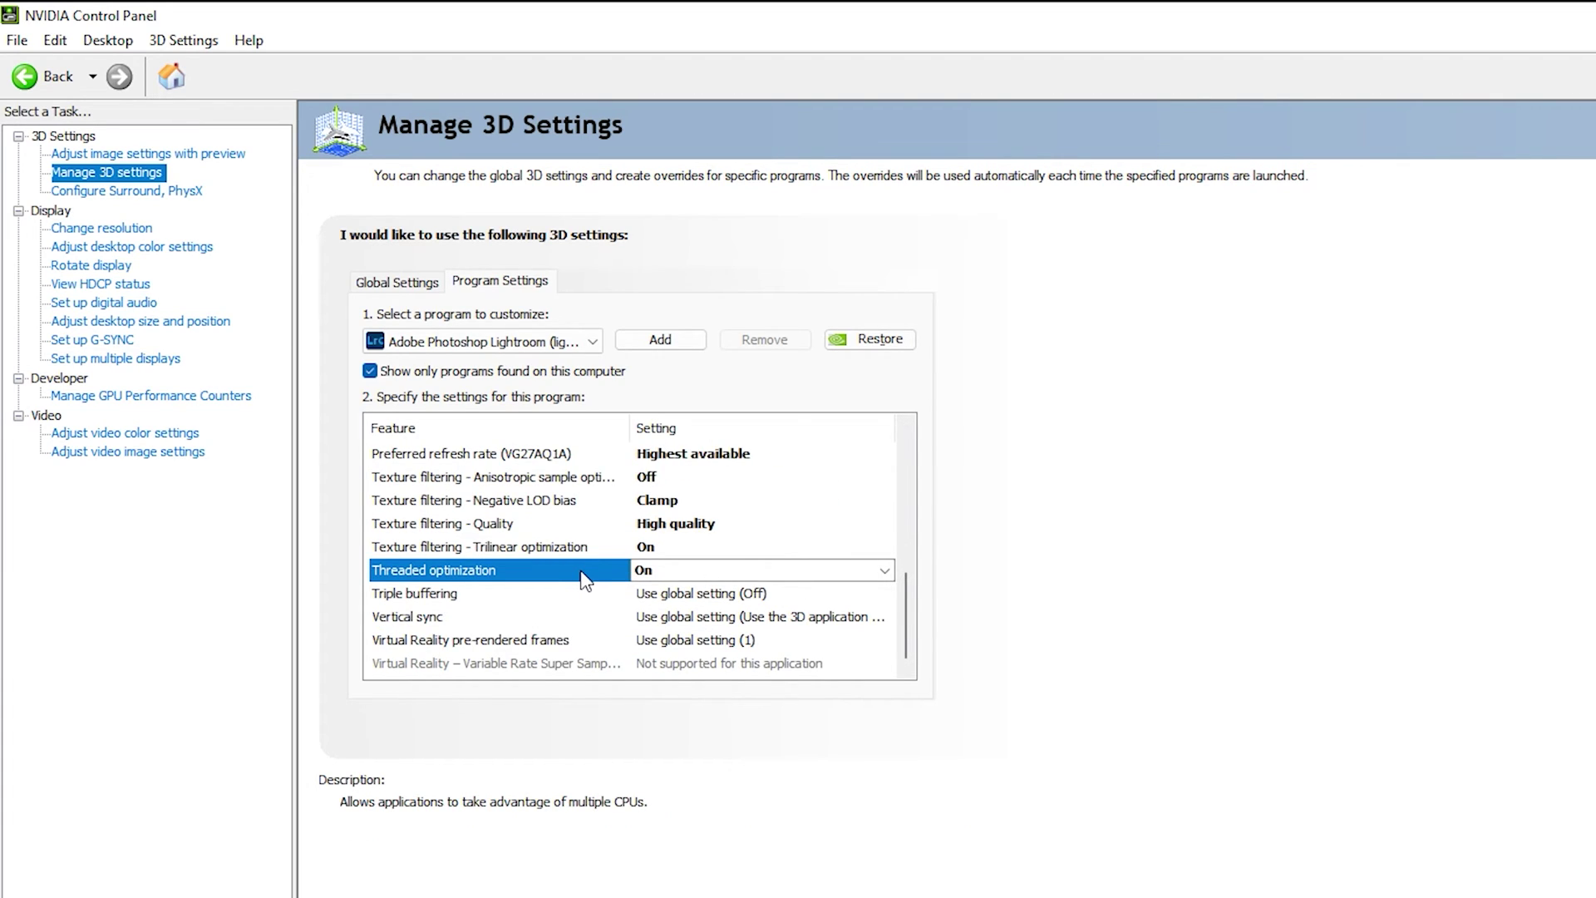
Set Triple buffering to On for the Lightroom profile and apply the 3D settings
{"action": "left_click", "coordinate": [490, 594]}
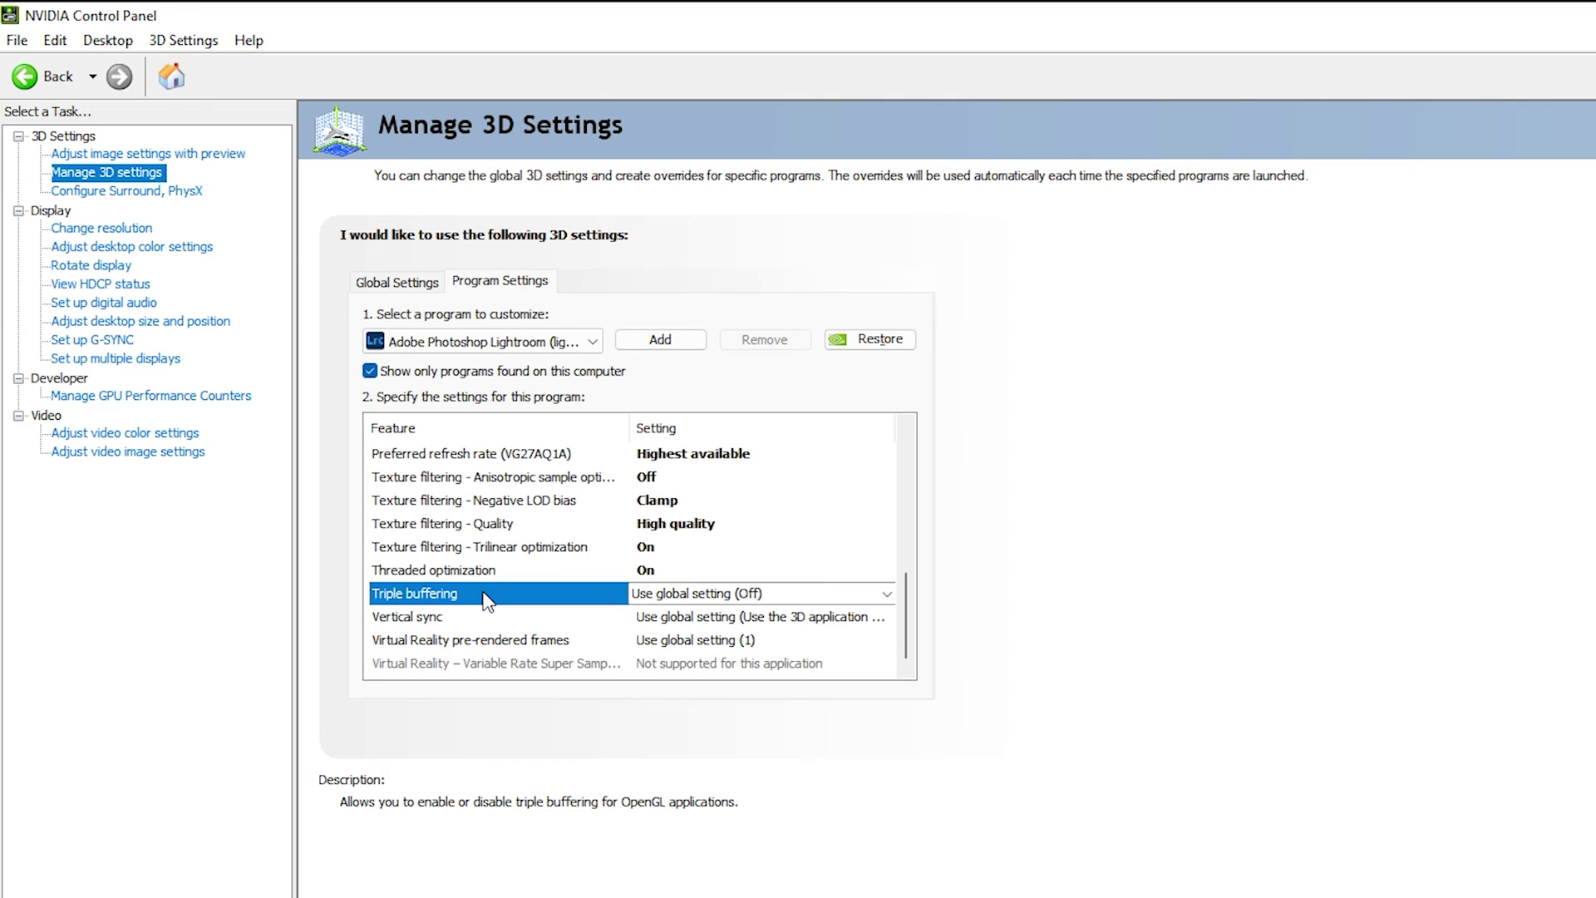
{"action": "left_click", "coordinate": [688, 593]}
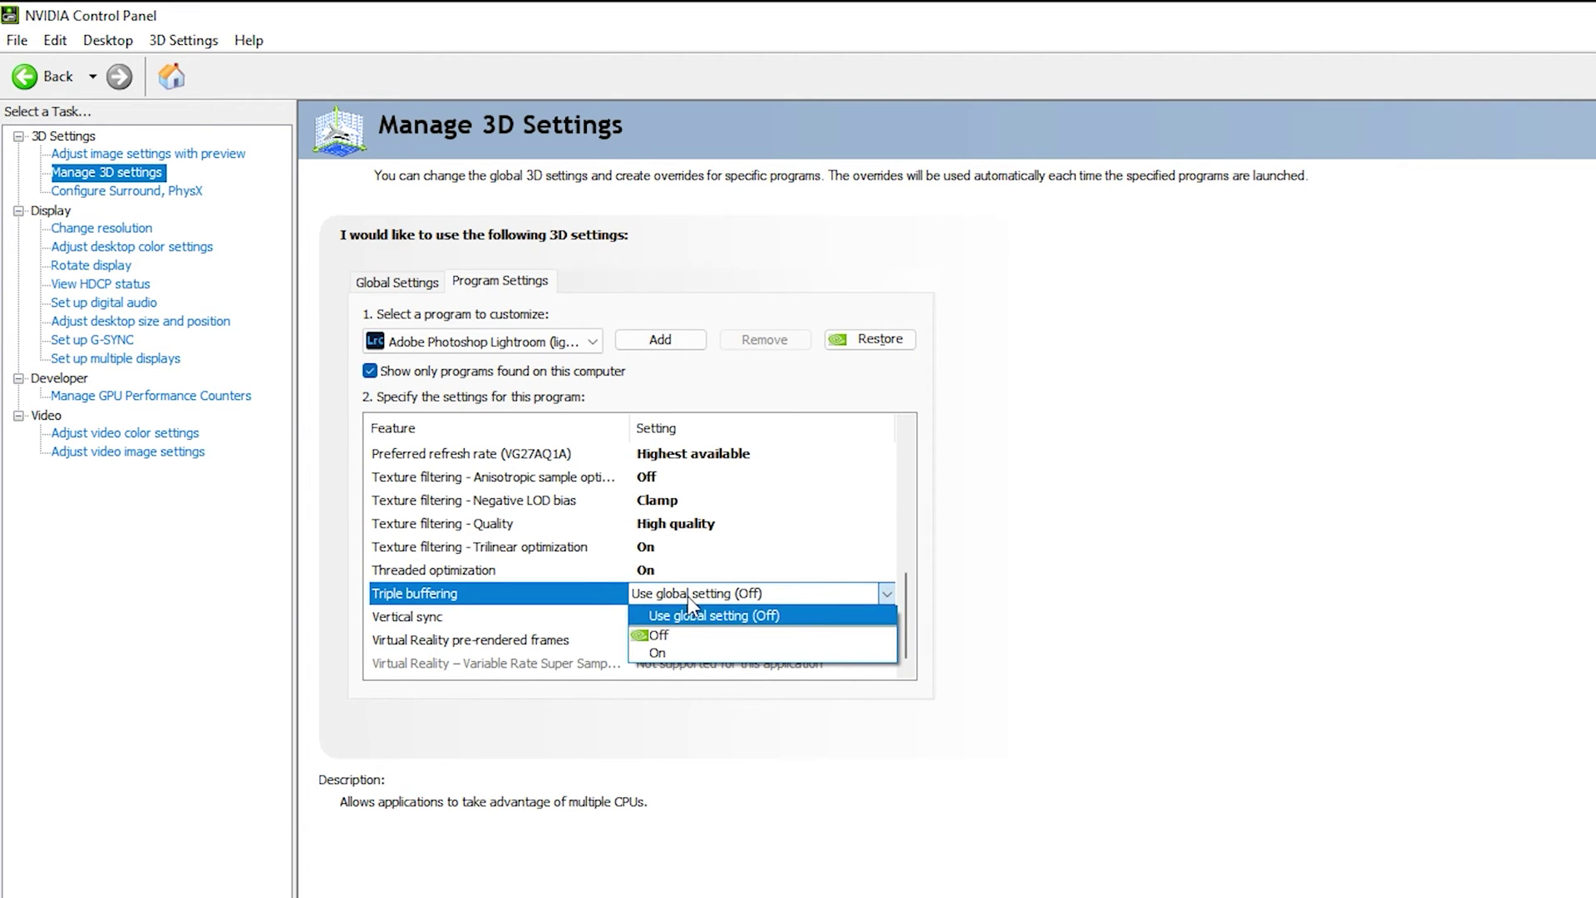
{"action": "left_click", "coordinate": [693, 652]}
{"action": "scroll", "coordinate": [912, 585], "scroll_direction": "up", "scroll_amount": 1}
{"action": "scroll", "coordinate": [912, 584], "scroll_direction": "down", "scroll_amount": 1}
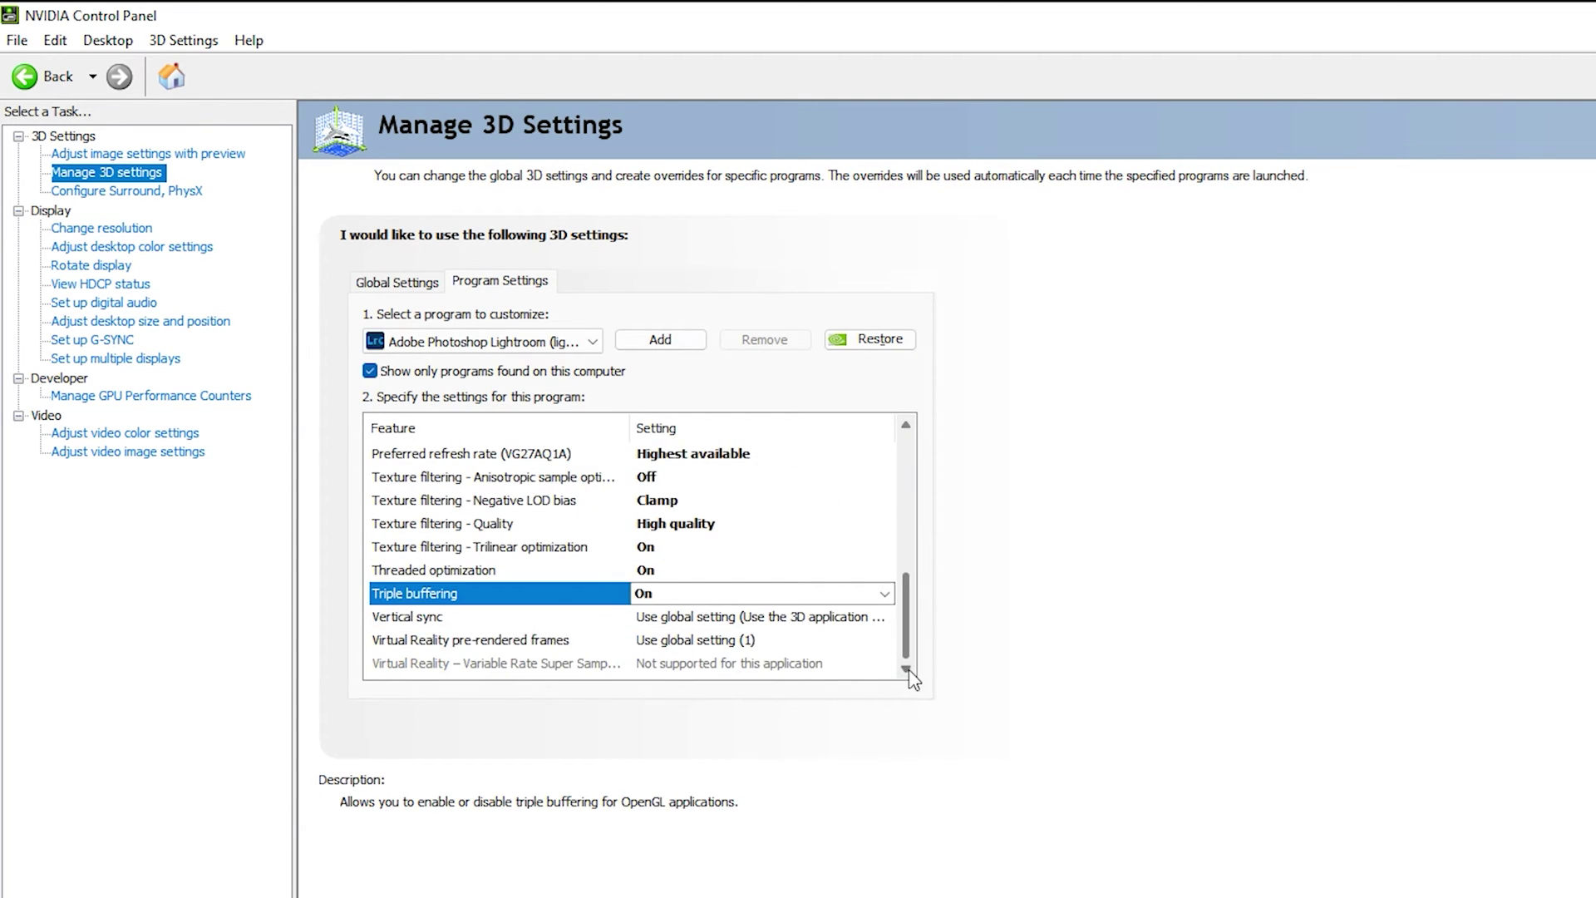
{"action": "left_click", "coordinate": [515, 617]}
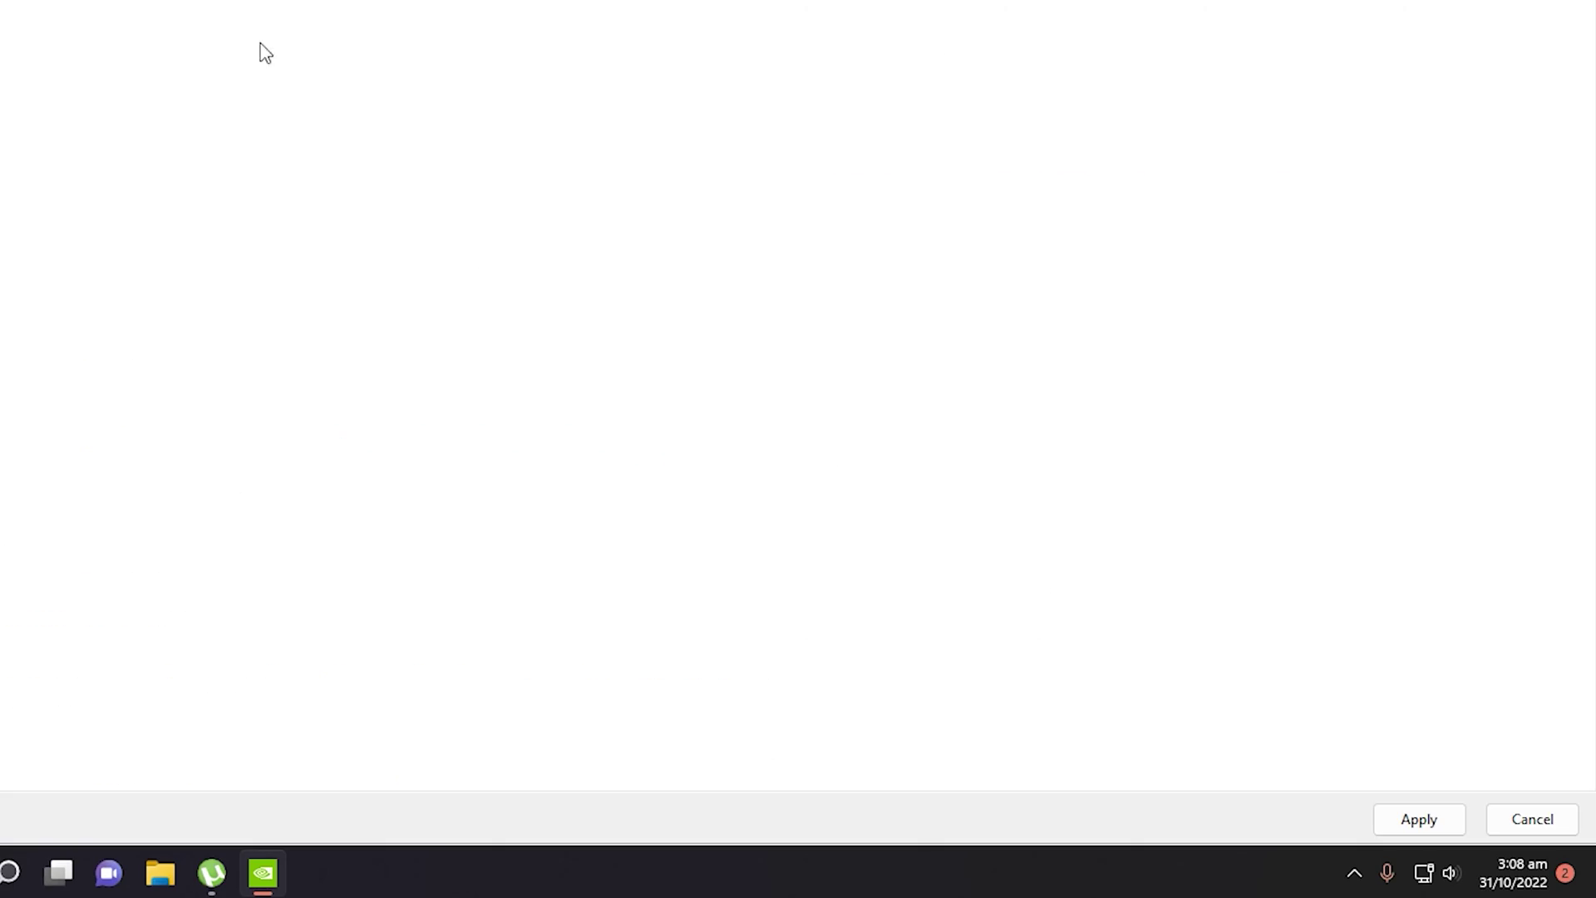
{"action": "left_click", "coordinate": [1419, 823]}
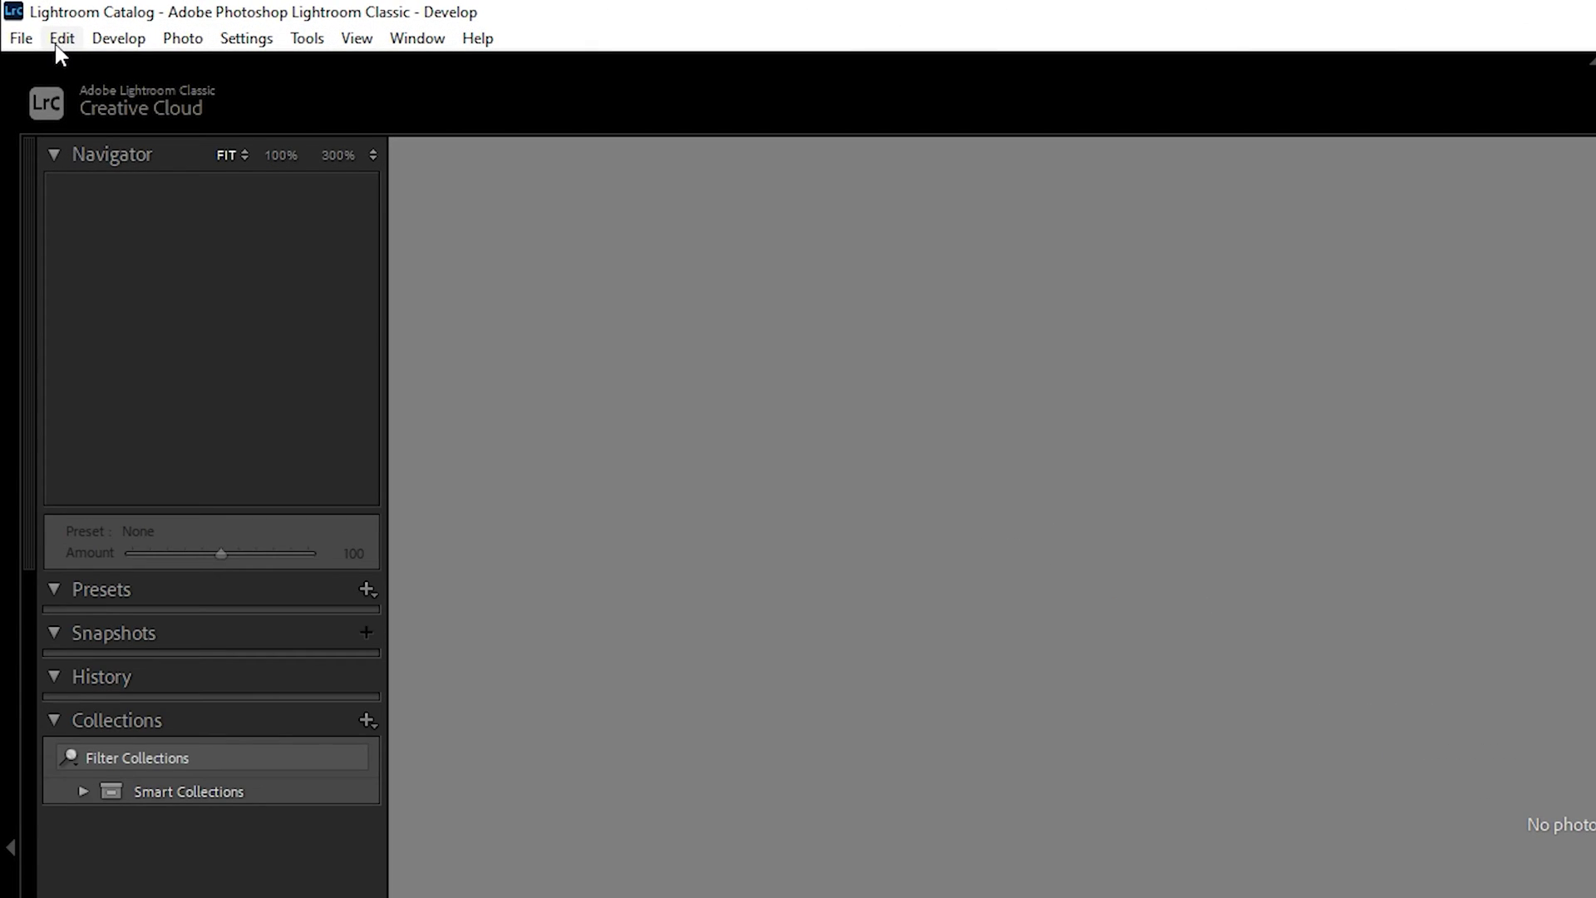
Open the Performance preferences in Adobe Lightroom Classic
{"action": "left_click", "coordinate": [62, 41]}
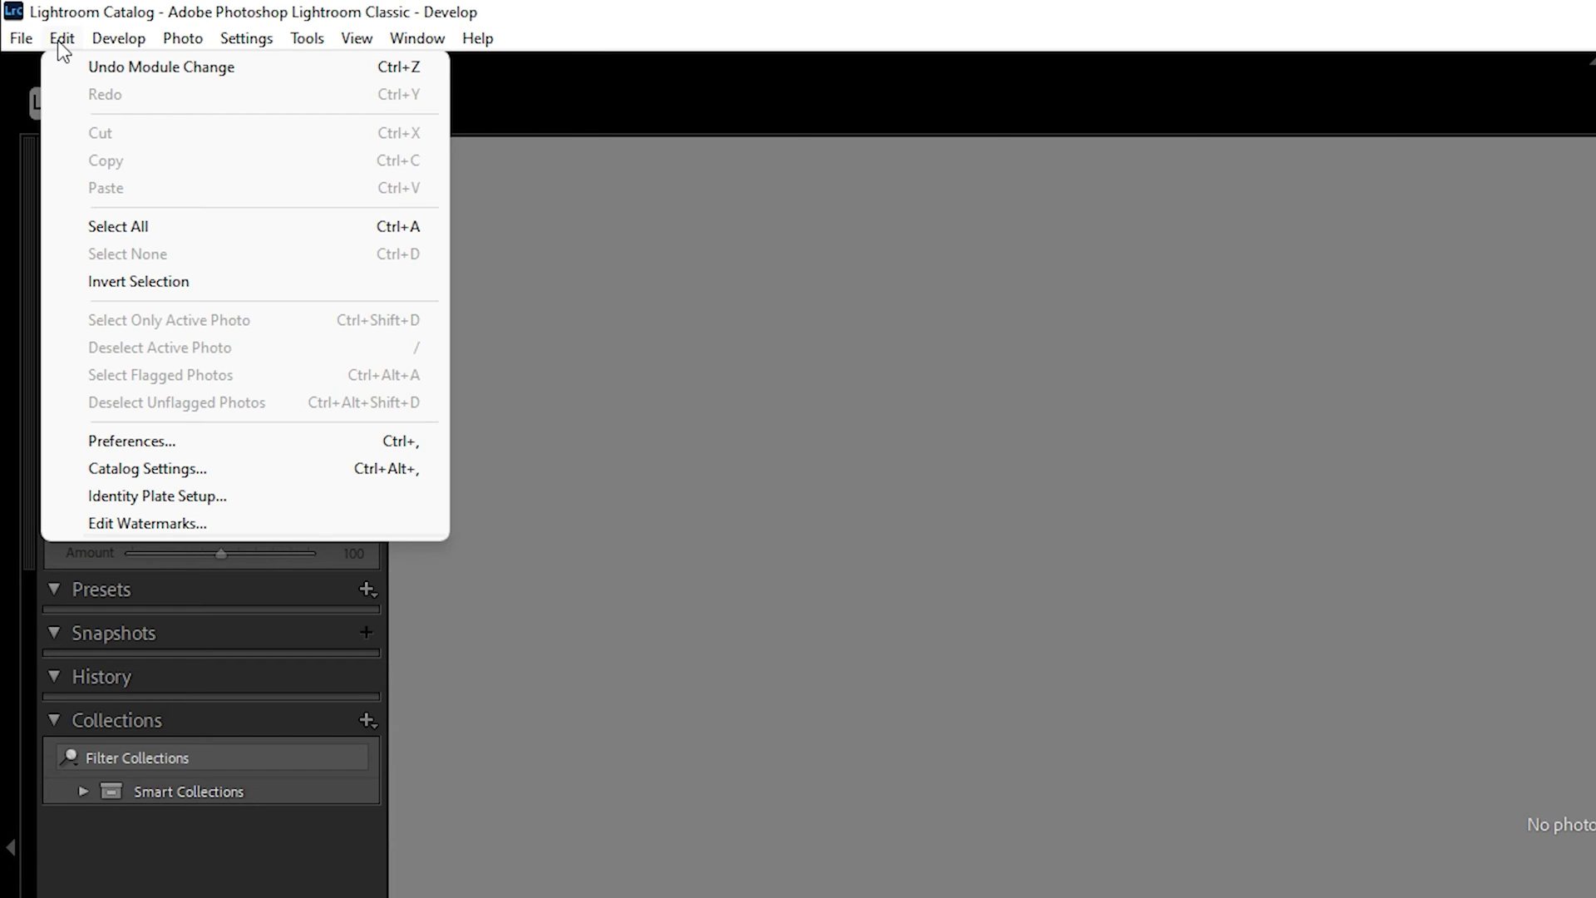
{"action": "left_click", "coordinate": [182, 442]}
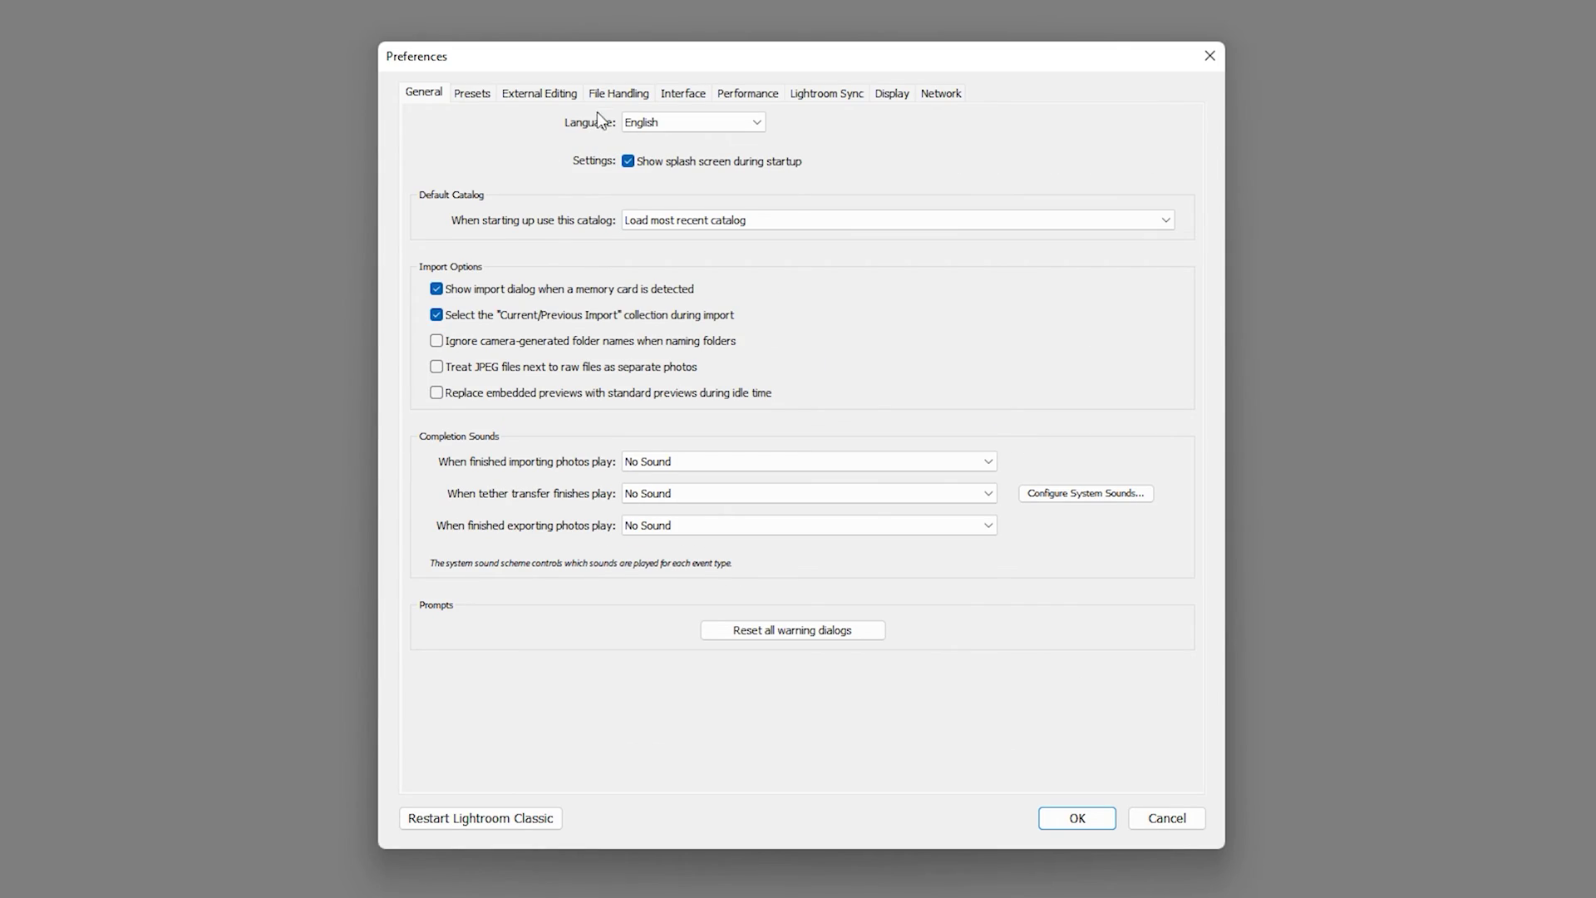
{"action": "left_click", "coordinate": [741, 93]}
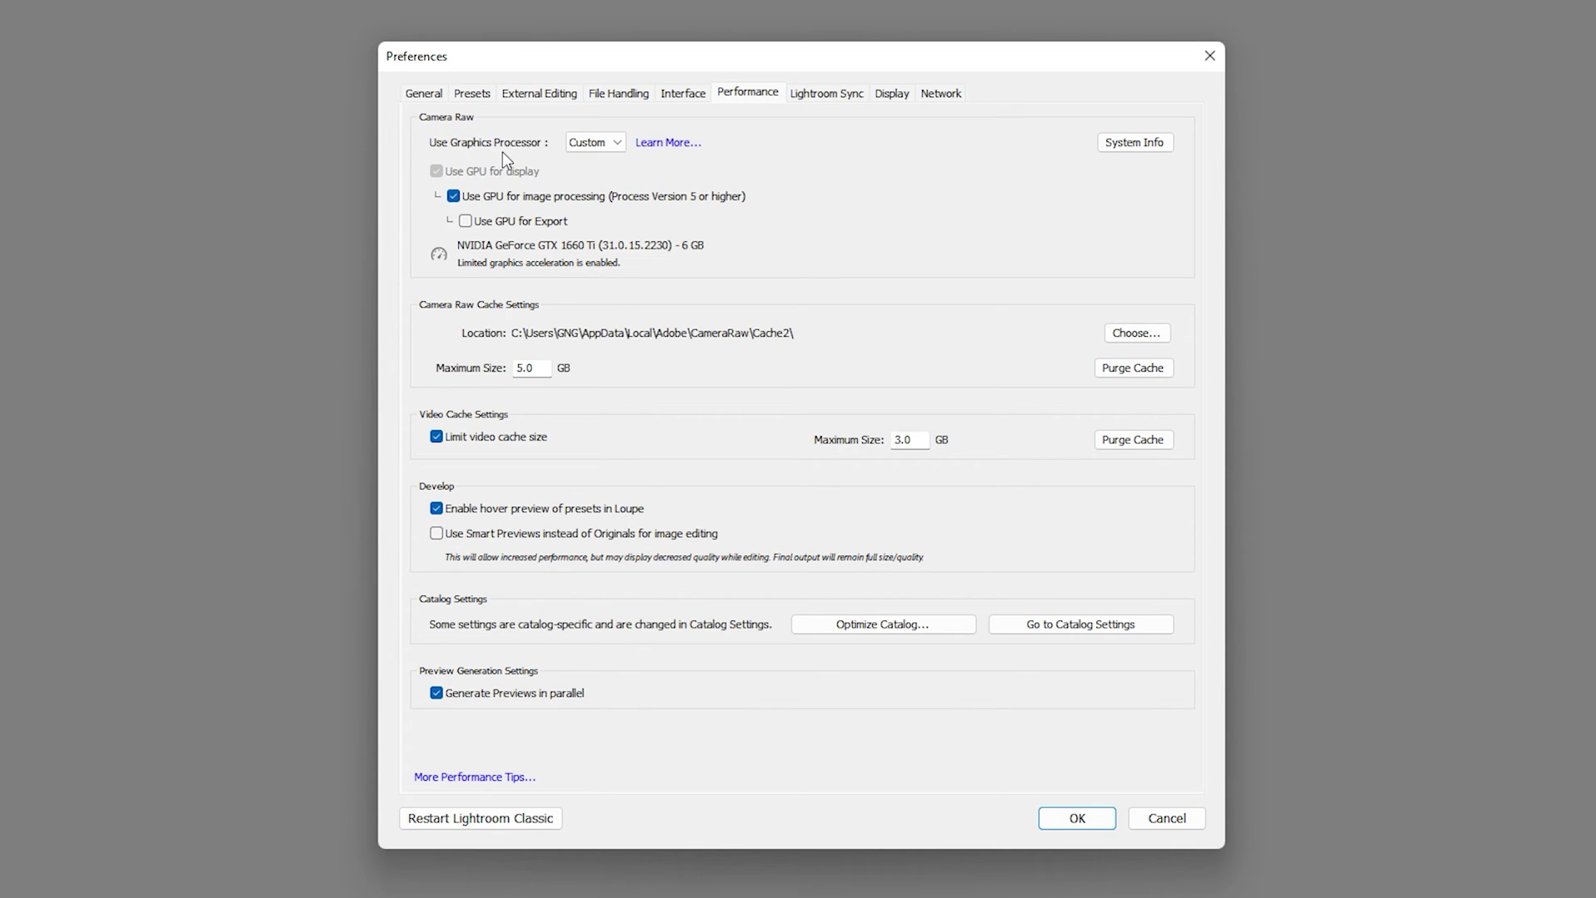
Set Use Graphics Processor to Custom, enable Use GPU for Export, and save the preferences
{"action": "left_click", "coordinate": [592, 142]}
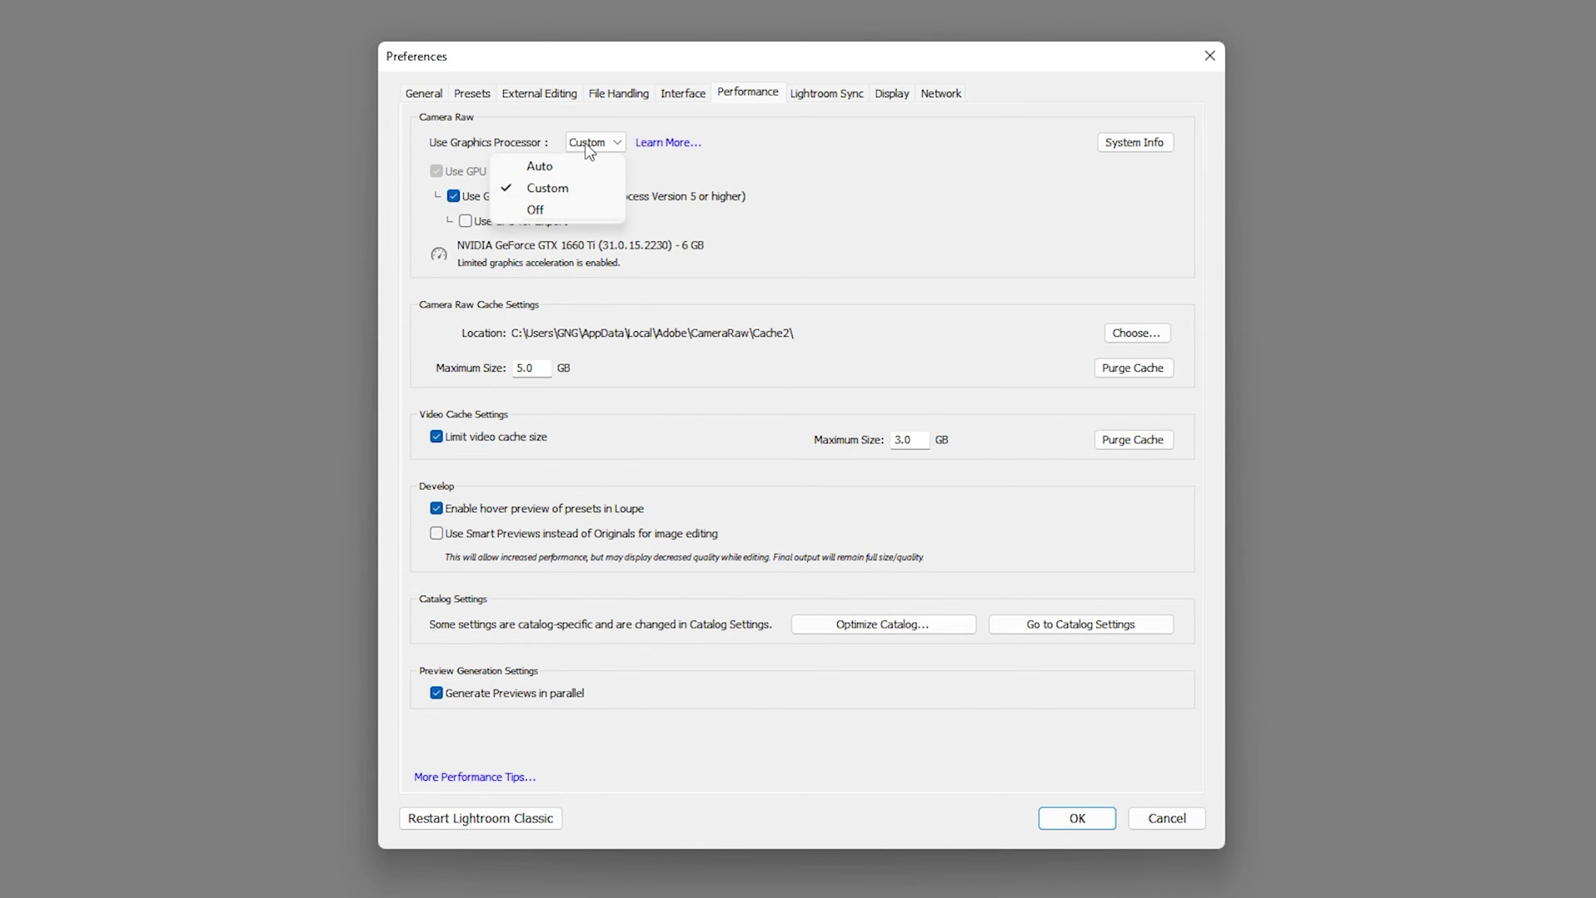
{"action": "left_click", "coordinate": [565, 188]}
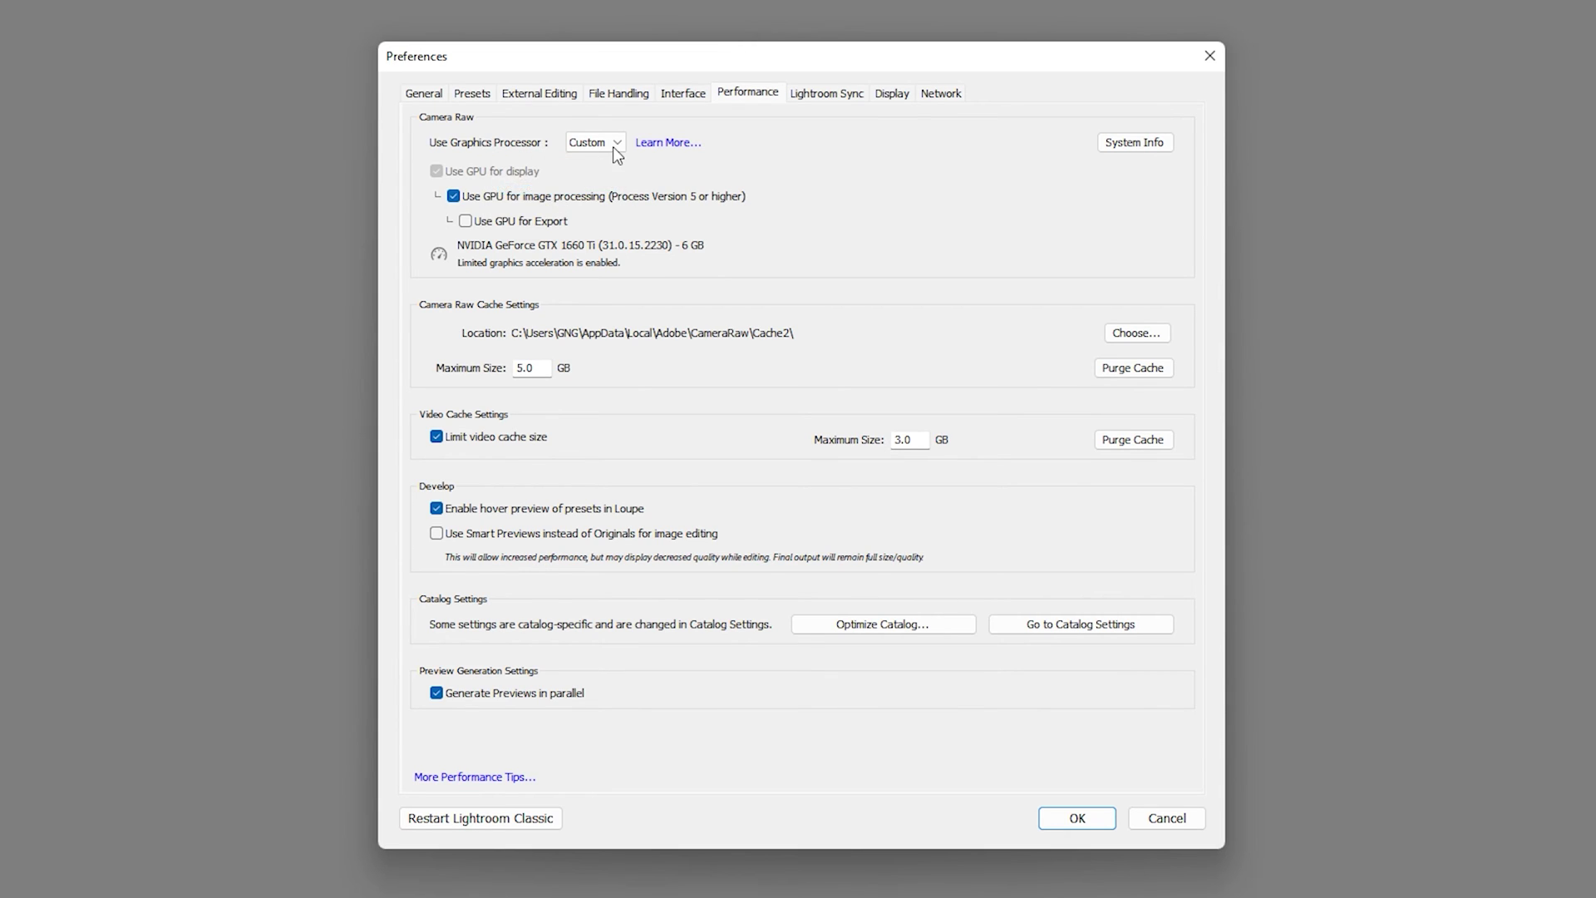
{"action": "left_click", "coordinate": [611, 146]}
{"action": "left_click", "coordinate": [570, 190]}
{"action": "left_click", "coordinate": [596, 148]}
{"action": "left_click", "coordinate": [571, 185]}
{"action": "left_click", "coordinate": [467, 223]}
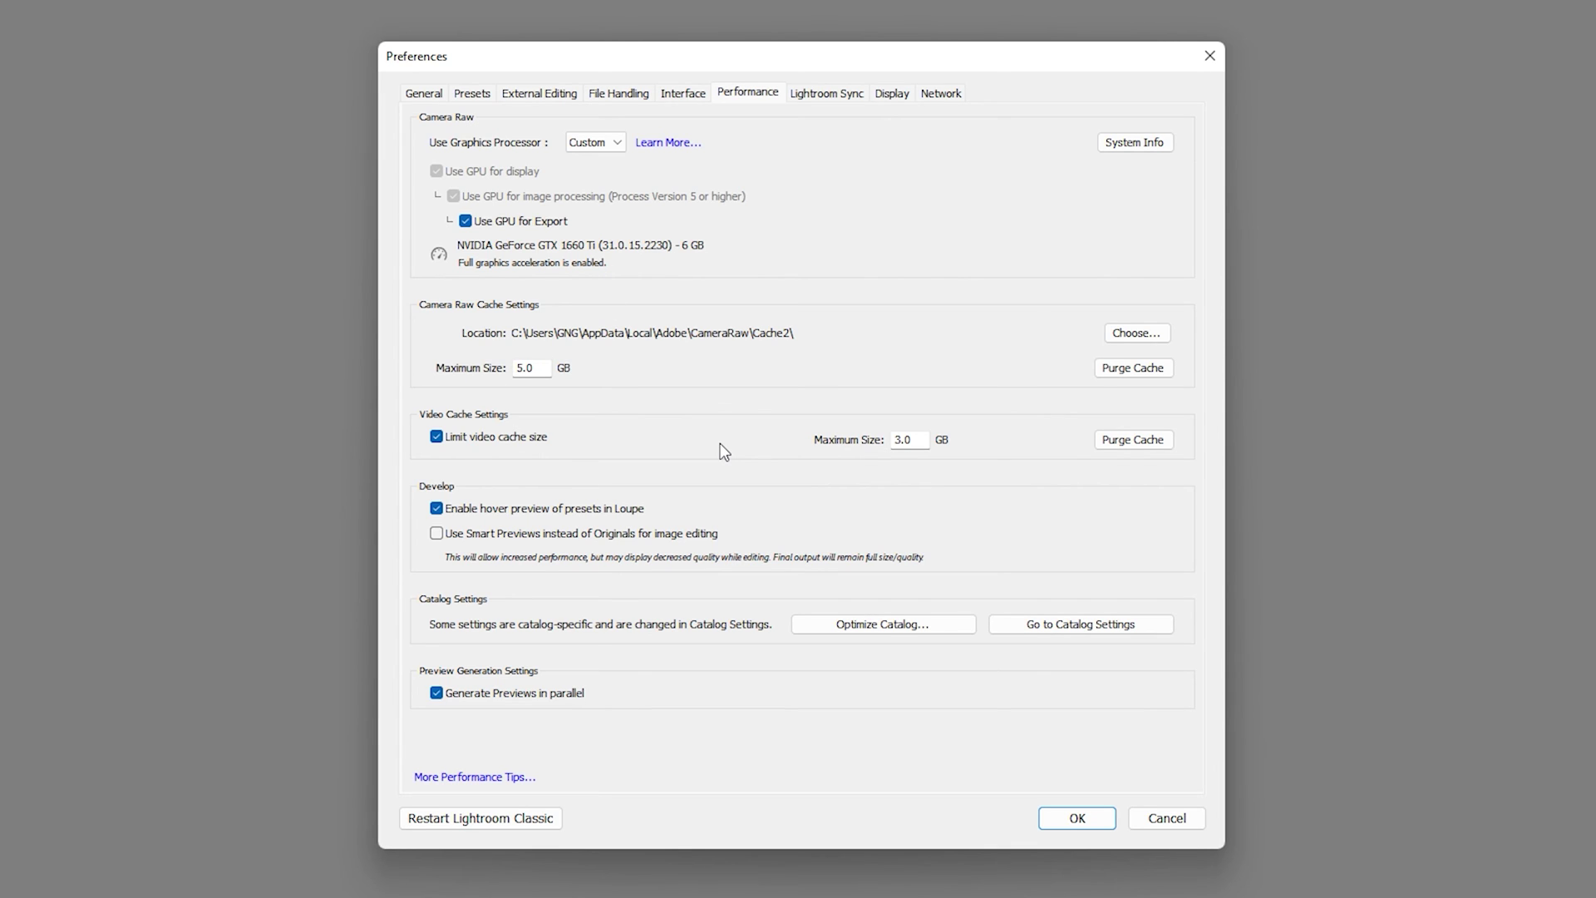
{"action": "left_click", "coordinate": [1094, 823]}
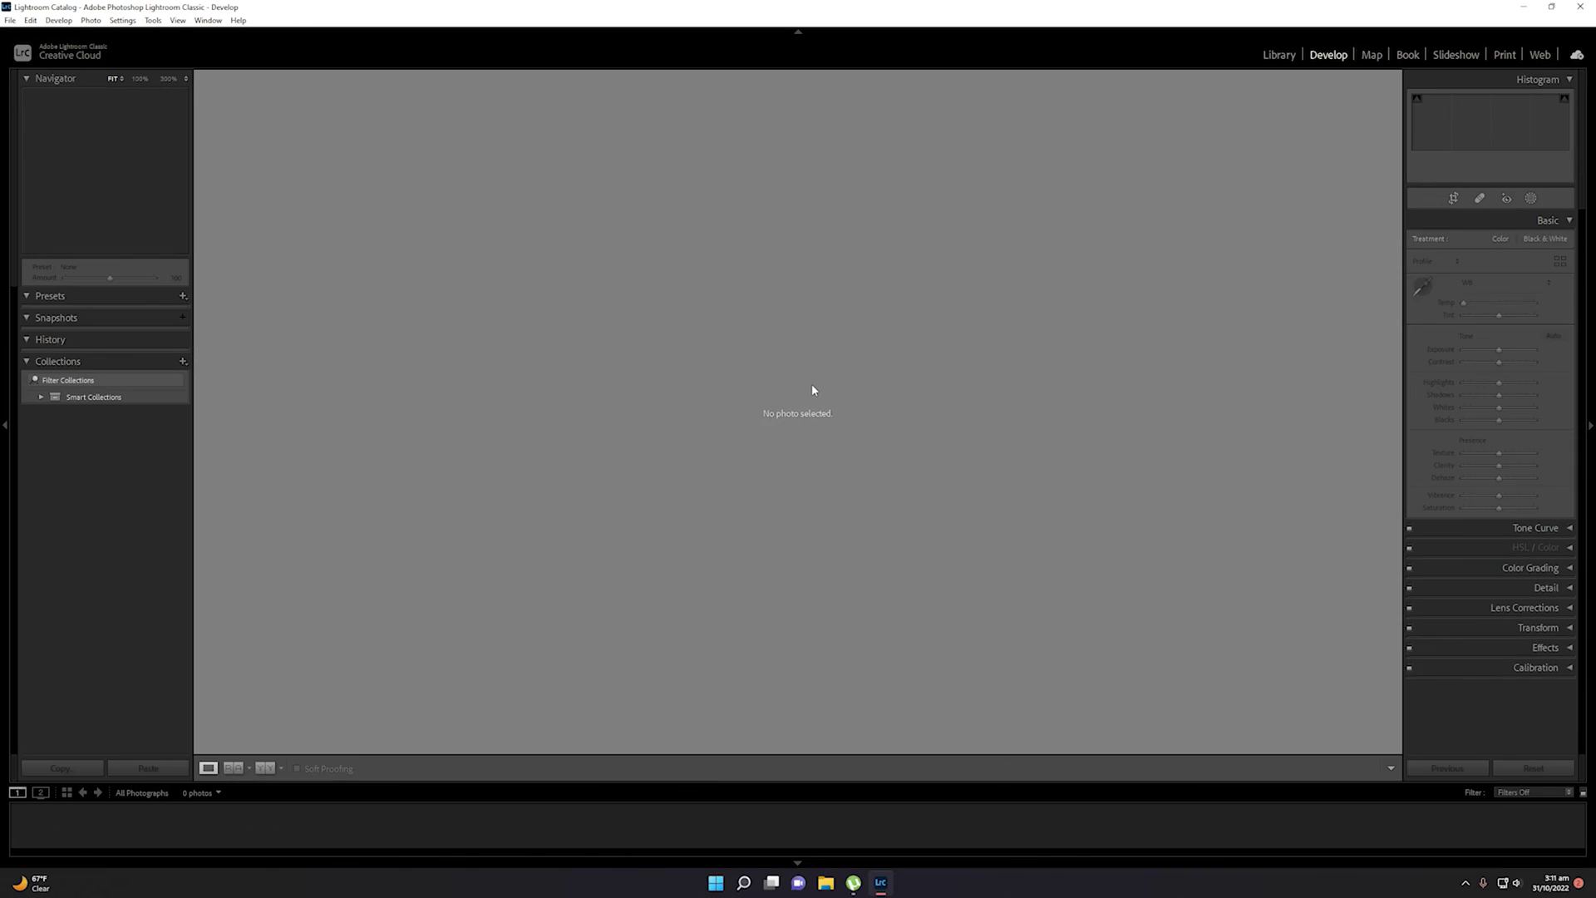